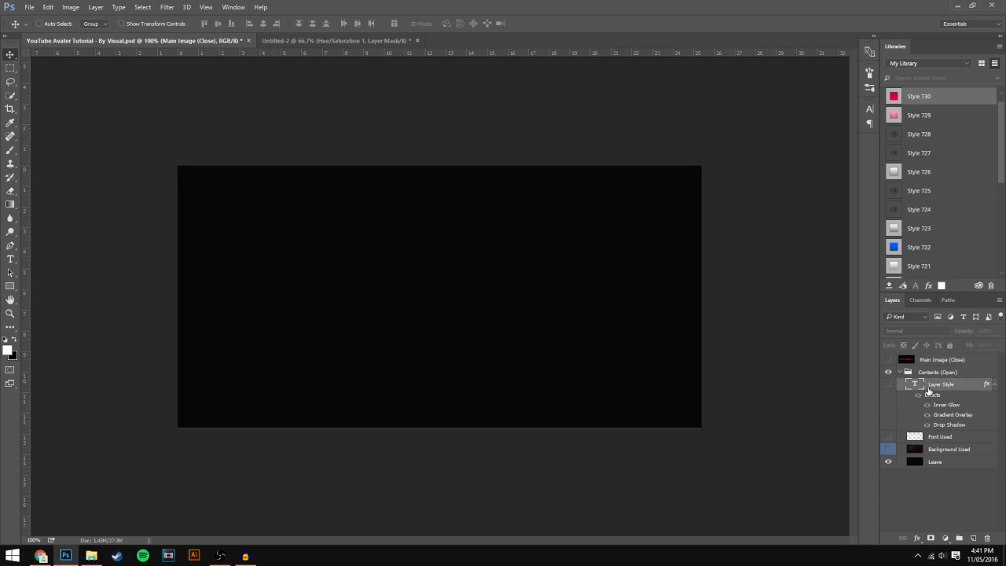
# Preview the Layer Style and Font Used layers by turning their visibility on and off
pyautogui.click(888, 384)
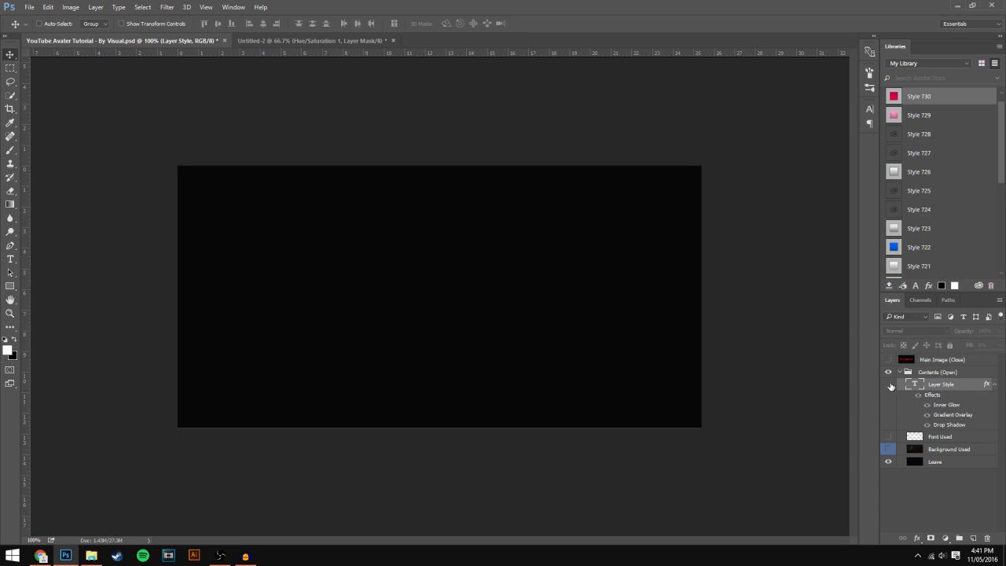
pyautogui.click(889, 384)
pyautogui.click(889, 384)
pyautogui.click(888, 437)
pyautogui.click(888, 437)
# Select and show the Background Used layer, and shift its ember texture up and to the left on the canvas
pyautogui.click(888, 449)
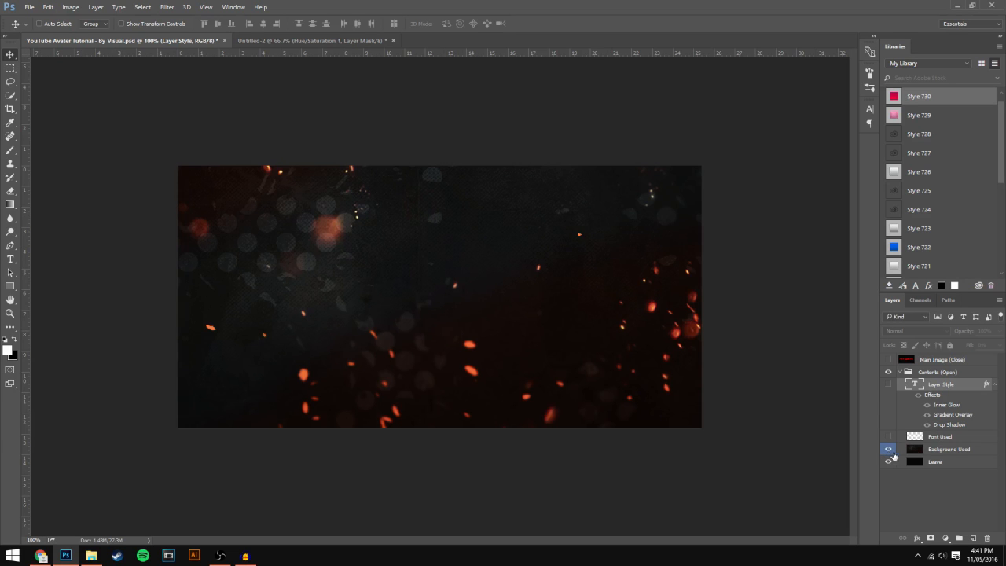
pyautogui.click(948, 453)
pyautogui.click(888, 449)
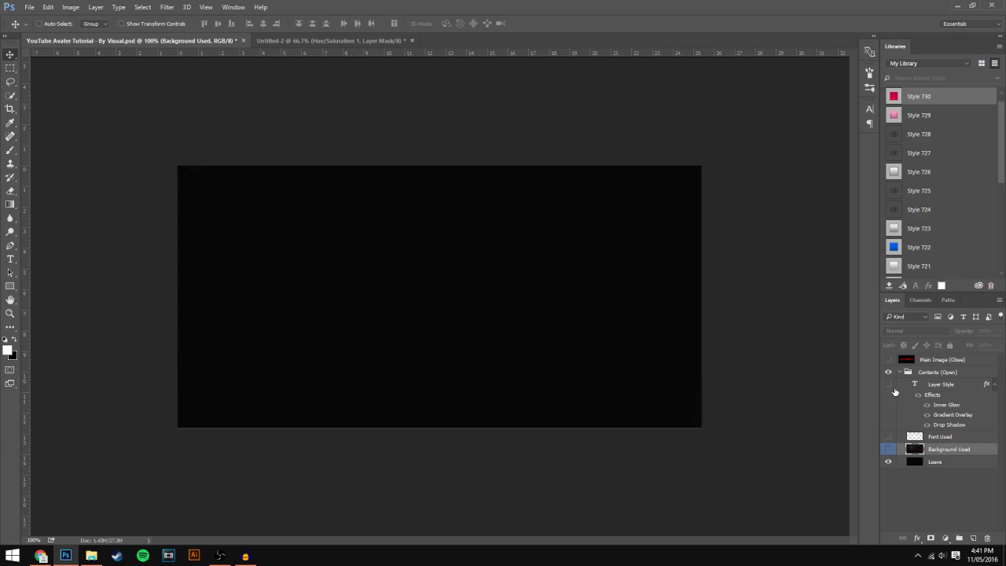
pyautogui.click(889, 450)
pyautogui.moveTo(524, 318); pyautogui.dragTo(493, 308)
# Create a new 800 × 800 pixel document at 200 pixels/inch in RGB Color with a white background
pyautogui.click(28, 7)
pyautogui.click(39, 30)
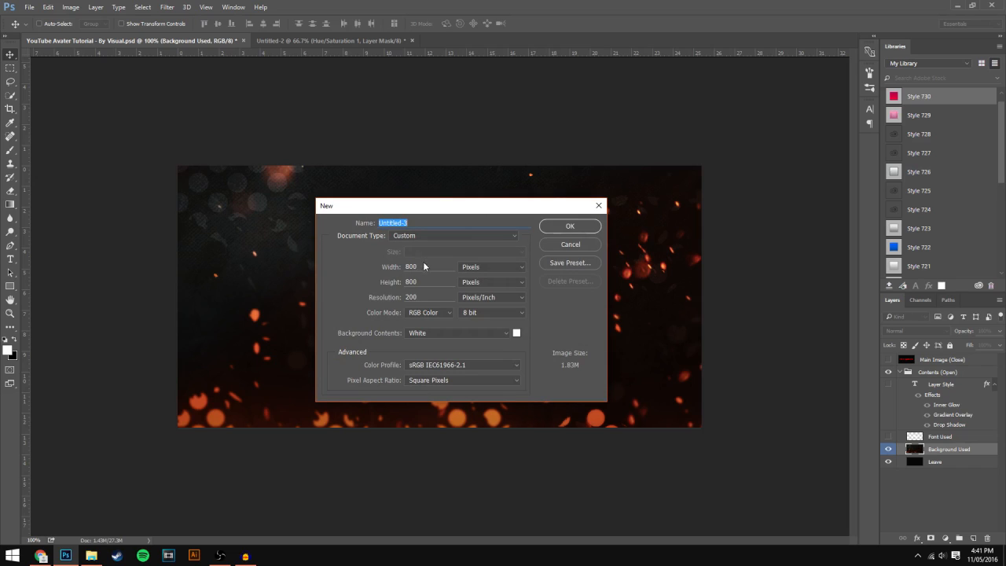
pyautogui.moveTo(406, 267); pyautogui.dragTo(368, 280)
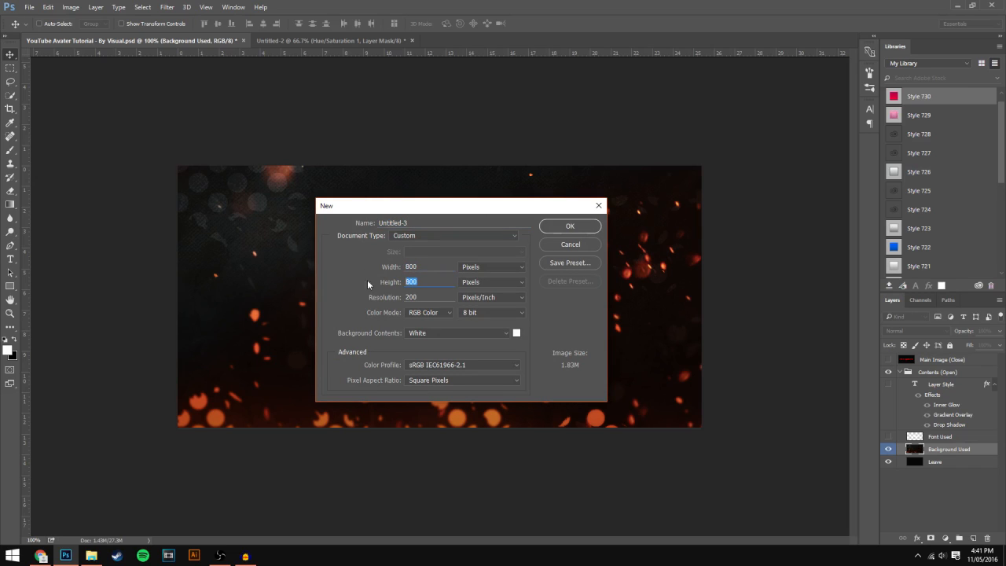
pyautogui.doubleClick(412, 266)
pyautogui.moveTo(441, 299); pyautogui.dragTo(351, 314)
pyautogui.moveTo(554, 208)
pyautogui.mouseDown()
pyautogui.moveTo(571, 175)
pyautogui.moveTo(549, 178)
pyautogui.moveTo(554, 200)
pyautogui.mouseUp()
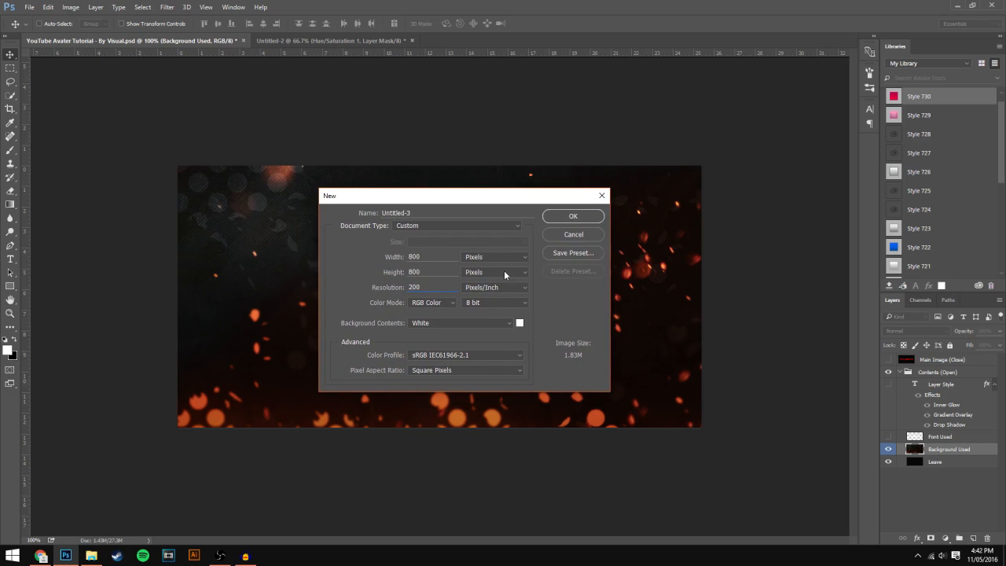
pyautogui.click(428, 308)
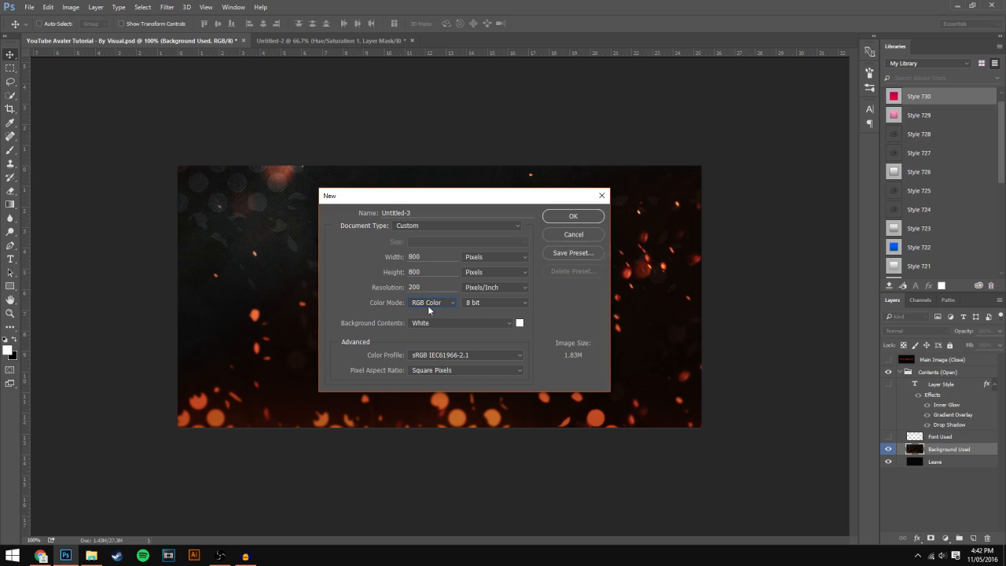
pyautogui.click(589, 218)
# Copy the Background Used layer from the tutorial PSD into Untitled-3 and position it to cover the whole canvas
pyautogui.click(134, 41)
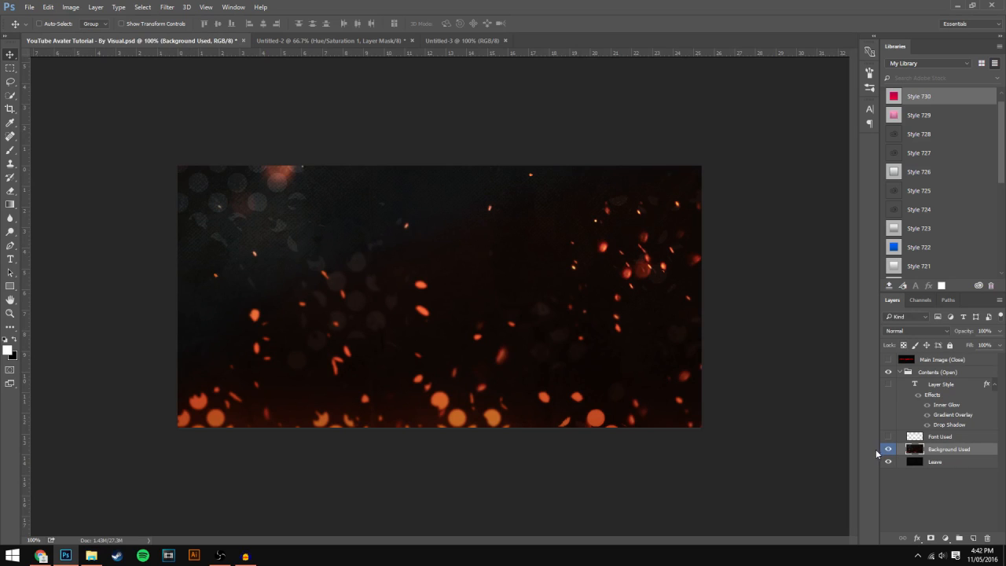
pyautogui.click(462, 40)
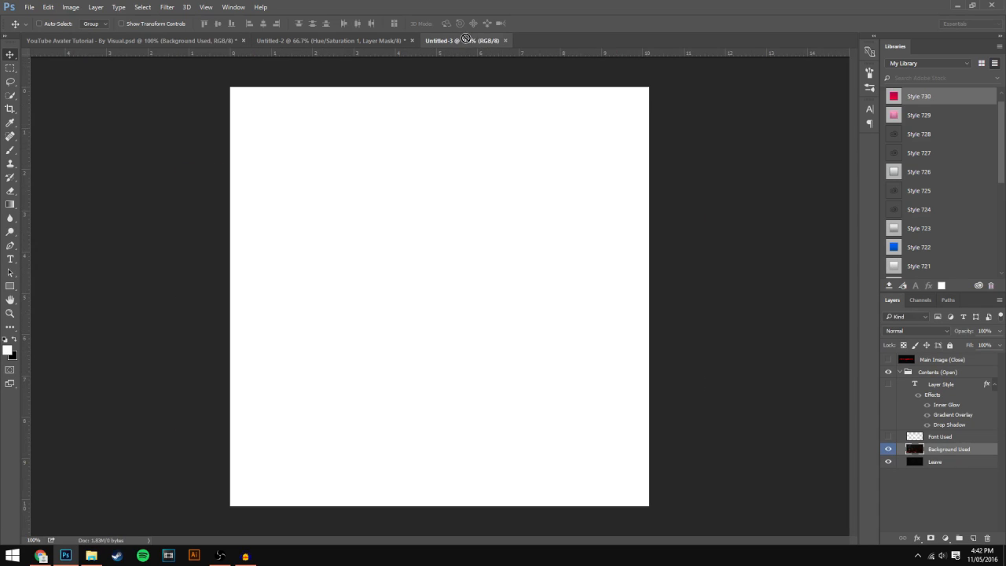
pyautogui.moveTo(465, 37); pyautogui.dragTo(578, 416)
pyautogui.moveTo(522, 380); pyautogui.dragTo(407, 364)
pyautogui.moveTo(269, 374); pyautogui.dragTo(391, 312)
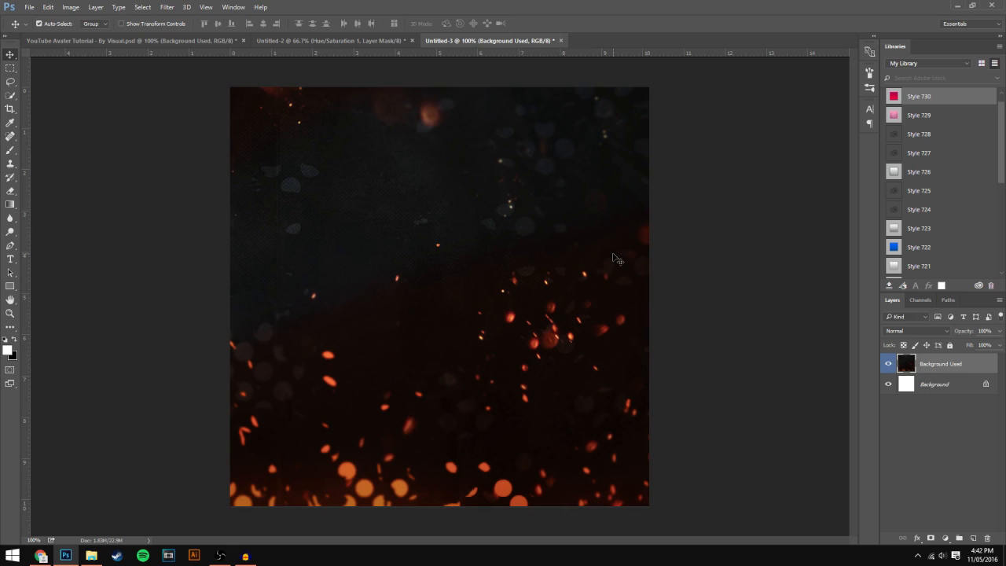
# Scale down the Background Used layer with Free Transform and reposition it so it still fills the square canvas
pyautogui.hotkey('ctrl', '-')
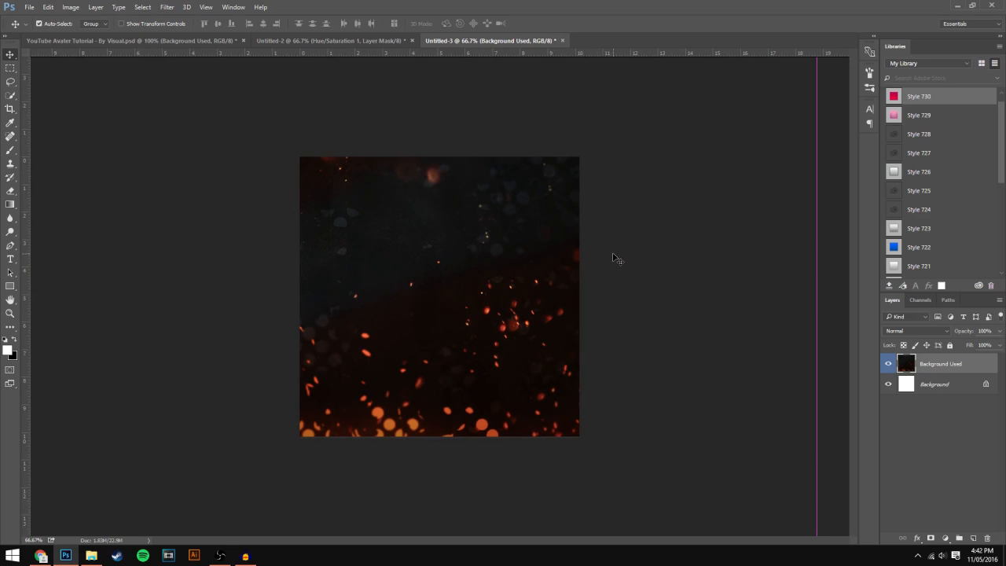
pyautogui.hotkey('ctrl', 't')
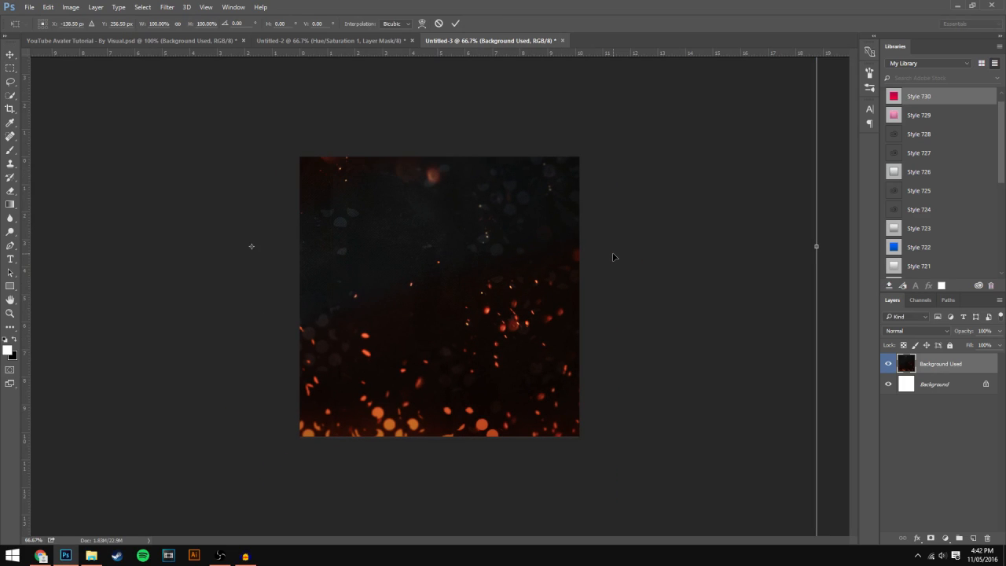
pyautogui.hotkey('ctrl', '-')
pyautogui.hotkey('ctrl', '-')
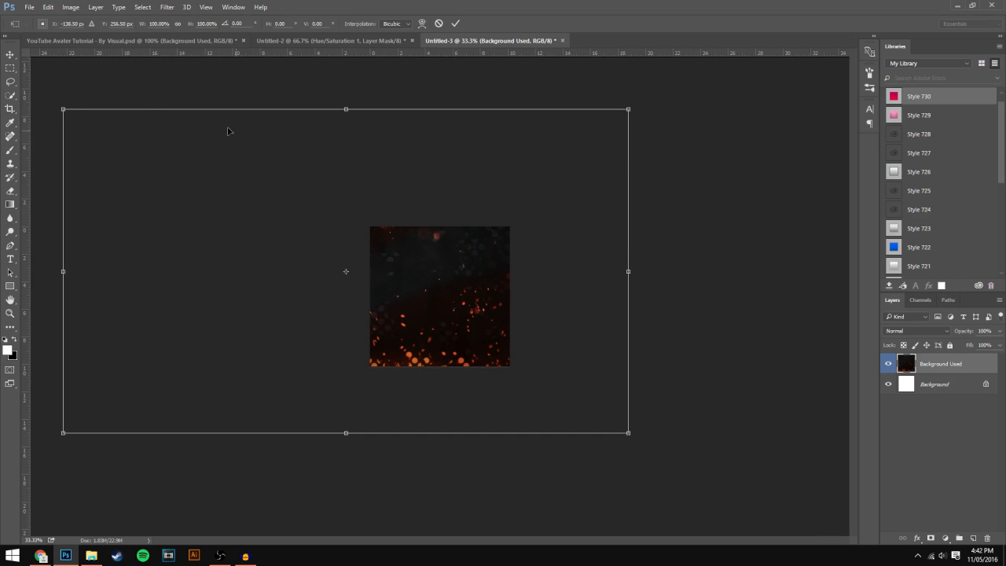
pyautogui.moveTo(61, 108); pyautogui.dragTo(156, 163)
pyautogui.moveTo(378, 265)
pyautogui.mouseDown()
pyautogui.moveTo(366, 251)
pyautogui.moveTo(379, 253)
pyautogui.mouseUp()
pyautogui.moveTo(158, 153); pyautogui.dragTo(186, 168)
pyautogui.press('Return')
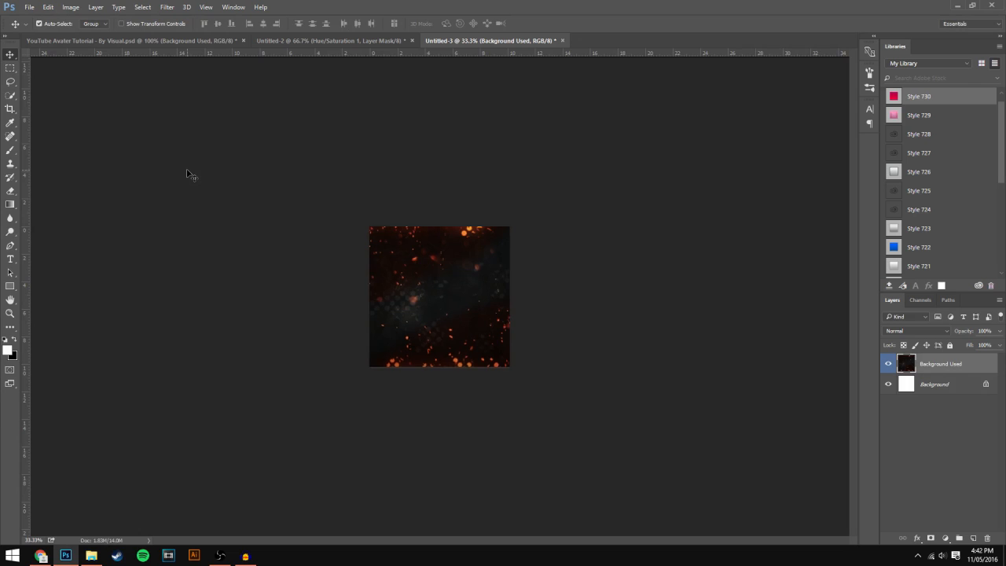
pyautogui.hotkey('ctrl', '1')
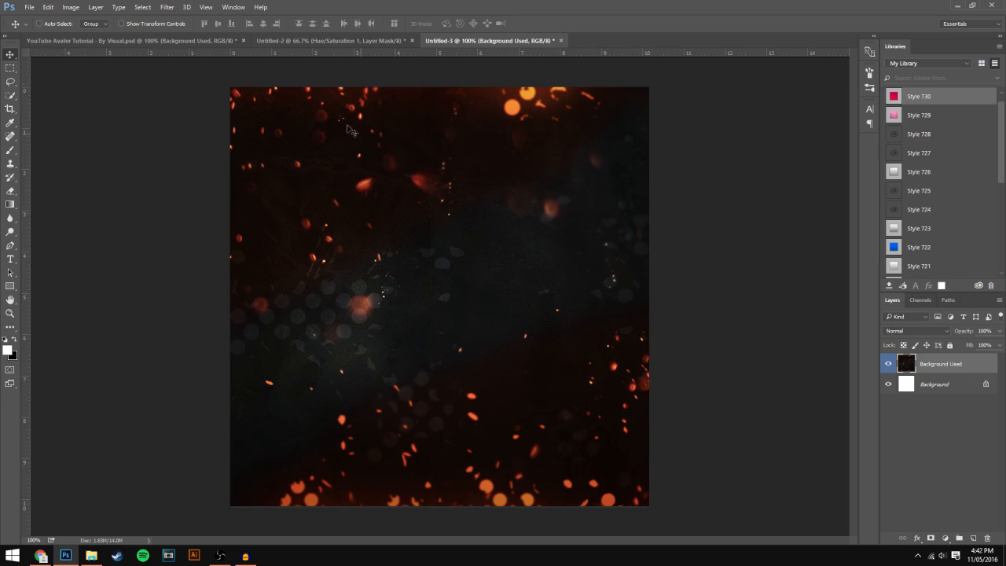
# Examine the finished VISUAL avatar in Untitled-2 at small and large zoom levels
pyautogui.click(339, 40)
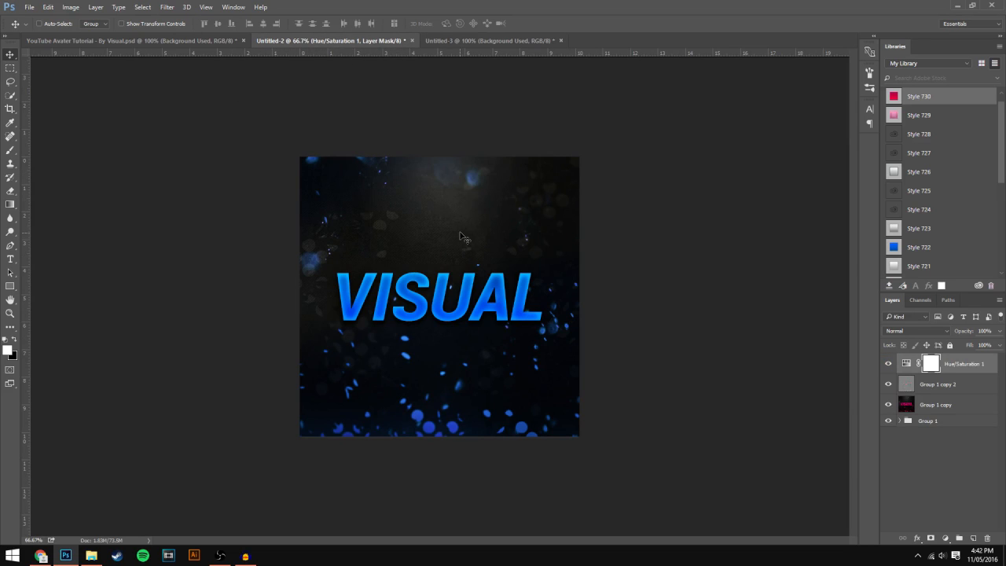
pyautogui.hotkey('ctrl', '-')
pyautogui.hotkey('ctrl', '-')
pyautogui.hotkey('ctrl', '-')
pyautogui.hotkey('ctrl', '-')
pyautogui.hotkey('ctrl', '-')
pyautogui.hotkey('ctrl', '-')
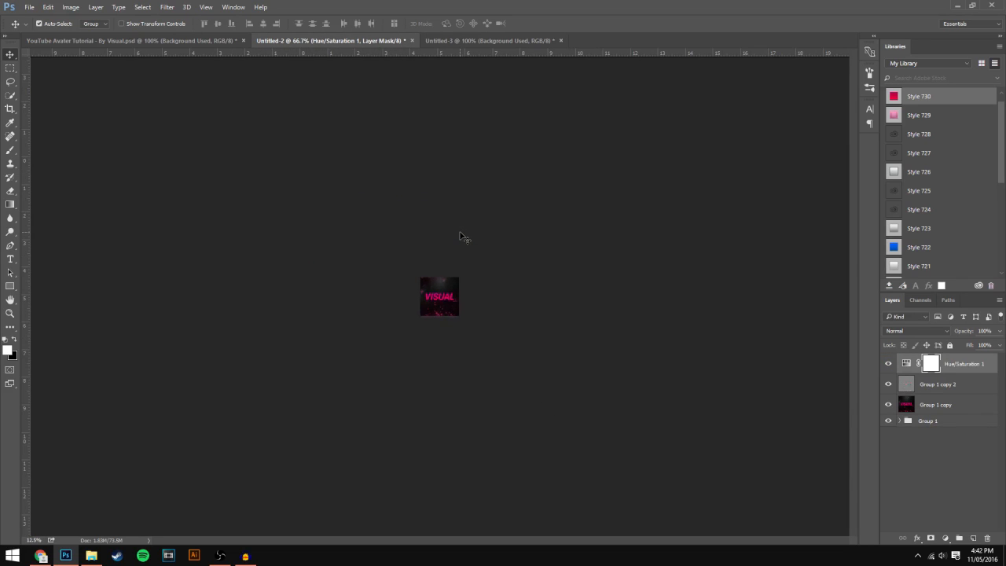
pyautogui.hotkey('ctrl', '+')
pyautogui.hotkey('ctrl', '+')
pyautogui.hotkey('ctrl', '+')
pyautogui.hotkey('ctrl', '+')
pyautogui.hotkey('ctrl', '+')
pyautogui.hotkey('ctrl', '+')
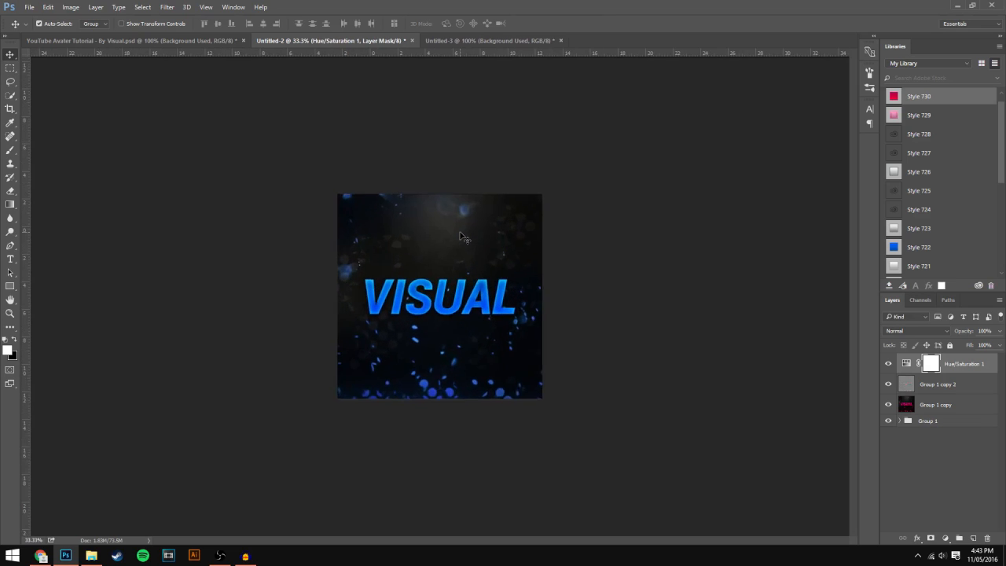
pyautogui.hotkey('ctrl', '+')
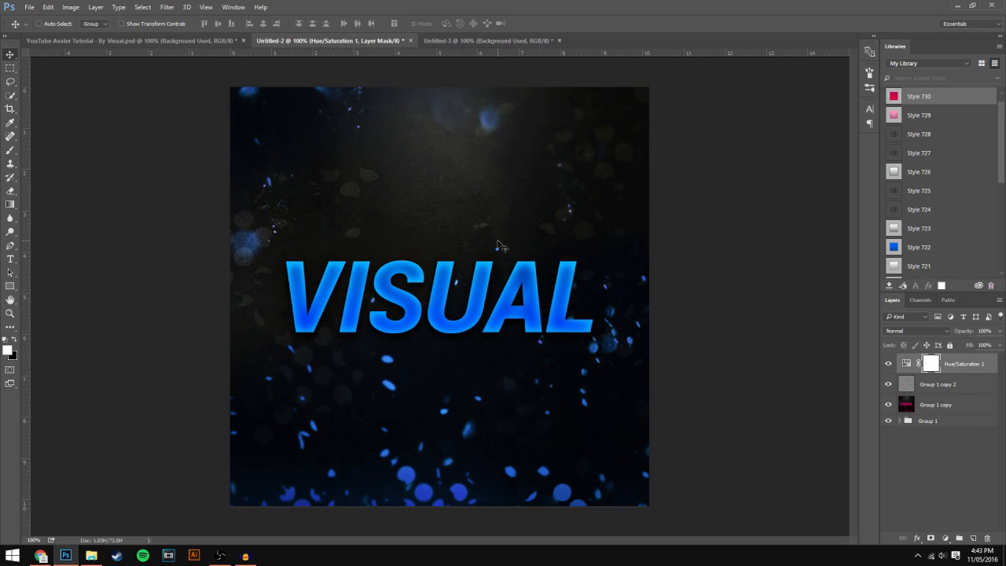
pyautogui.hotkey('ctrl', '-')
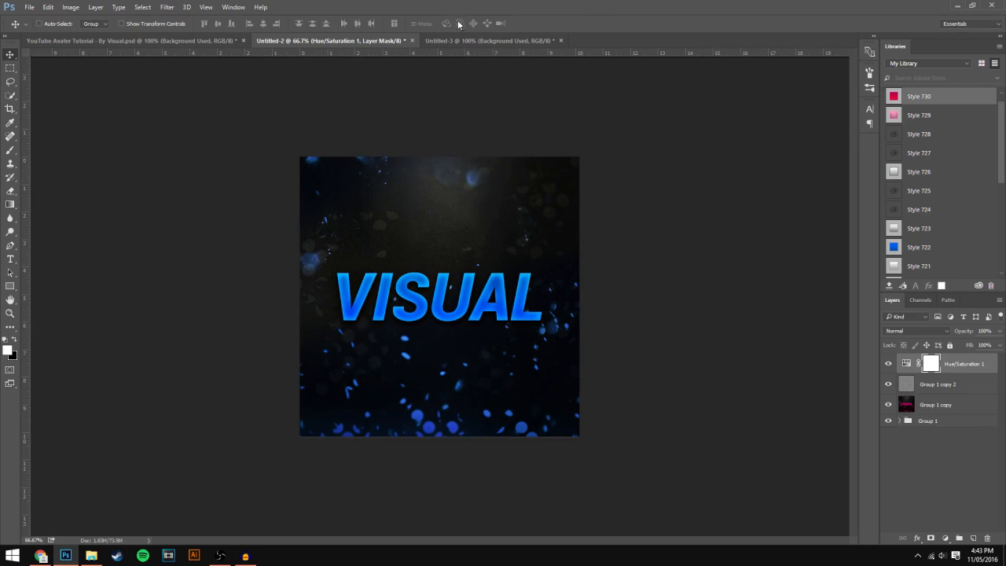
# Return to Untitled-3, toggle the Background Used layer's visibility to check beneath it, and unlock the white Background layer
pyautogui.click(470, 41)
pyautogui.click(905, 364)
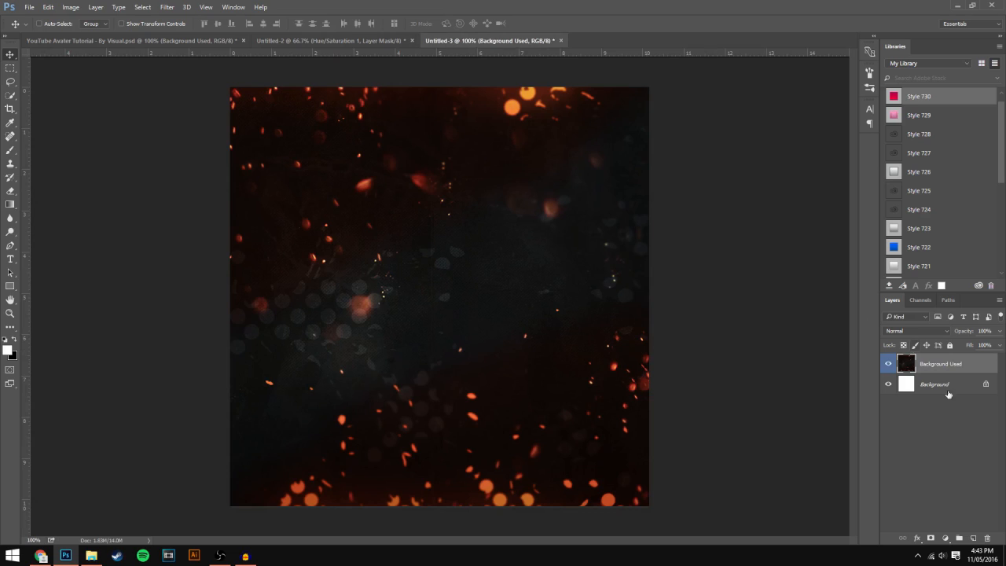
pyautogui.click(888, 364)
pyautogui.click(889, 365)
pyautogui.click(987, 384)
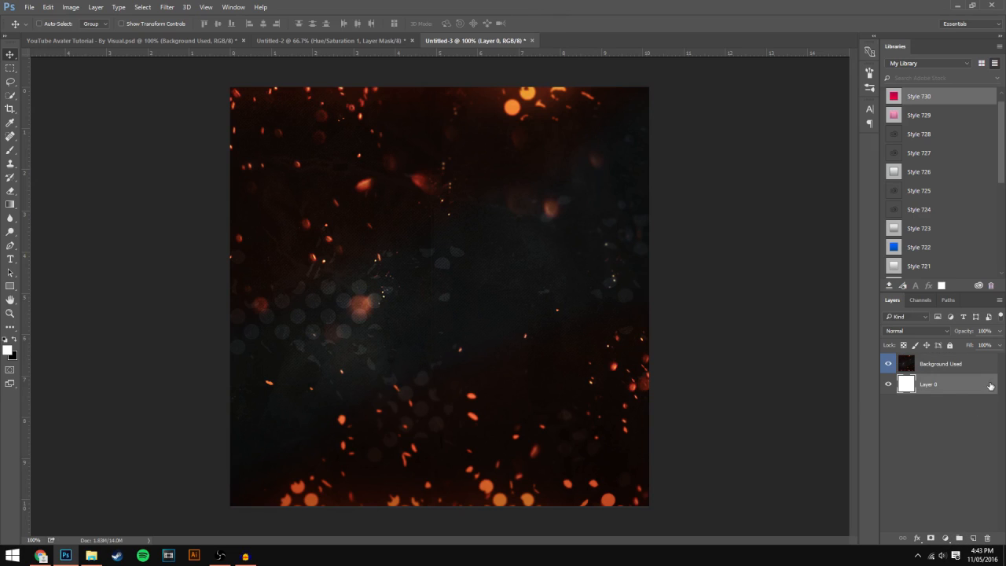
# Apply a black Color Overlay to Layer 0 and rasterize its layer style
pyautogui.doubleClick(940, 361)
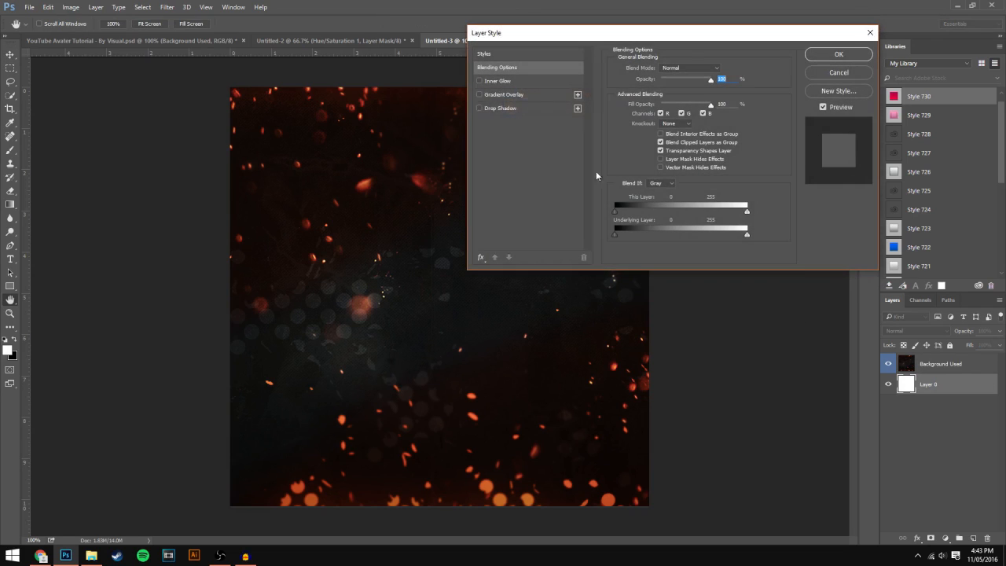
pyautogui.click(480, 257)
pyautogui.click(539, 346)
pyautogui.click(721, 70)
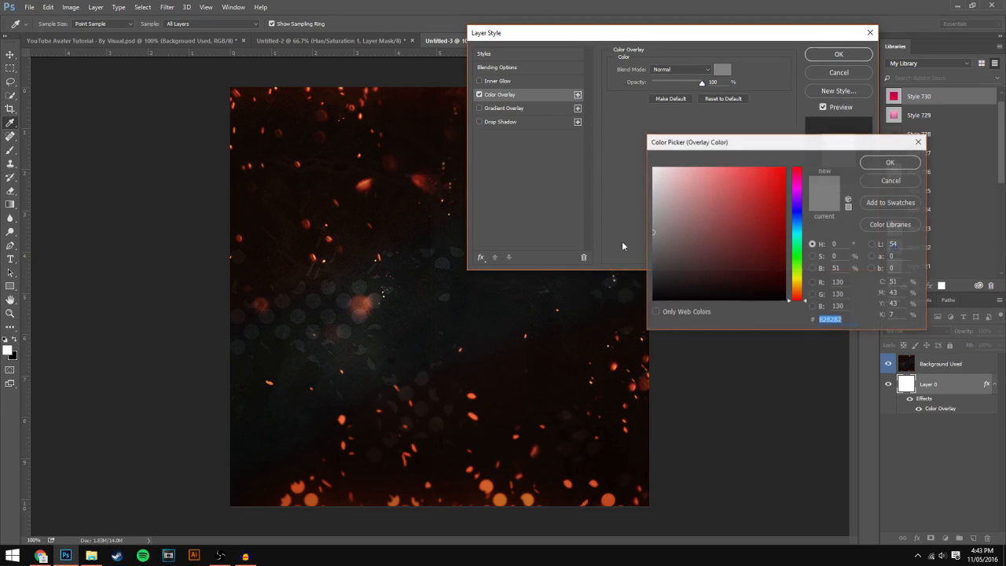
pyautogui.click(653, 298)
pyautogui.click(887, 167)
pyautogui.click(838, 58)
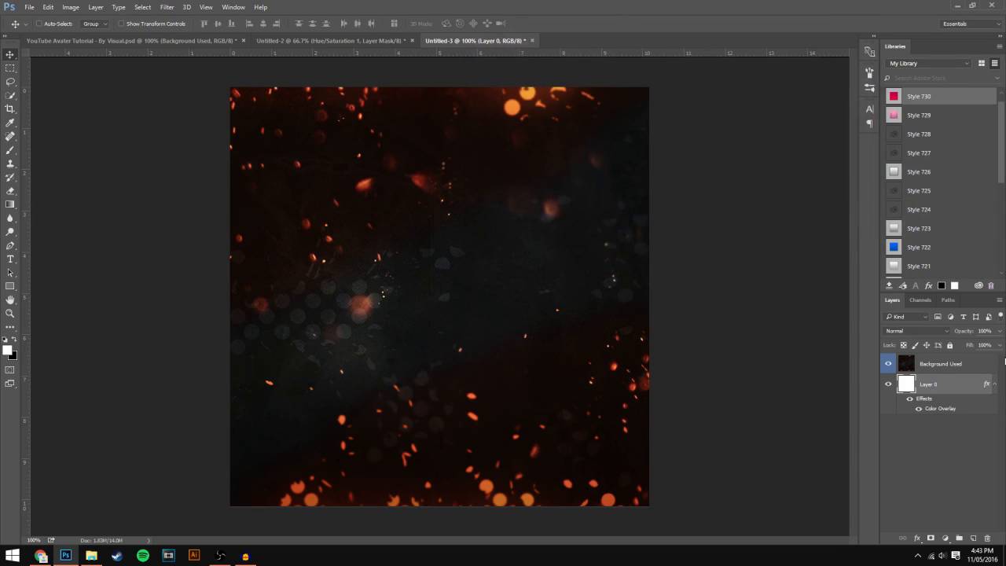
pyautogui.rightClick(945, 382)
pyautogui.click(857, 220)
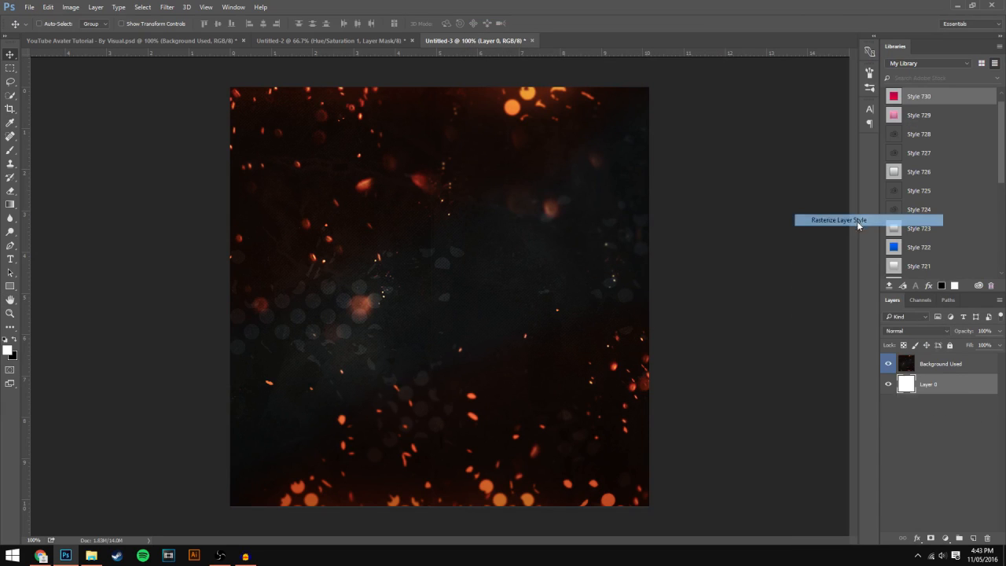
# Add a Hue/Saturation adjustment layer with Hue -112 and move it above the Background Used layer
pyautogui.click(944, 537)
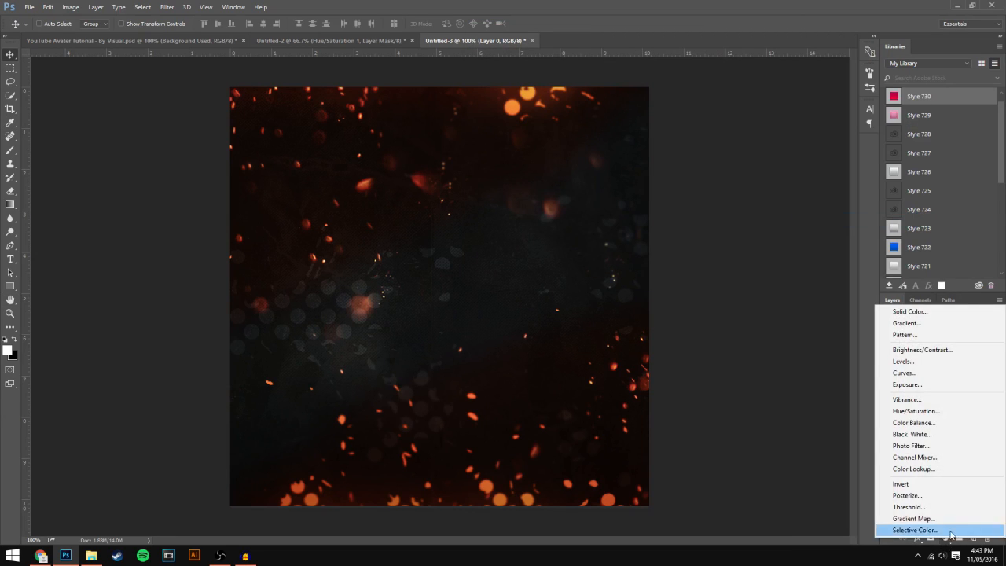
pyautogui.click(916, 410)
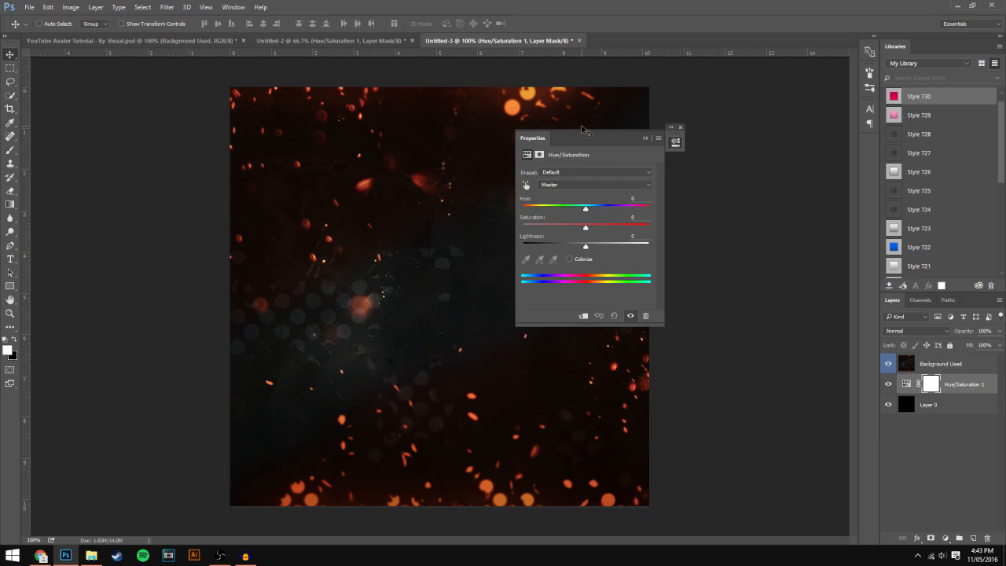
pyautogui.moveTo(582, 140); pyautogui.dragTo(714, 144)
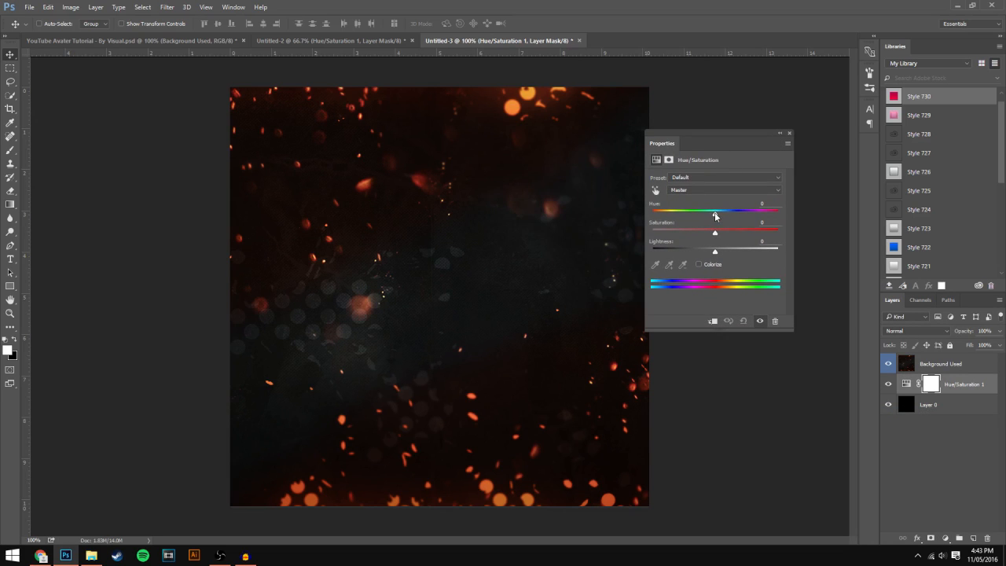
pyautogui.moveTo(714, 214); pyautogui.dragTo(669, 215)
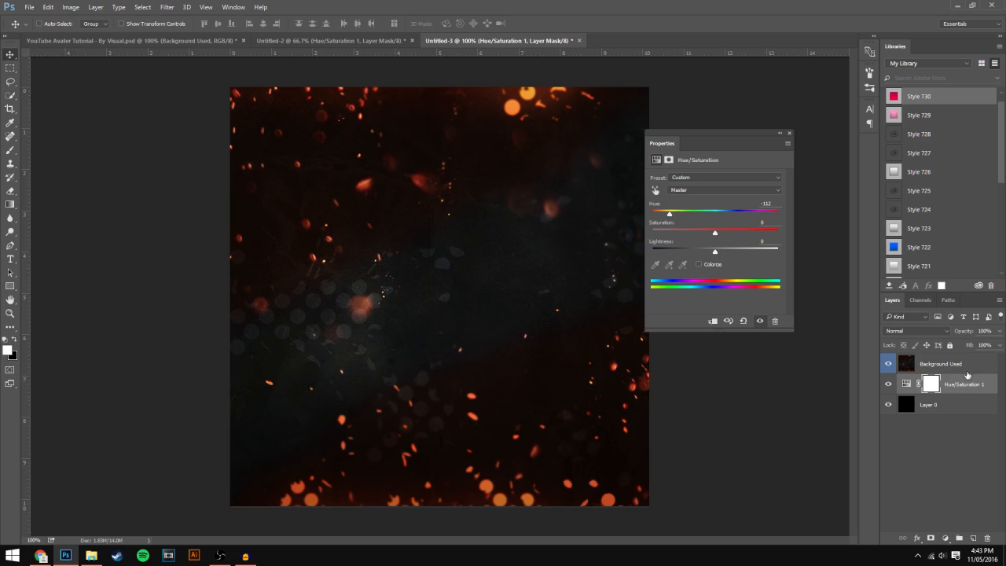
pyautogui.moveTo(966, 375); pyautogui.dragTo(957, 359)
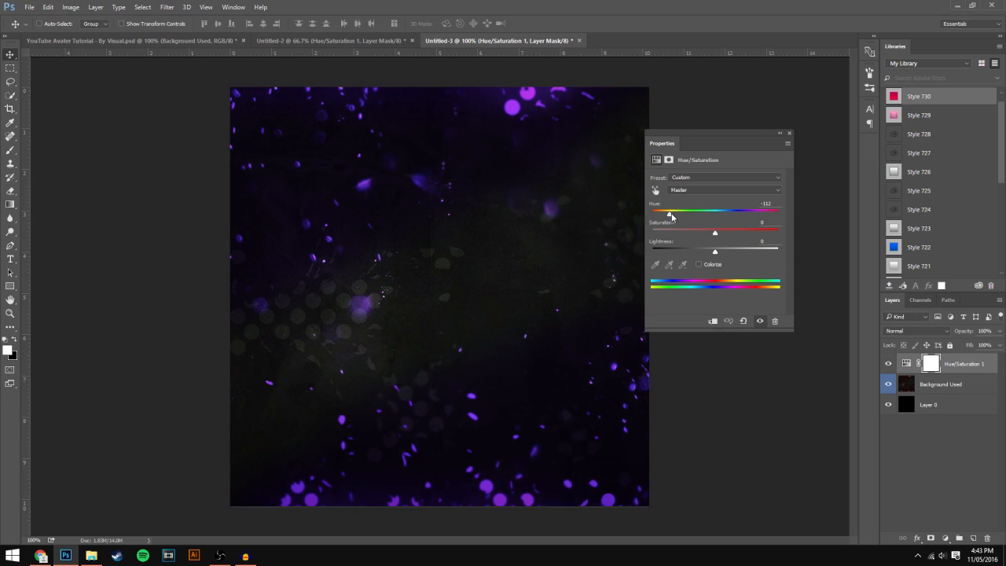
# Set the Hue/Saturation layer's Hue to +100 and compare the texture with the adjustment off and on
pyautogui.moveTo(672, 216); pyautogui.dragTo(757, 217)
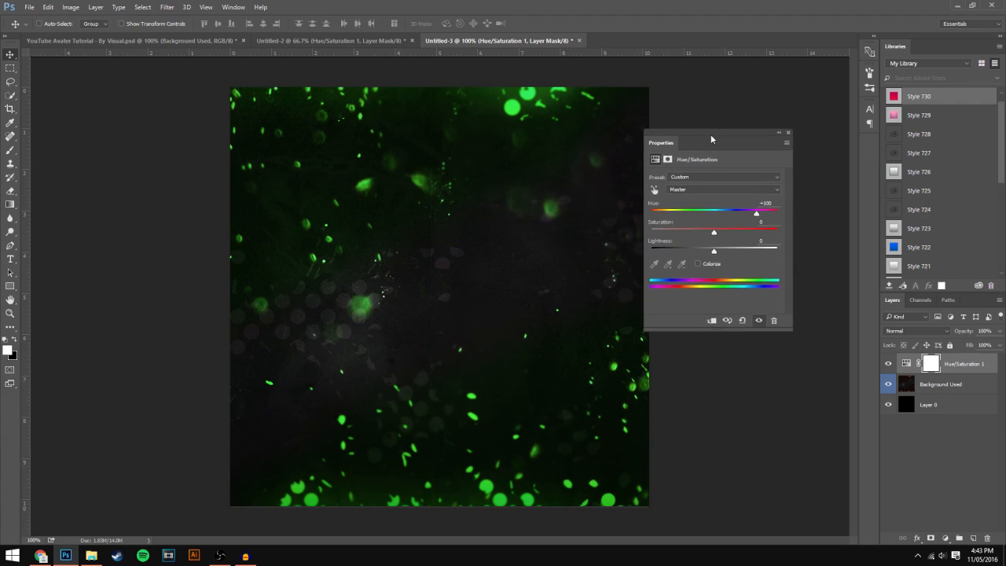
pyautogui.moveTo(710, 134); pyautogui.dragTo(528, 168)
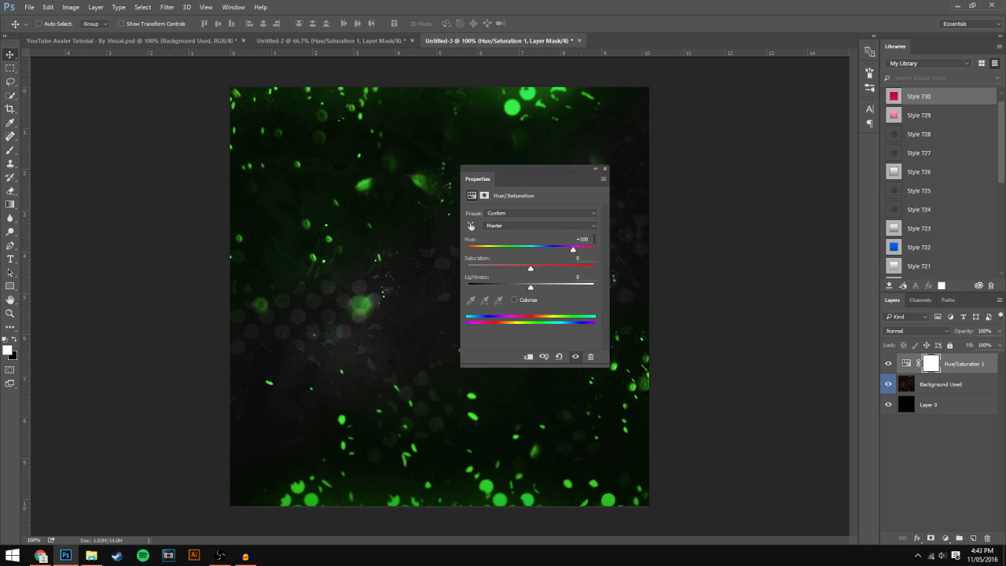
pyautogui.click(594, 239)
pyautogui.moveTo(581, 177); pyautogui.dragTo(619, 155)
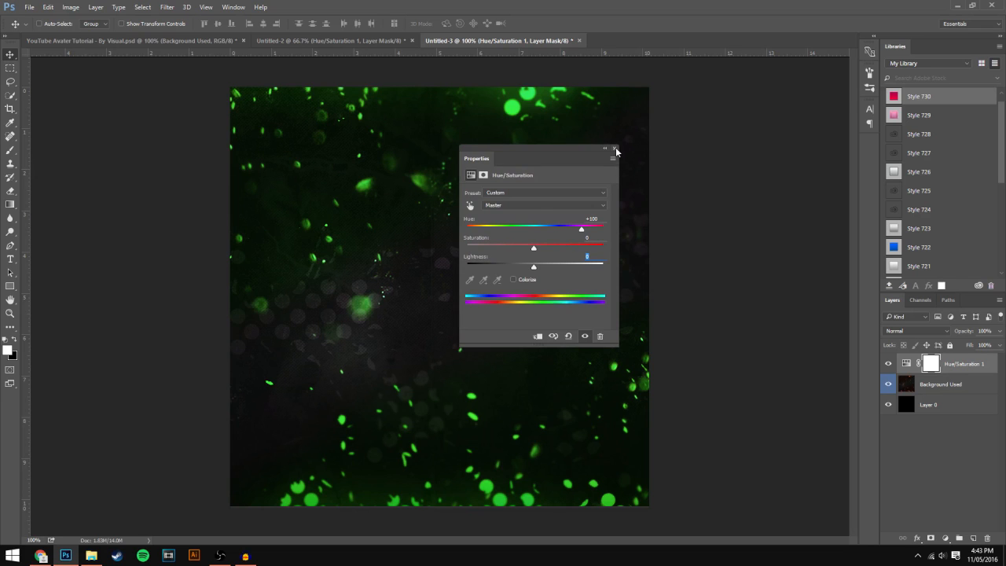
pyautogui.click(614, 148)
pyautogui.click(887, 364)
pyautogui.click(887, 363)
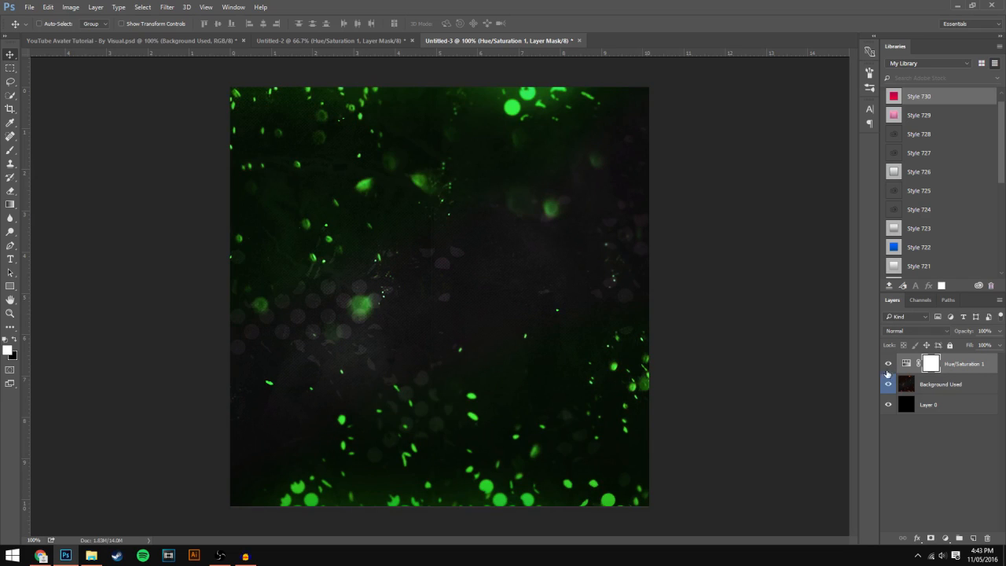
# Add a new layer above the Hue/Saturation adjustment and ready a soft 500 px brush with black as the foreground color
pyautogui.click(887, 364)
pyautogui.click(886, 363)
pyautogui.click(973, 538)
pyautogui.click(10, 150)
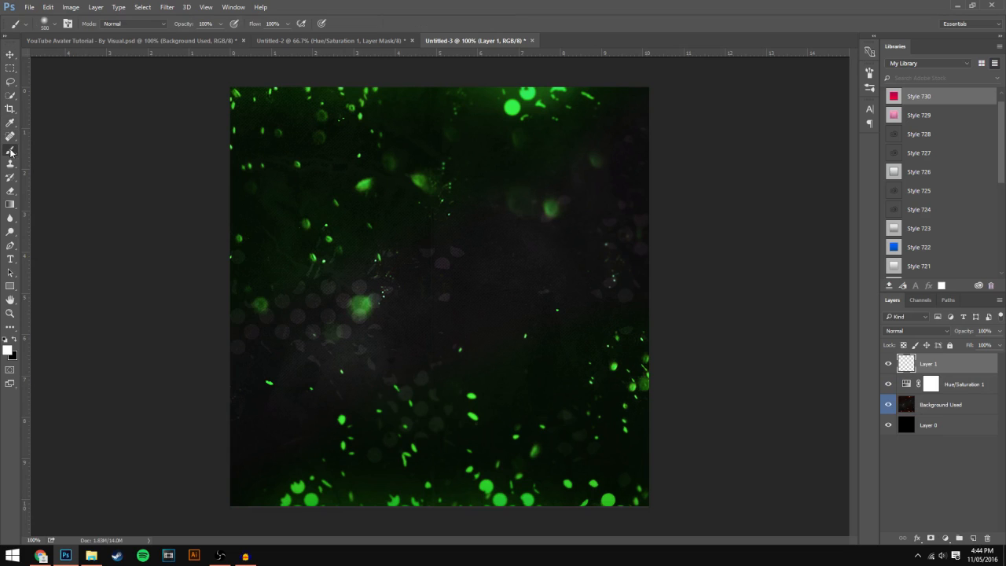
pyautogui.click(48, 24)
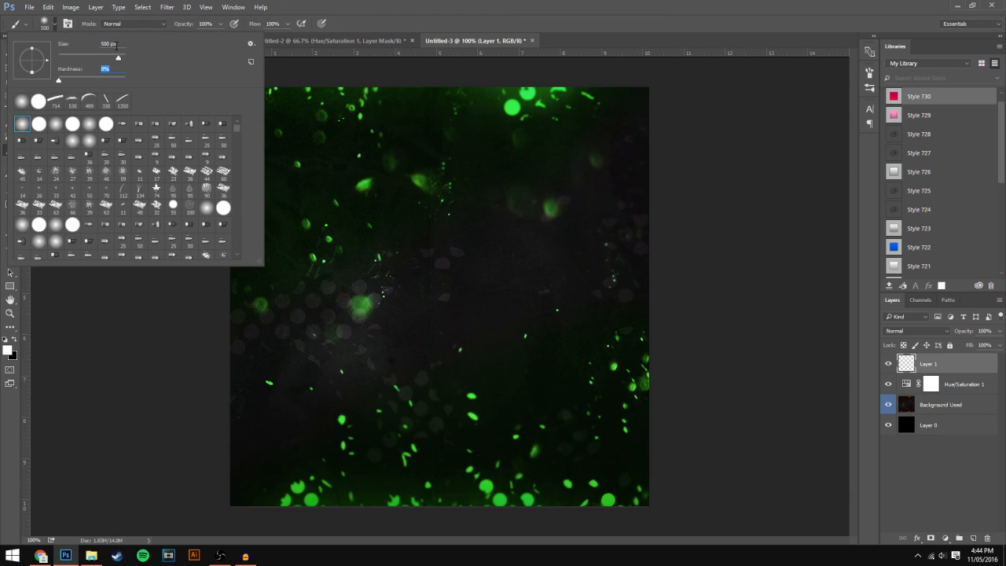
pyautogui.click(54, 27)
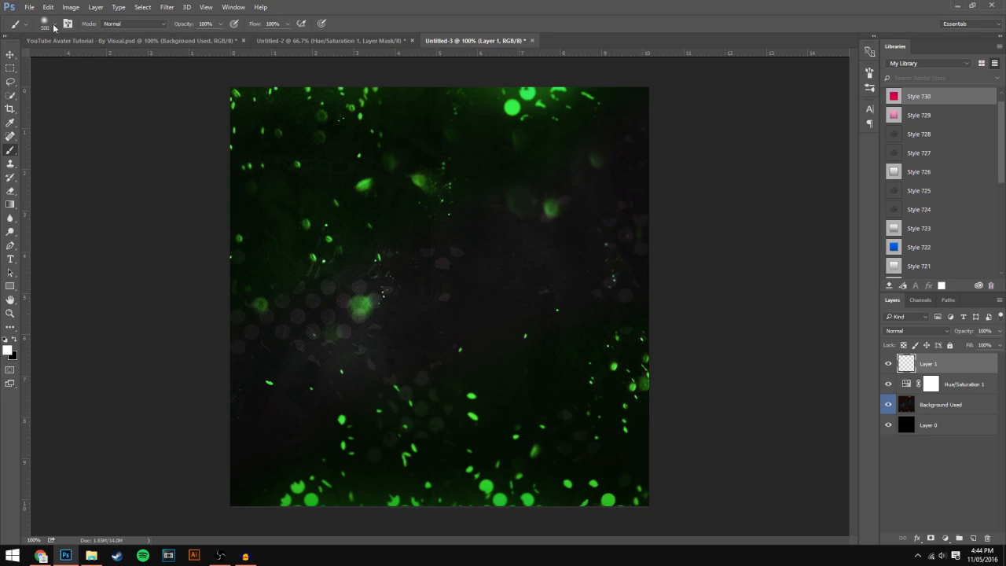
pyautogui.click(14, 340)
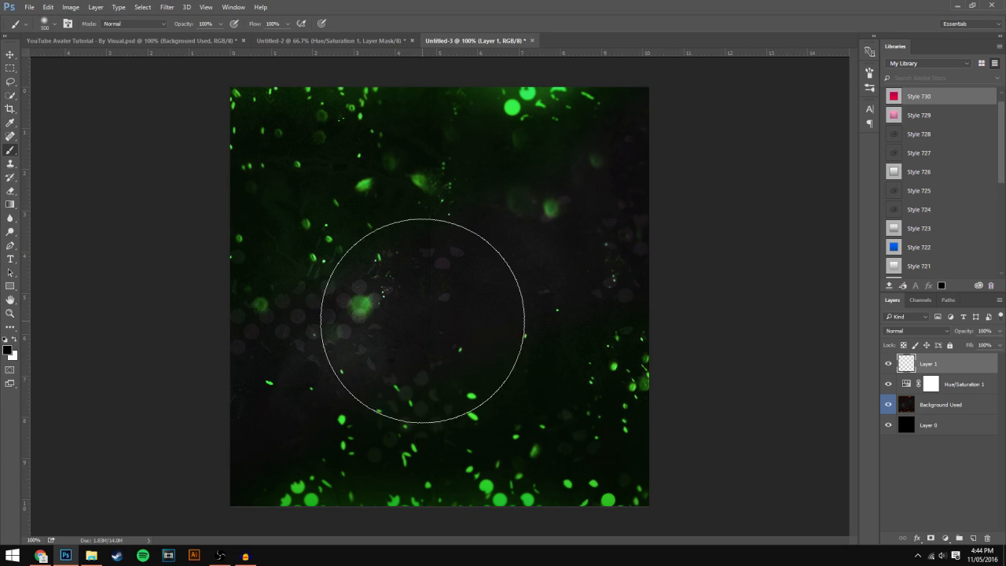
# Brush black shading down the left and right edges of the canvas and lower Layer 1's opacity to 15%
pyautogui.hotkey('ctrl', '-')
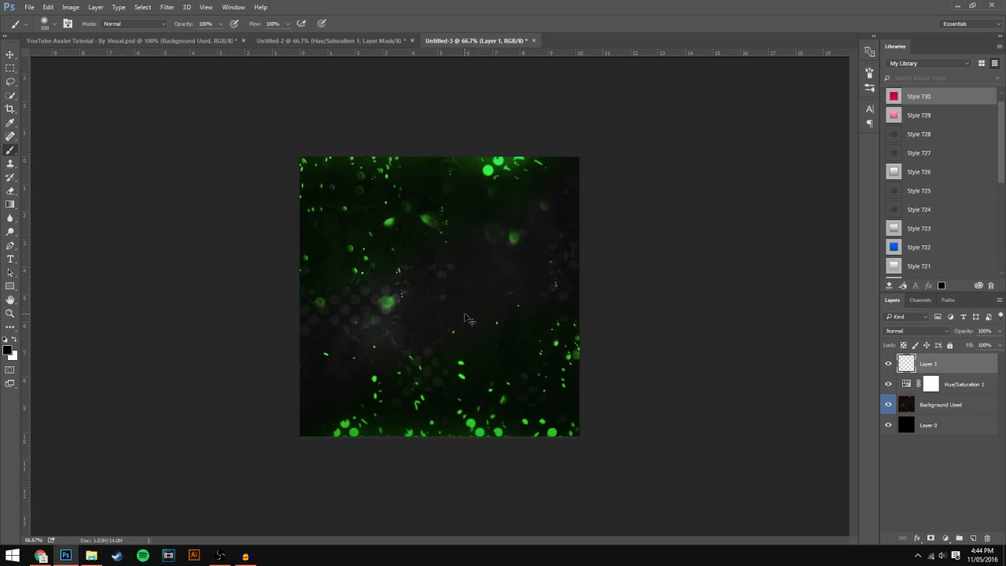
pyautogui.hotkey('ctrl', '-')
pyautogui.moveTo(341, 198)
pyautogui.mouseDown()
pyautogui.moveTo(340, 333)
pyautogui.moveTo(312, 285)
pyautogui.mouseUp()
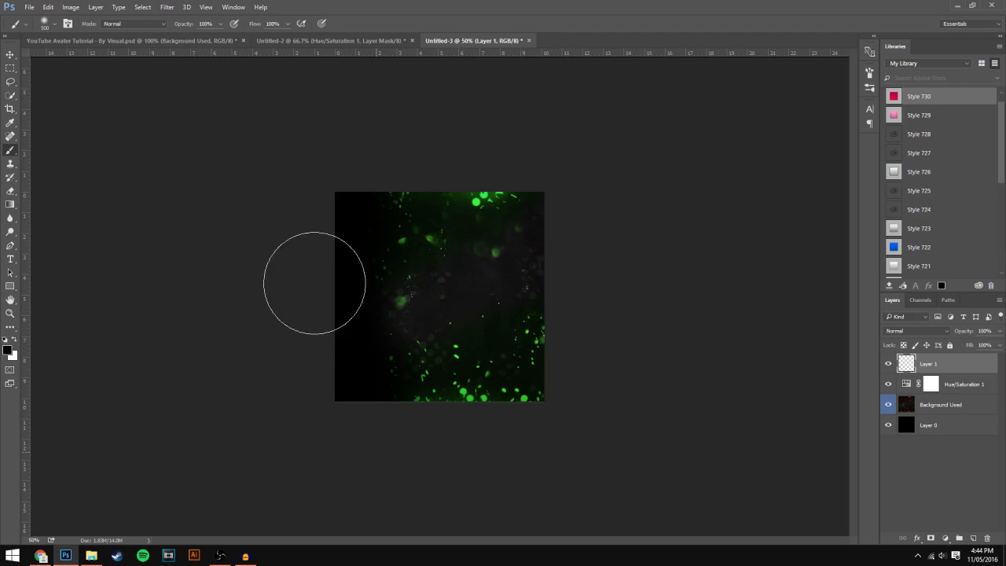
pyautogui.moveTo(513, 180)
pyautogui.mouseDown()
pyautogui.moveTo(536, 272)
pyautogui.moveTo(517, 450)
pyautogui.mouseUp()
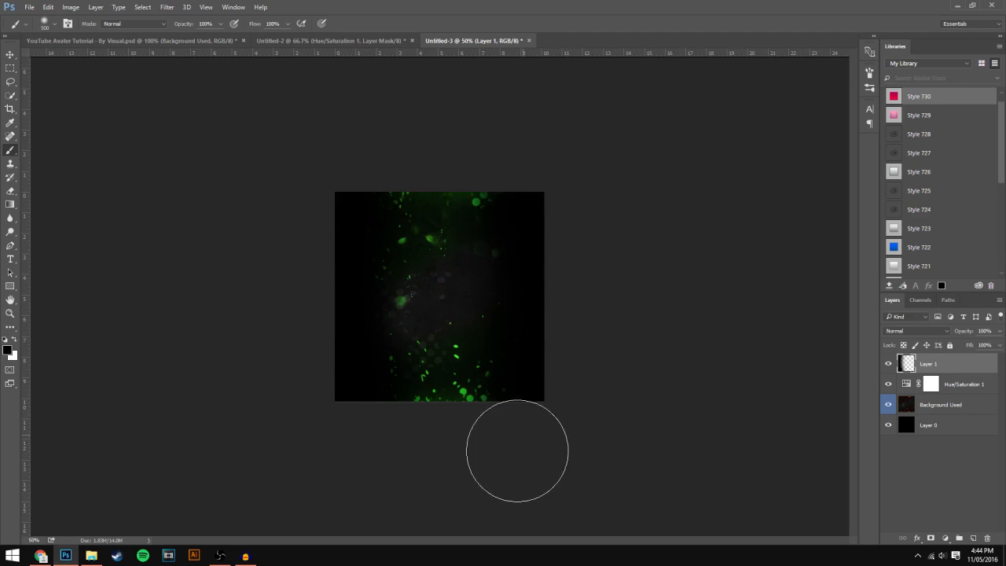
pyautogui.click(997, 333)
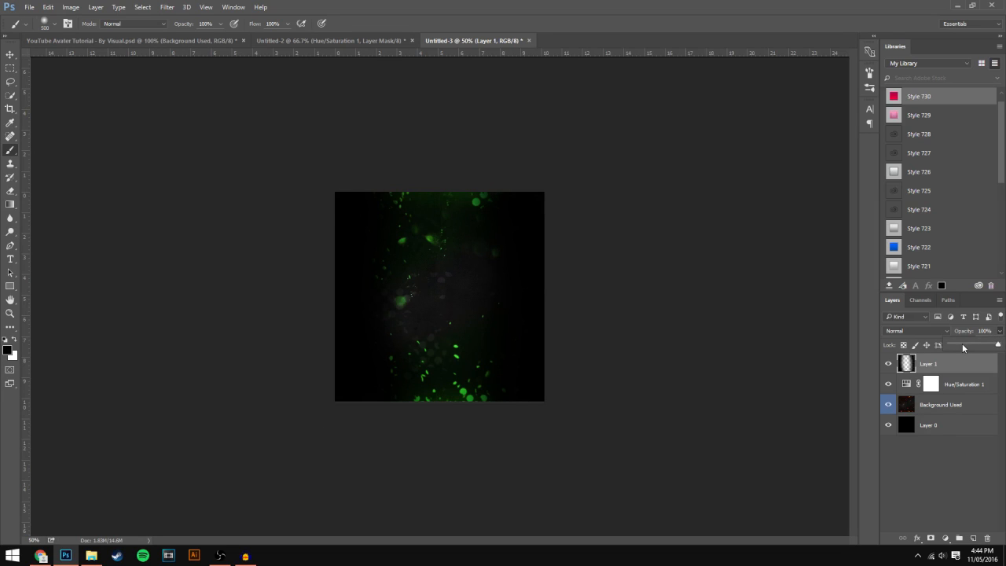
pyautogui.click(962, 344)
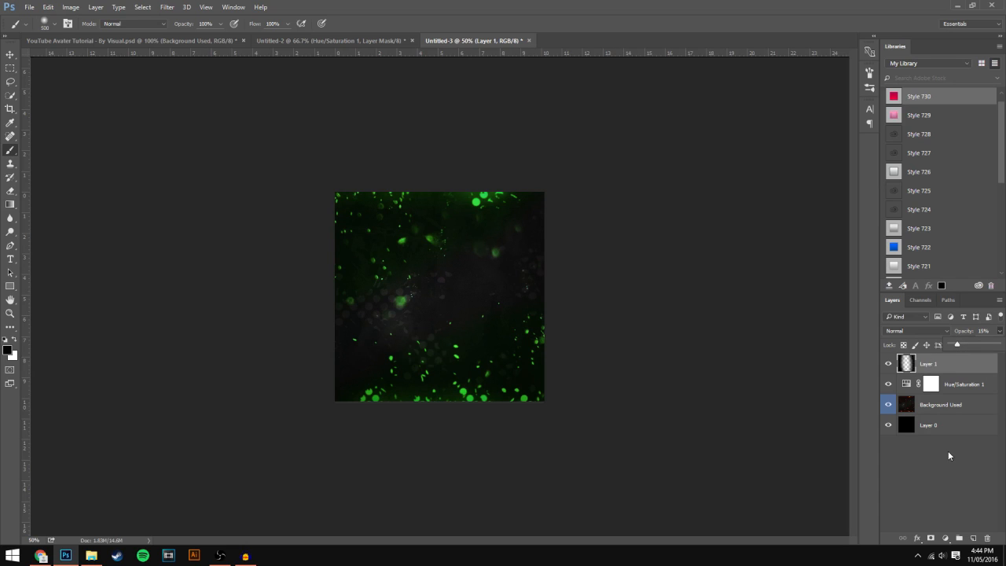
# Add another layer and dab soft green #23d731 glows at the canvas's lower-left, upper-middle, lower-right and upper-right areas
pyautogui.click(973, 539)
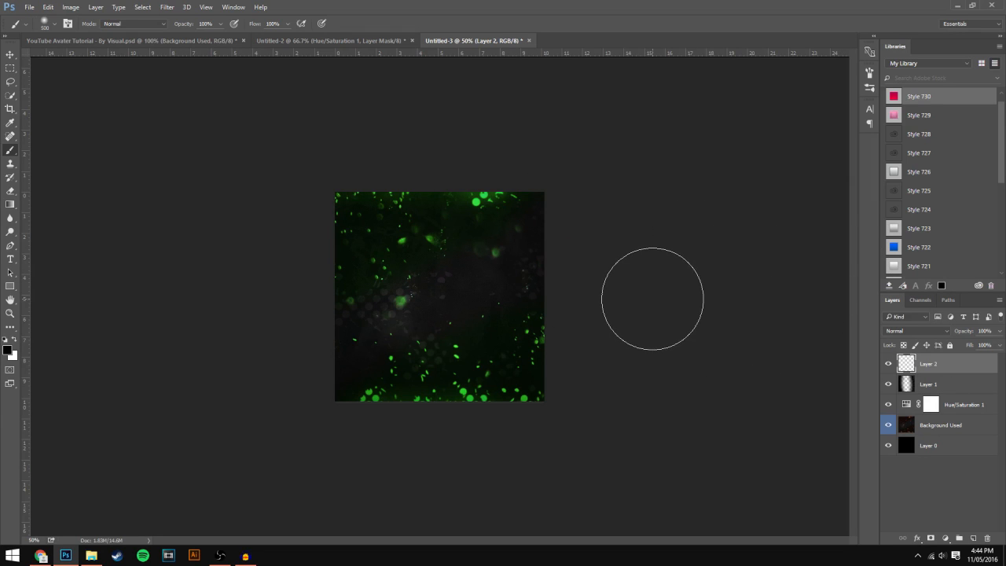
pyautogui.click(7, 349)
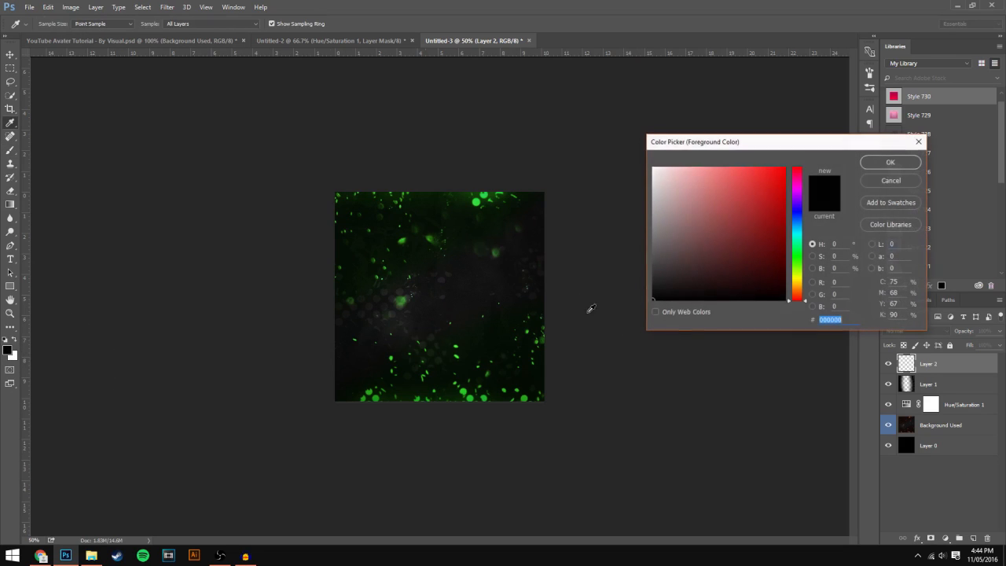
pyautogui.click(472, 392)
pyautogui.click(764, 188)
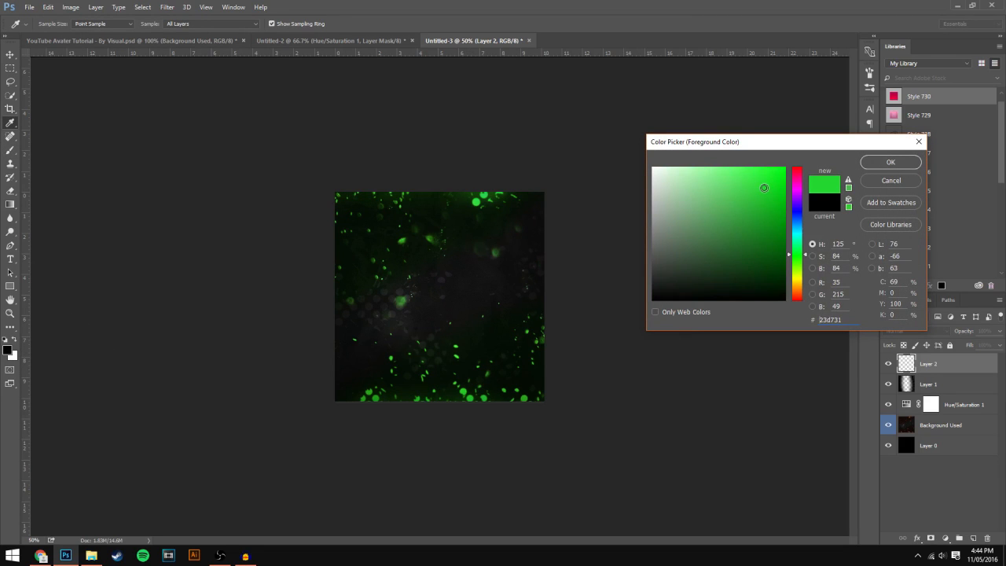
pyautogui.press('Return')
pyautogui.click(374, 384)
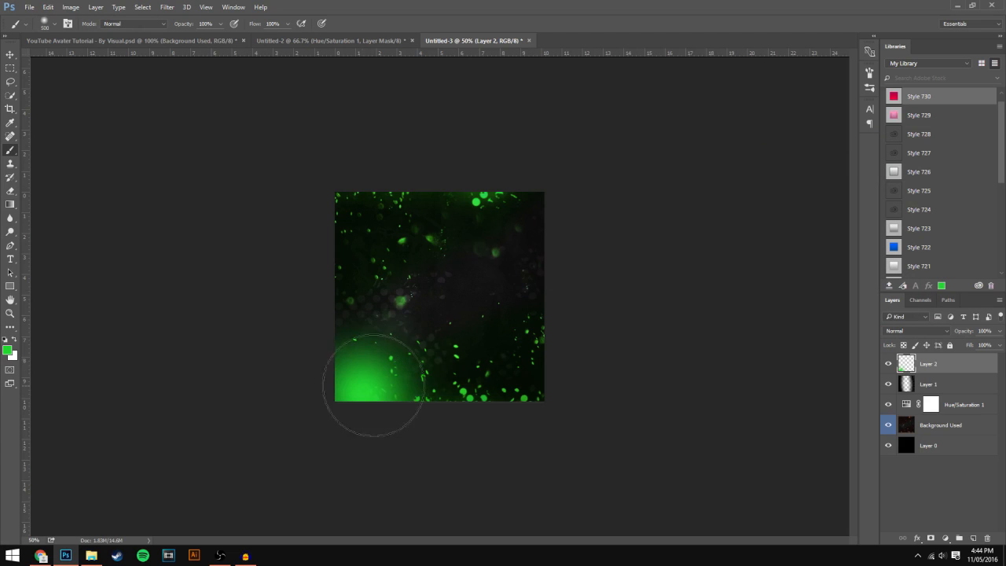
pyautogui.click(432, 224)
pyautogui.click(543, 369)
pyautogui.click(566, 189)
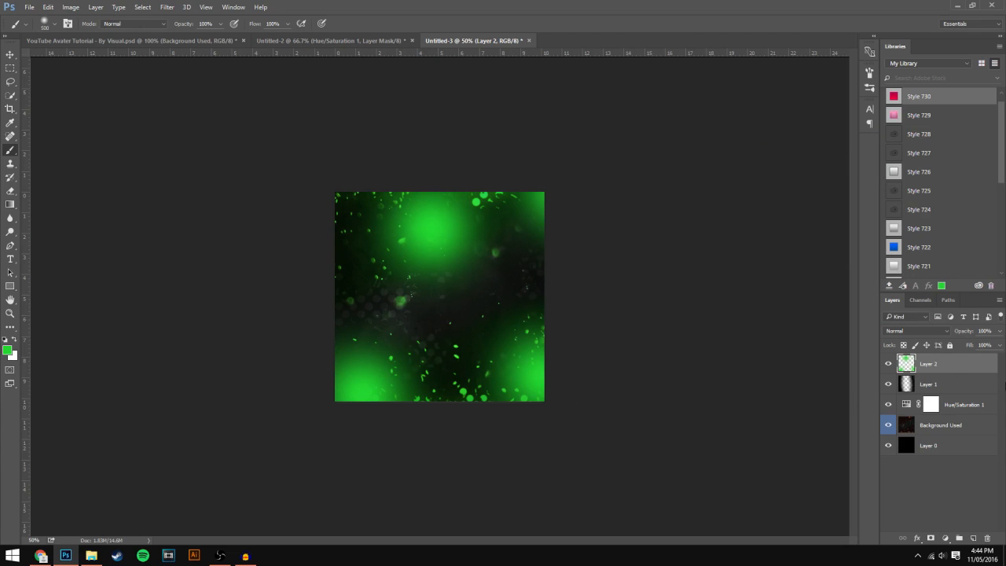
# Try Soft Light on the green glow layer, settle on the Screen blend mode, and reduce its opacity to 7%
pyautogui.click(903, 333)
pyautogui.click(915, 453)
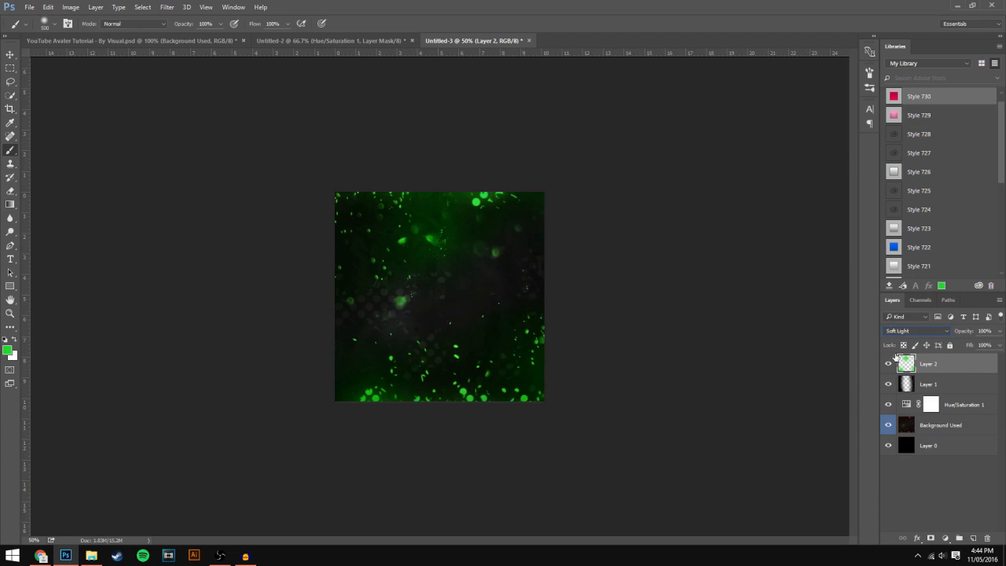
pyautogui.click(915, 330)
pyautogui.click(903, 400)
pyautogui.click(998, 330)
pyautogui.moveTo(998, 345); pyautogui.dragTo(959, 346)
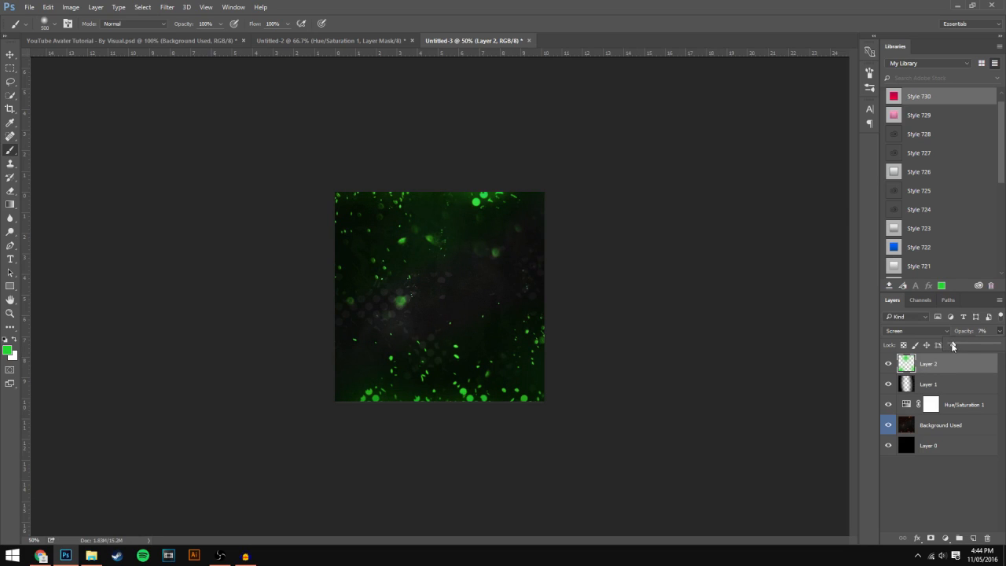
# Check the finished example in Untitled-2 against Untitled-3 and switch to the YouTube Avater Tutorial file
pyautogui.click(336, 43)
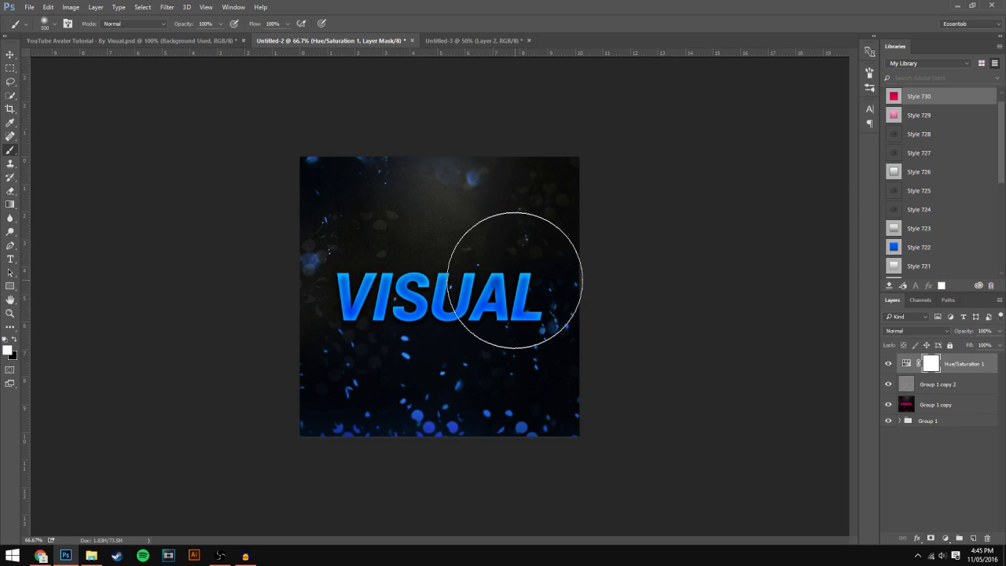
pyautogui.click(471, 40)
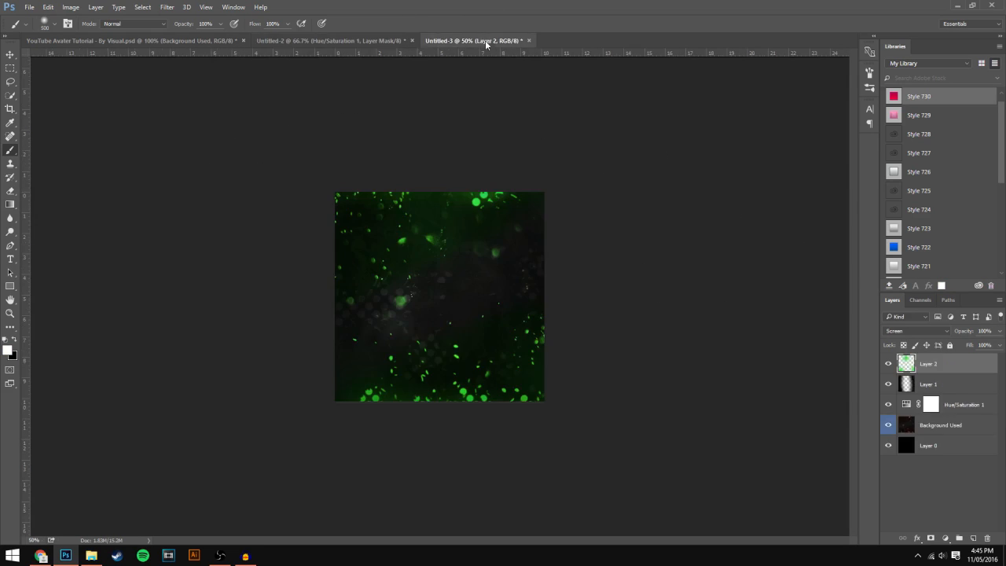
pyautogui.click(161, 40)
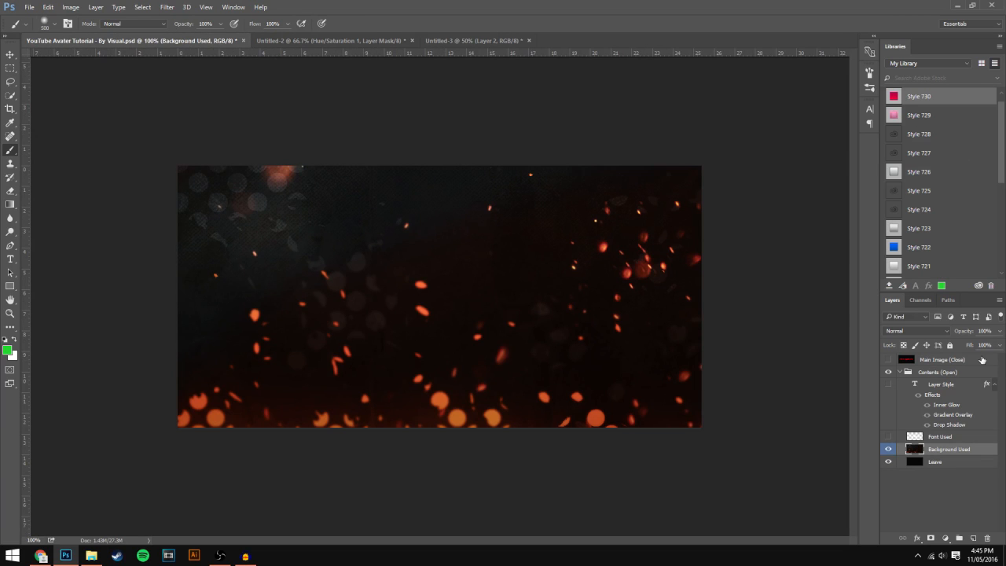
# Hide Background Used, preview the Layer Style text, and toggle the Font Used layer to read which font is needed
pyautogui.click(888, 449)
pyautogui.click(888, 383)
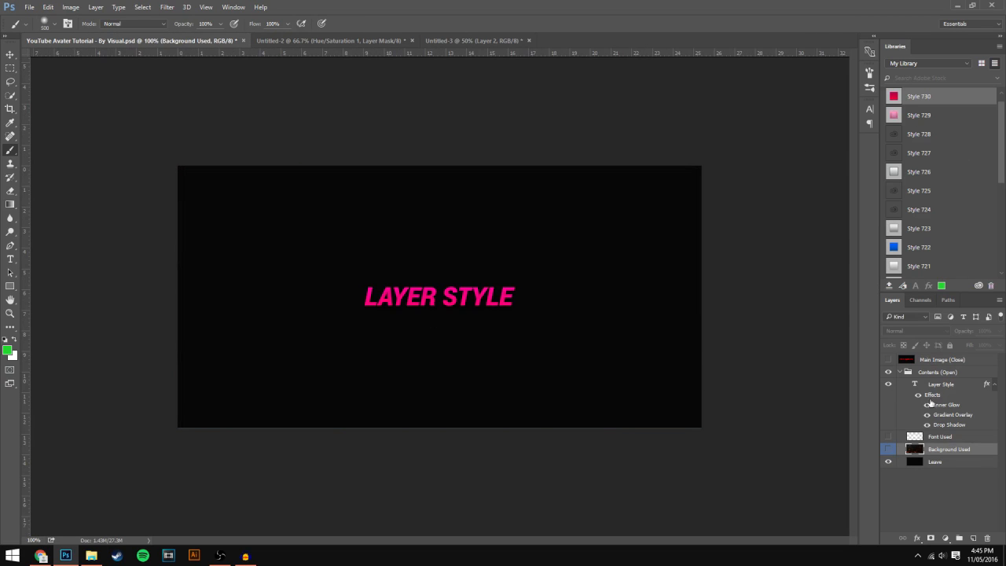
pyautogui.click(887, 383)
pyautogui.click(887, 436)
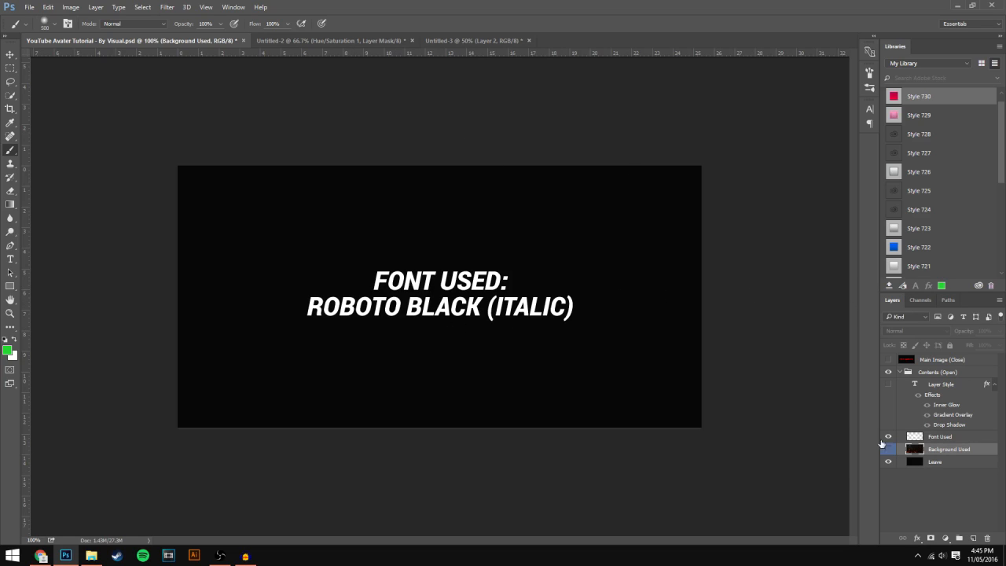
pyautogui.click(910, 438)
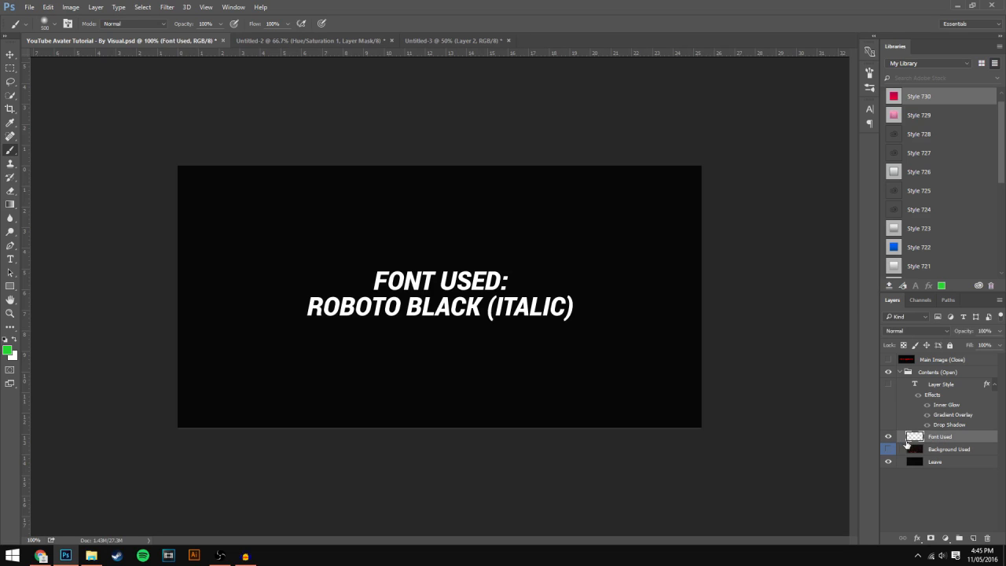
pyautogui.click(888, 437)
pyautogui.click(888, 438)
pyautogui.click(888, 437)
pyautogui.click(888, 437)
pyautogui.click(889, 438)
pyautogui.click(888, 438)
pyautogui.click(888, 438)
pyautogui.click(889, 438)
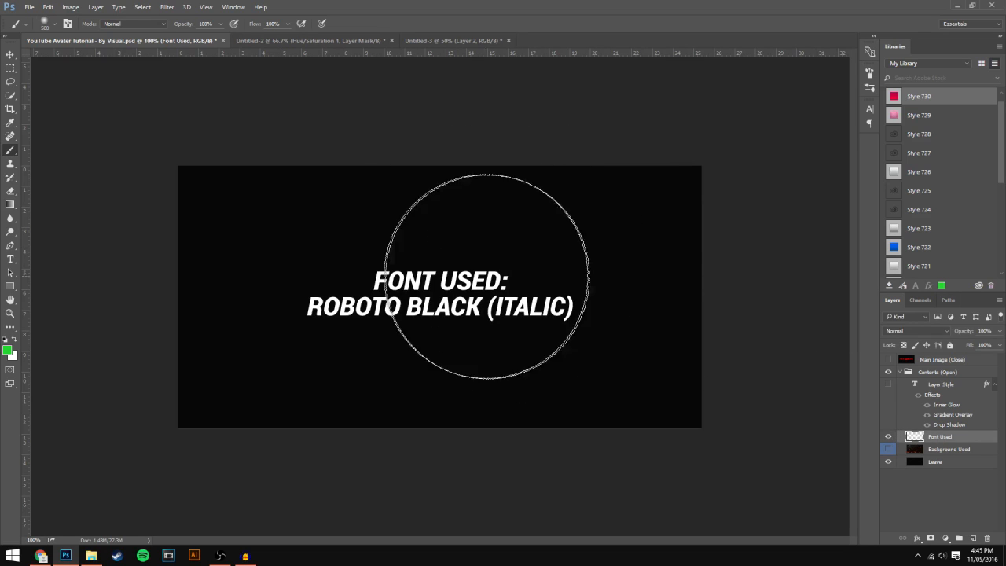
# Hide the Font Used layer, and show and select the Layer Style text layer
pyautogui.click(888, 438)
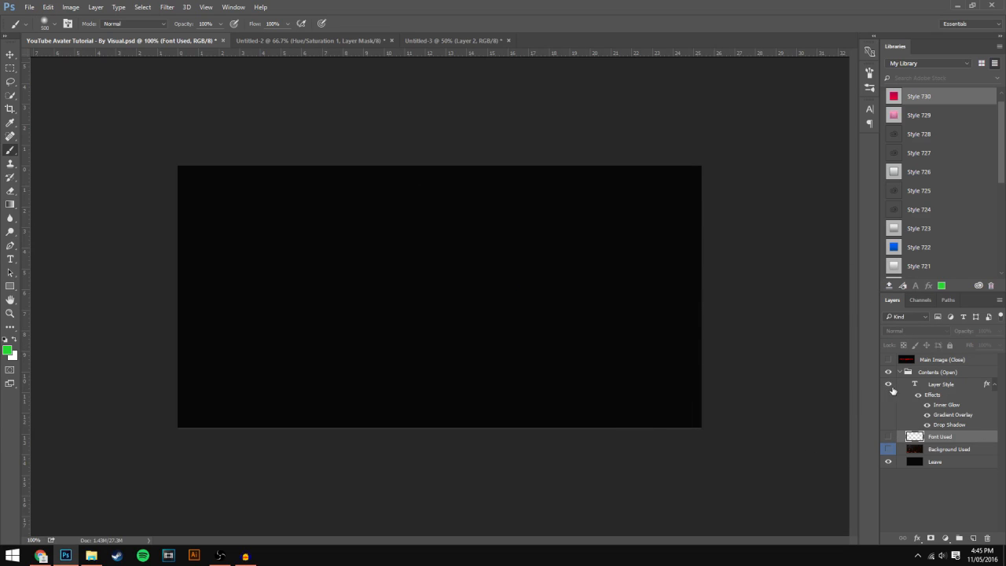
pyautogui.click(889, 383)
pyautogui.click(938, 384)
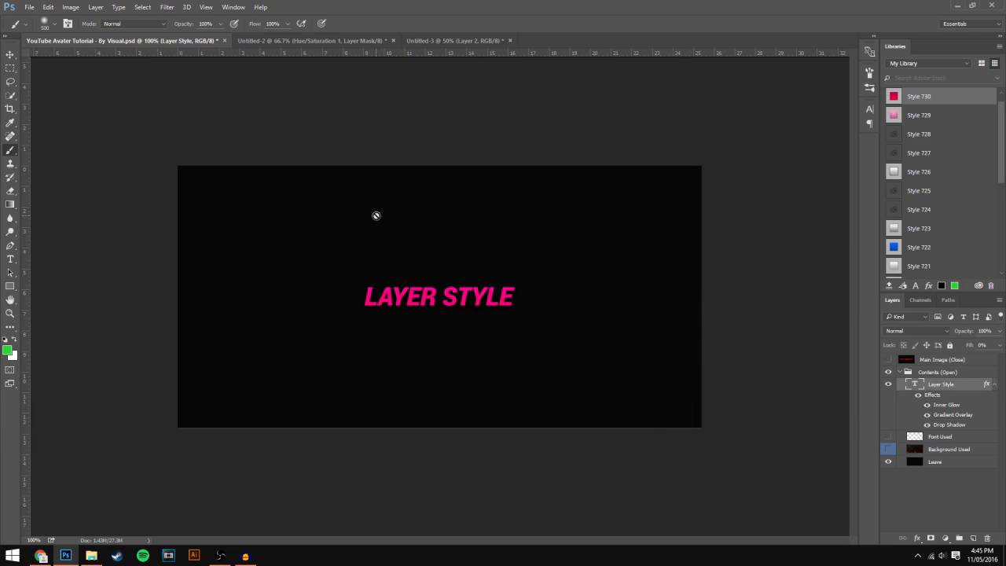
# Return to Untitled-3 and add the text VISUAL near the canvas's middle in Roboto Black Italic
pyautogui.click(10, 54)
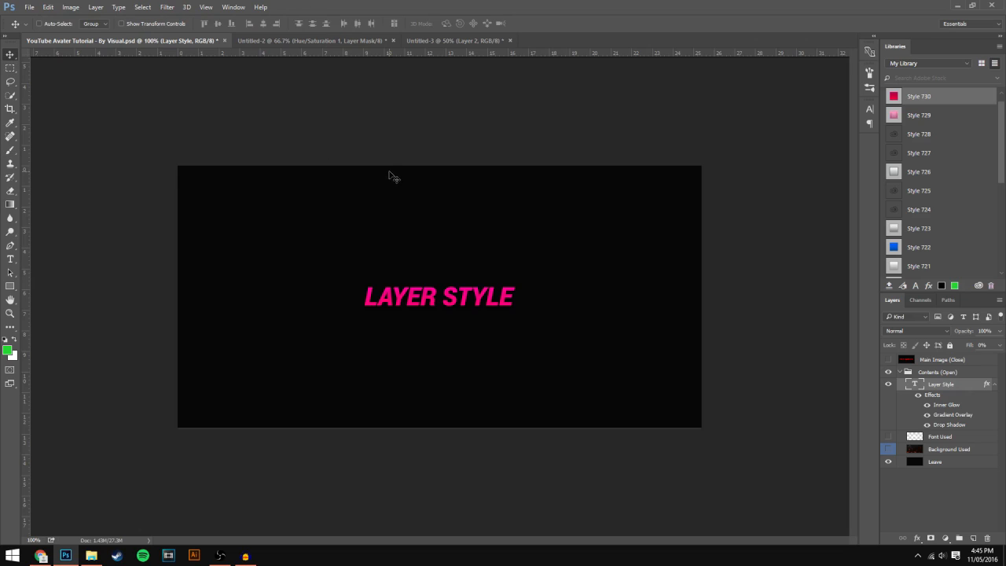
pyautogui.click(10, 259)
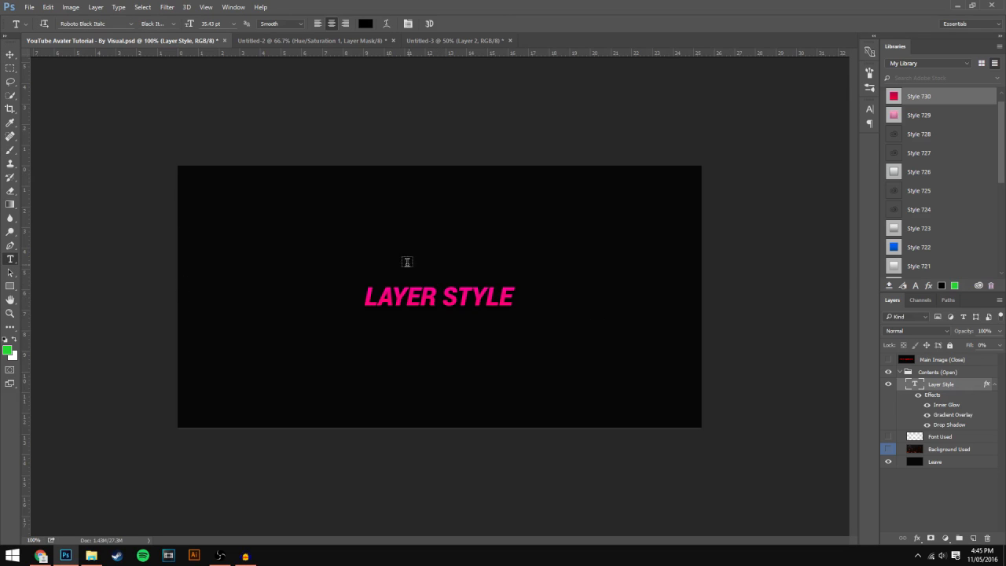
pyautogui.click(432, 40)
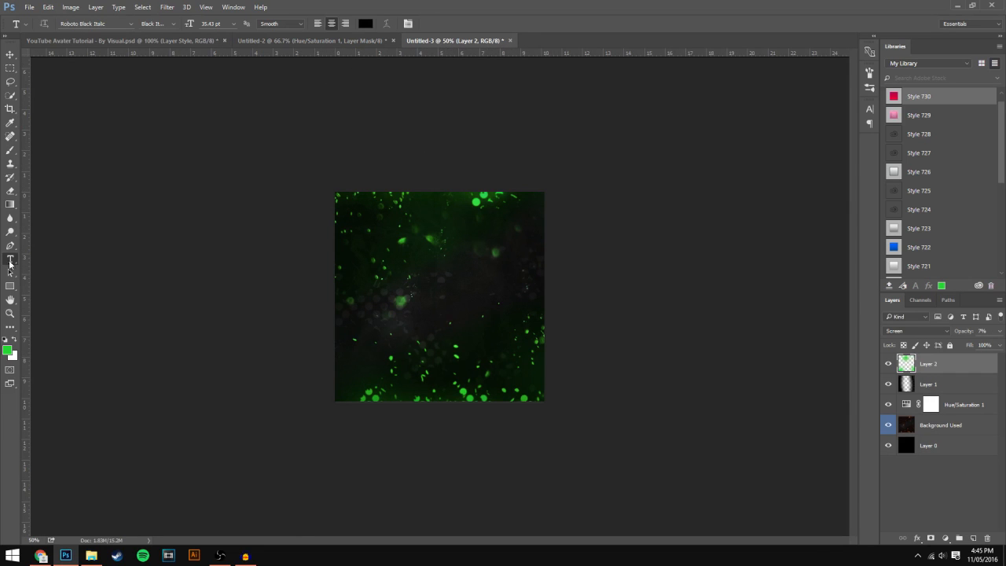
pyautogui.click(402, 297)
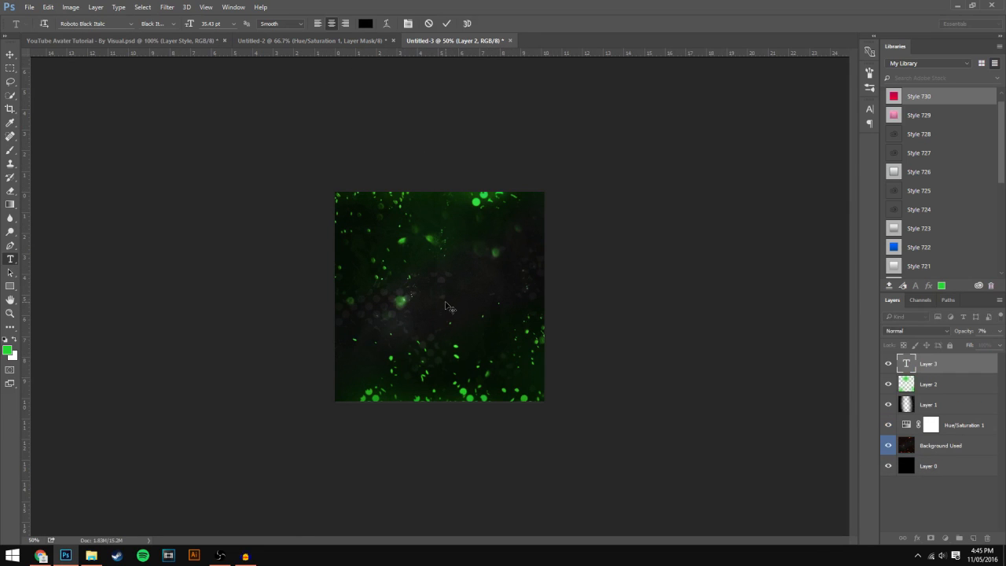
pyautogui.write('VISUAL')
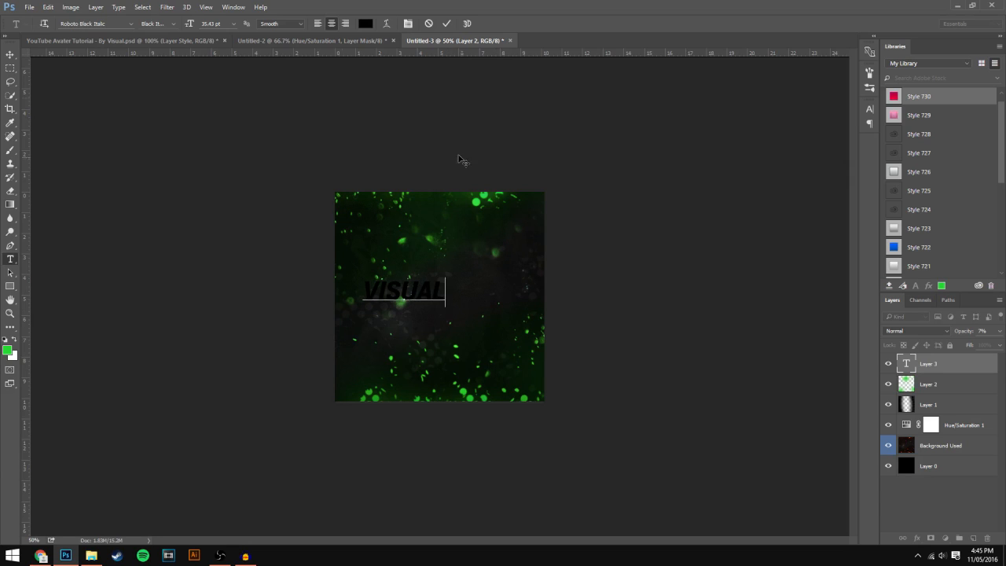
pyautogui.hotkey('ctrl', 'a')
pyautogui.click(131, 24)
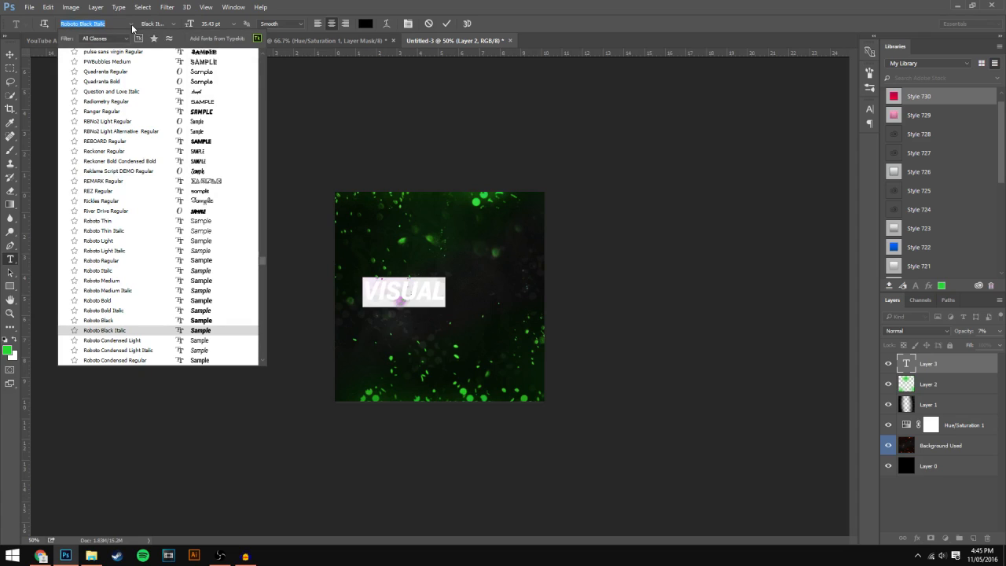
pyautogui.press('Return')
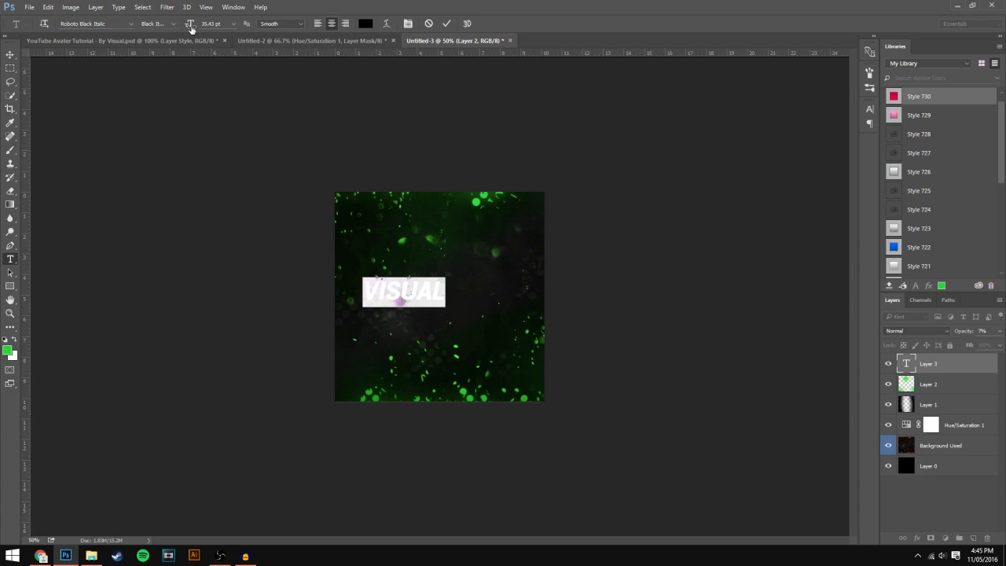
# Enlarge the VISUAL text to 66.43 pt and move it to the center of the canvas
pyautogui.moveTo(190, 26); pyautogui.dragTo(208, 29)
pyautogui.click(10, 54)
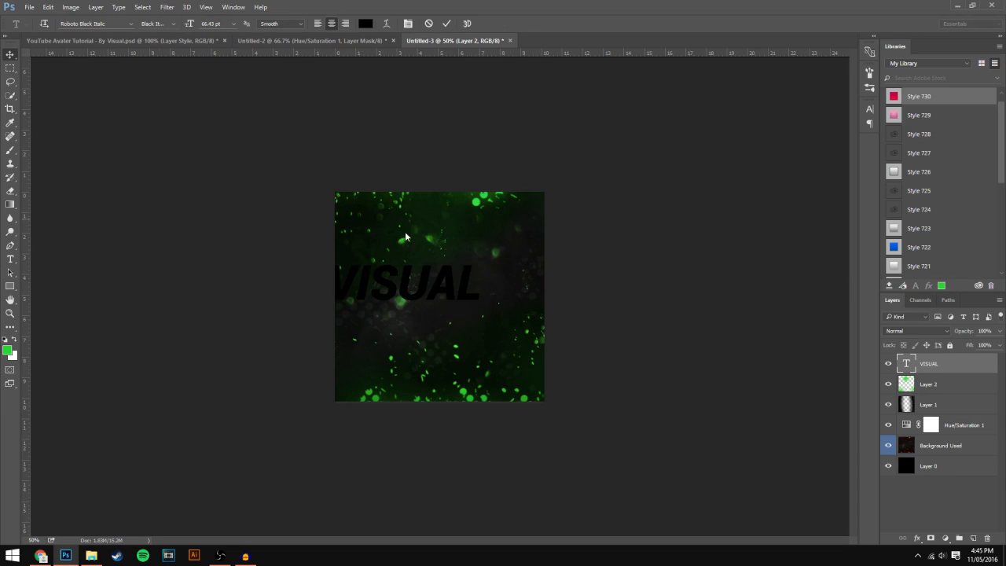
pyautogui.moveTo(429, 262); pyautogui.dragTo(465, 273)
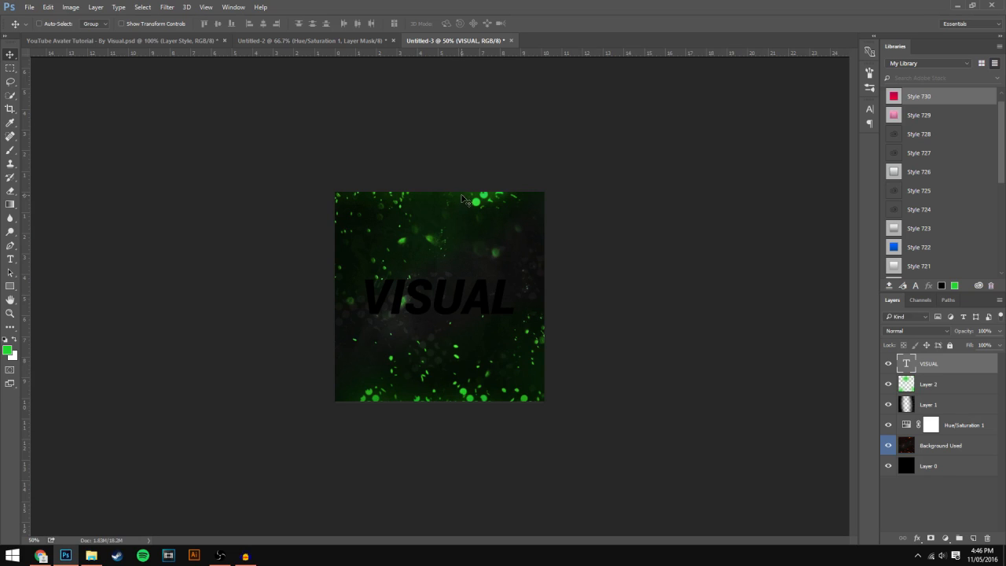
# In the tutorial file, save the Layer Style text's effects as a new style named Tutorial, including effects and blending options
pyautogui.click(146, 40)
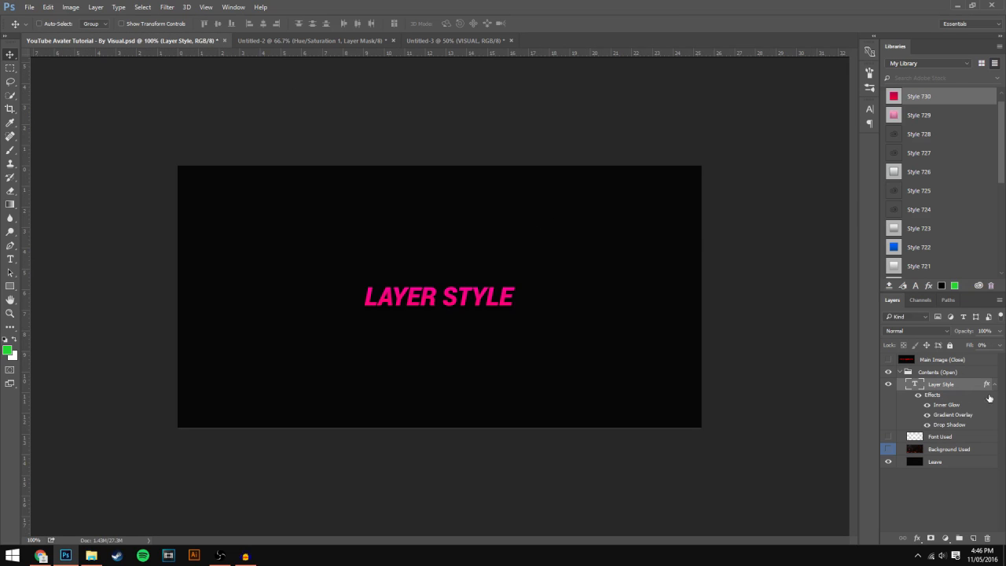
pyautogui.doubleClick(962, 383)
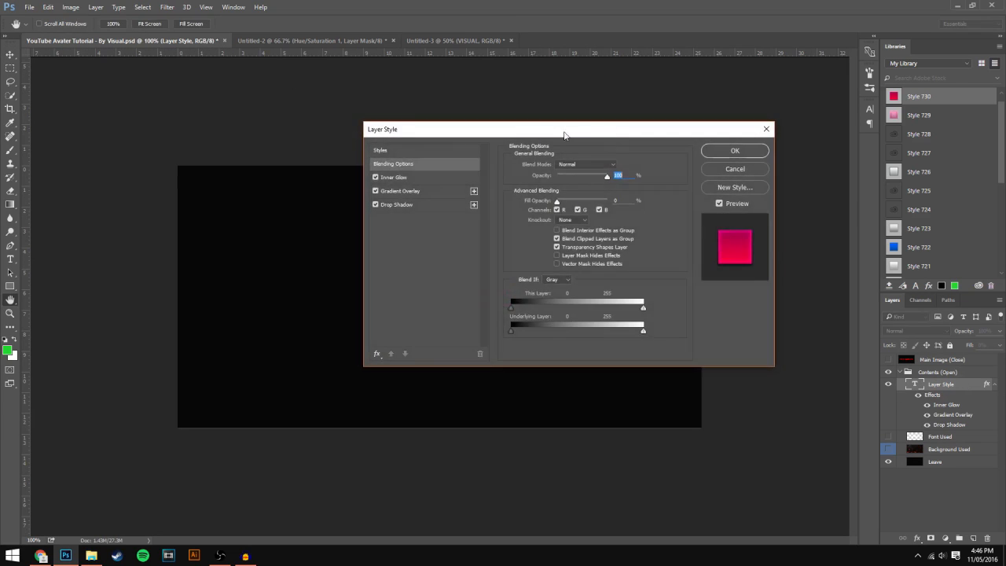
pyautogui.moveTo(492, 131); pyautogui.dragTo(462, 169)
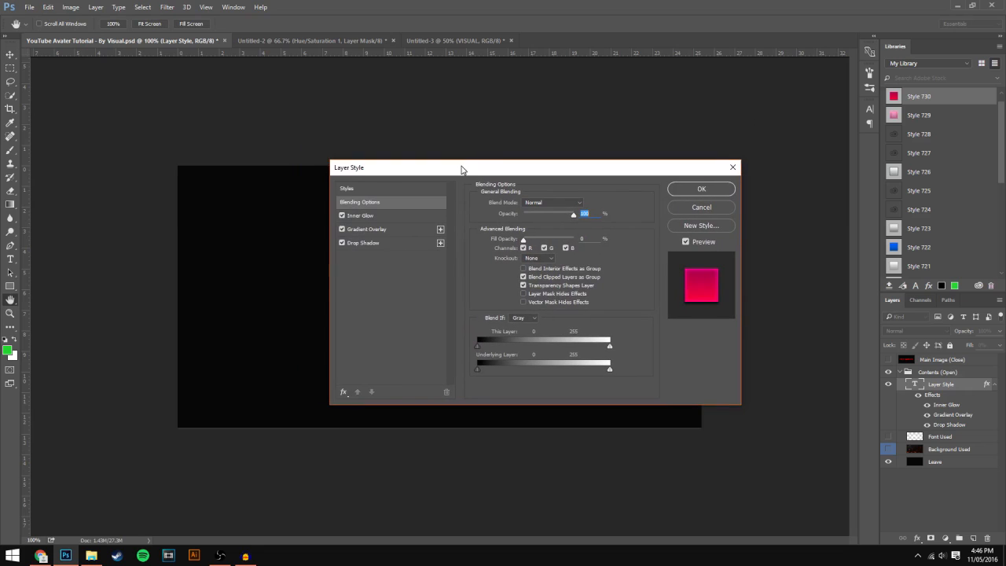
pyautogui.click(692, 228)
pyautogui.moveTo(401, 226); pyautogui.dragTo(431, 238)
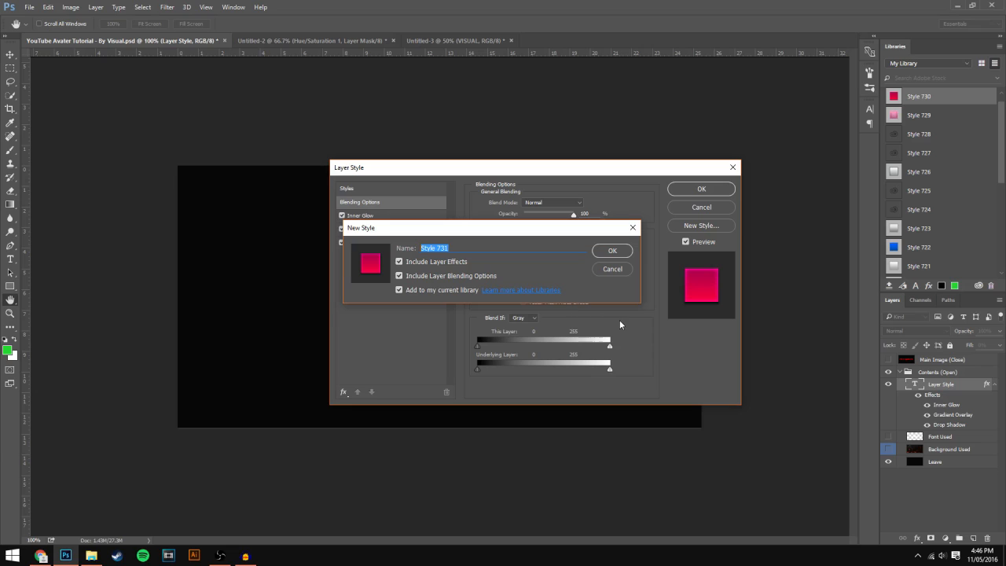
pyautogui.write('Tutorial')
pyautogui.click(606, 251)
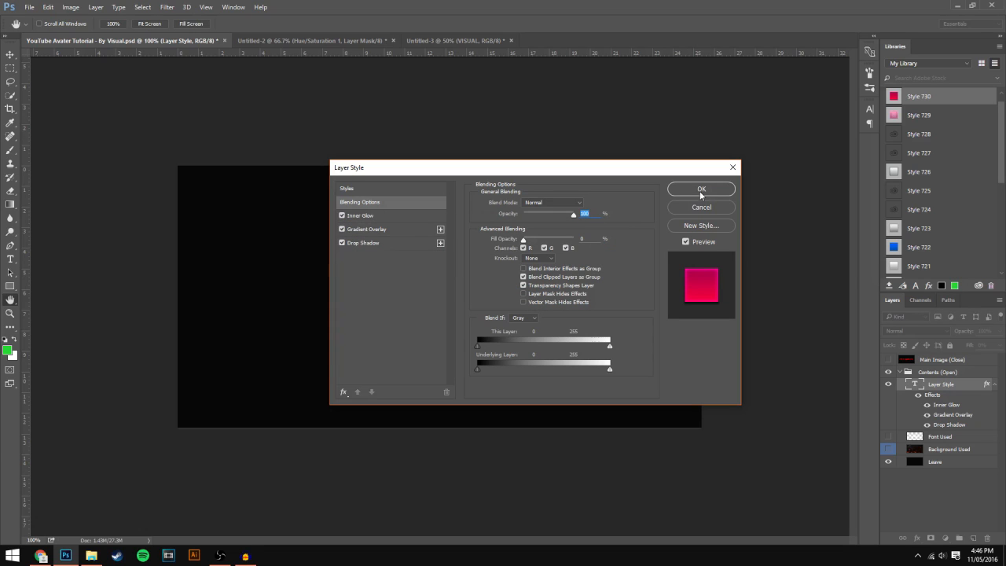
pyautogui.click(701, 193)
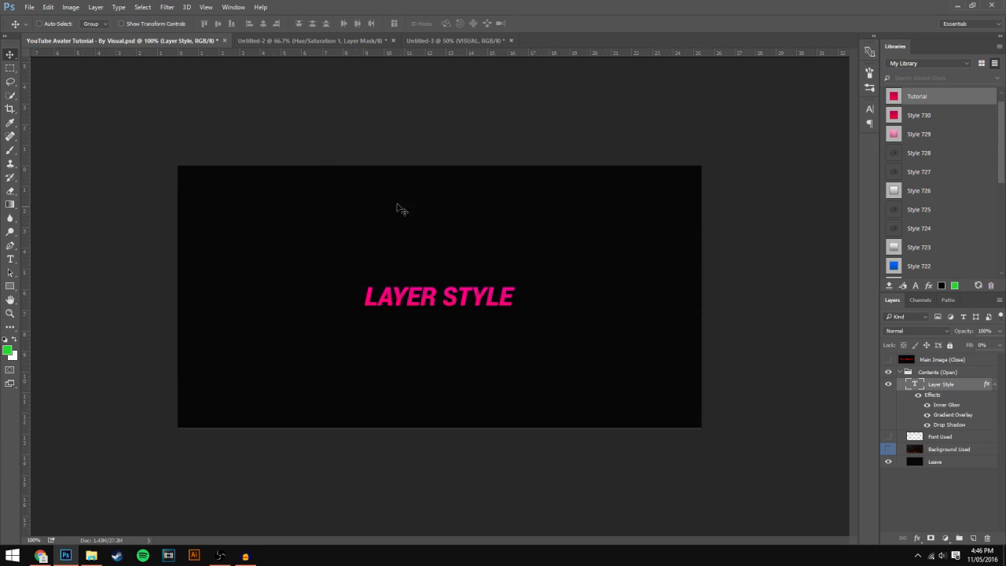
# Return to Untitled-3 and apply the saved Tutorial style to the VISUAL text layer
pyautogui.click(428, 42)
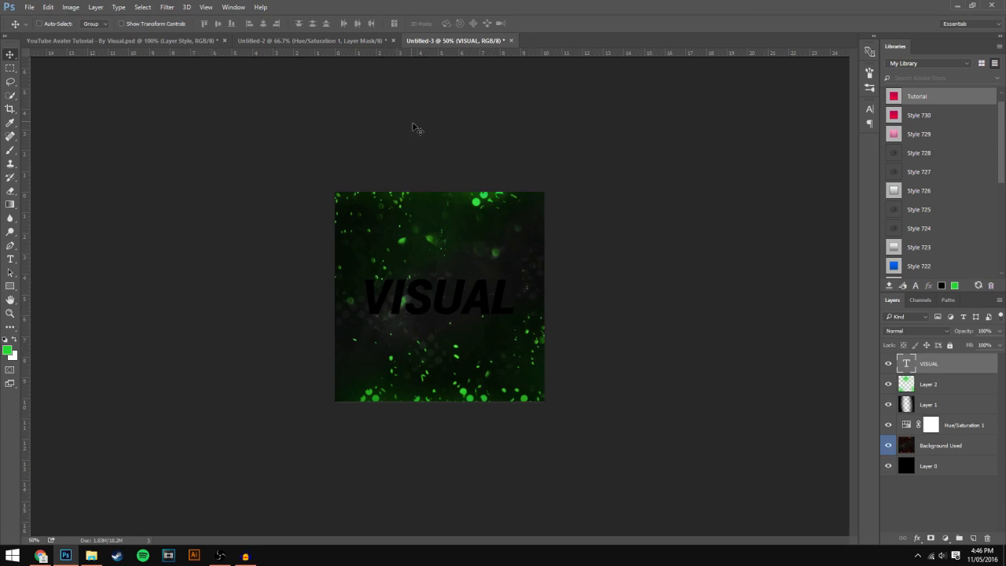
pyautogui.doubleClick(951, 364)
pyautogui.click(701, 194)
pyautogui.doubleClick(964, 368)
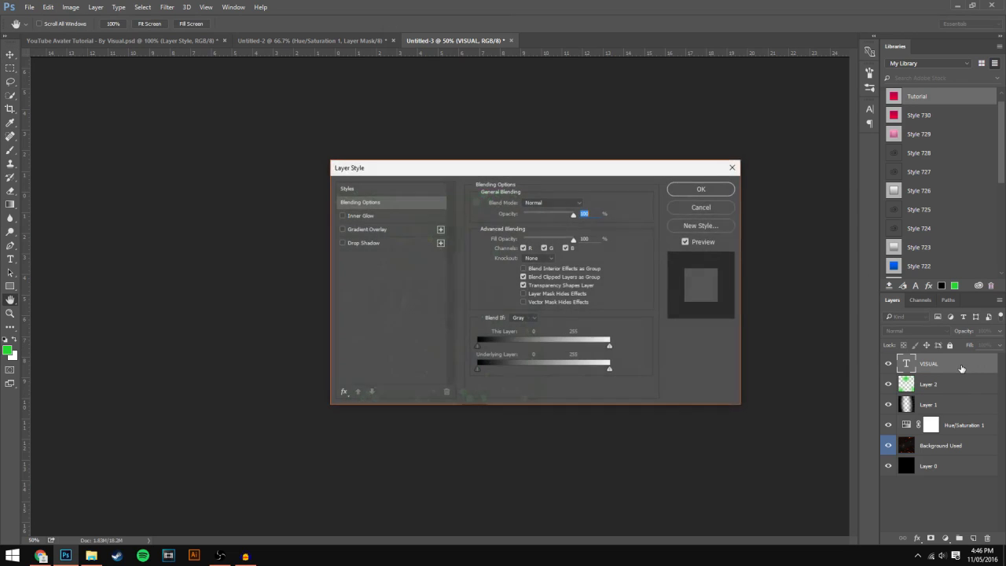
pyautogui.click(381, 192)
pyautogui.moveTo(636, 203); pyautogui.dragTo(636, 379)
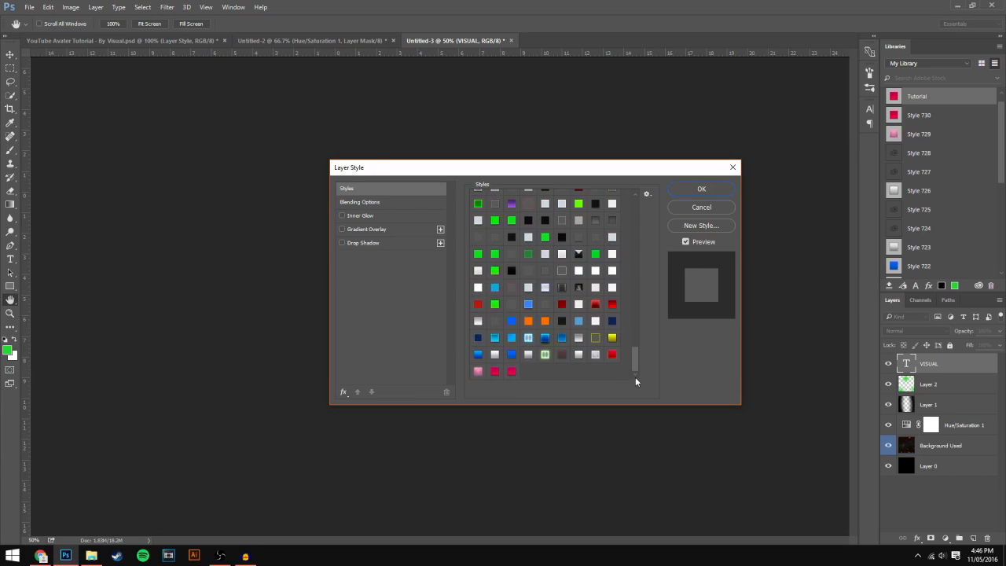
pyautogui.click(513, 374)
pyautogui.moveTo(425, 174); pyautogui.dragTo(659, 161)
# Open the VISUAL text's Gradient Overlay settings and toggle the effect off and on to compare
pyautogui.click(590, 225)
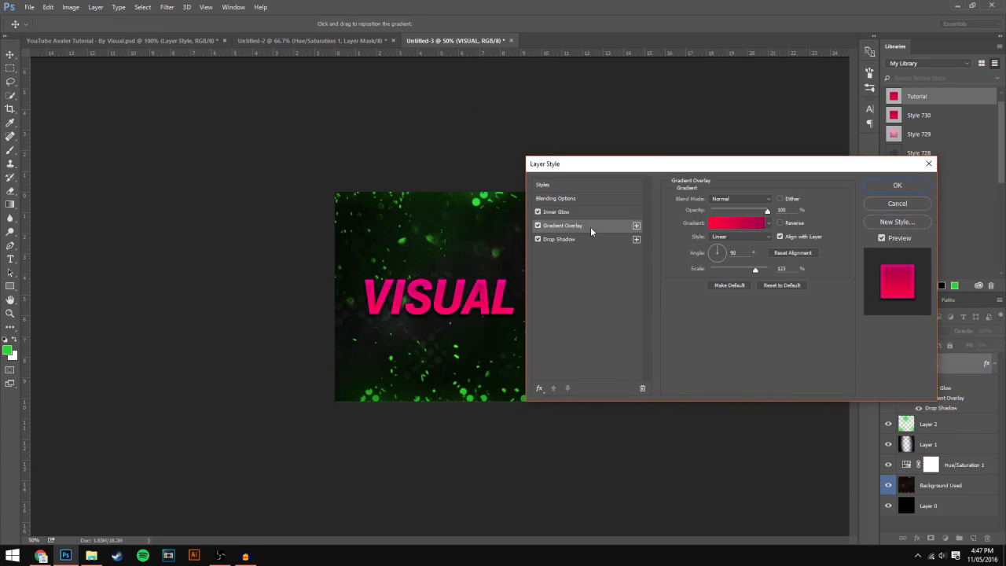
pyautogui.click(538, 225)
pyautogui.click(538, 225)
pyautogui.click(538, 225)
pyautogui.click(538, 226)
# Open the overlay's gradient for editing and set its starting color stop to bright green 00ff02
pyautogui.click(728, 227)
pyautogui.moveTo(588, 134); pyautogui.dragTo(568, 101)
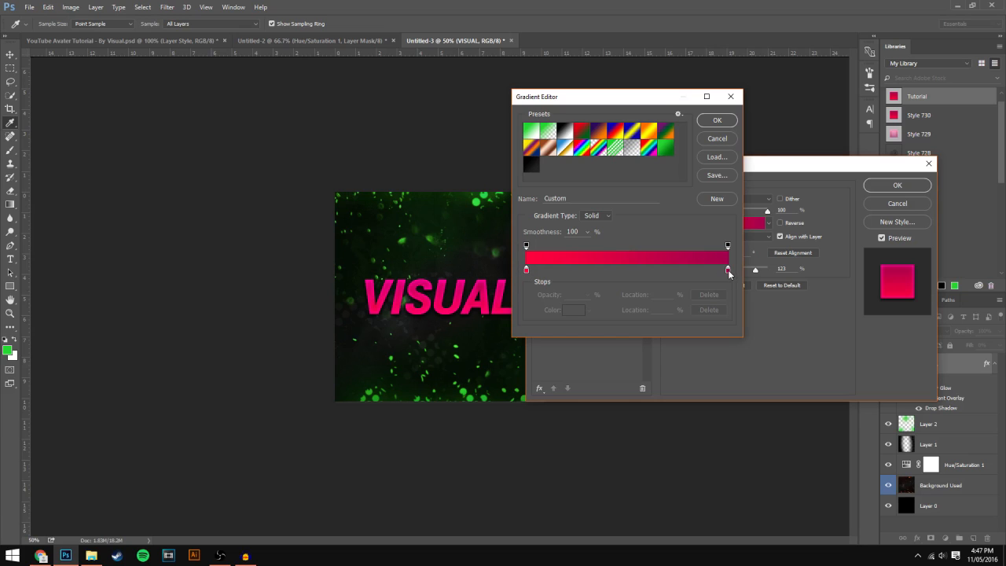
pyautogui.doubleClick(526, 269)
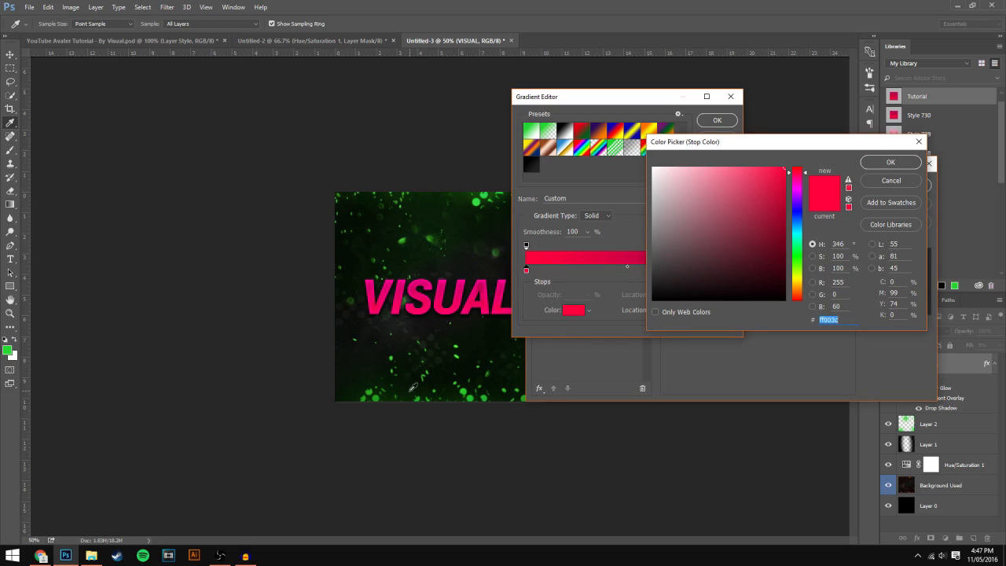
pyautogui.click(381, 396)
pyautogui.moveTo(758, 181); pyautogui.dragTo(809, 146)
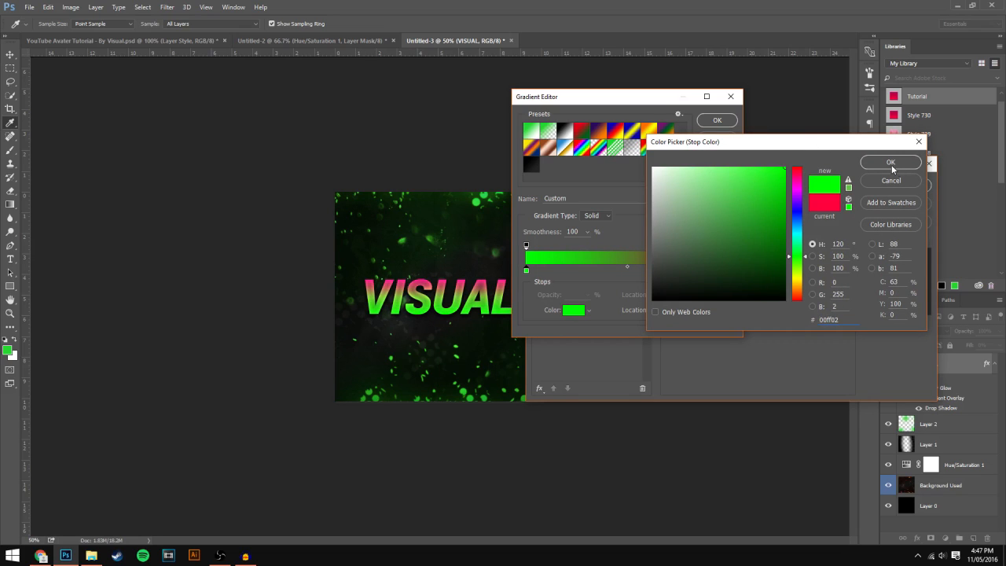
pyautogui.doubleClick(844, 320)
pyautogui.click(891, 163)
# Set the gradient's ending color stop to dark green 0a4700 and accept the edited gradient
pyautogui.doubleClick(728, 269)
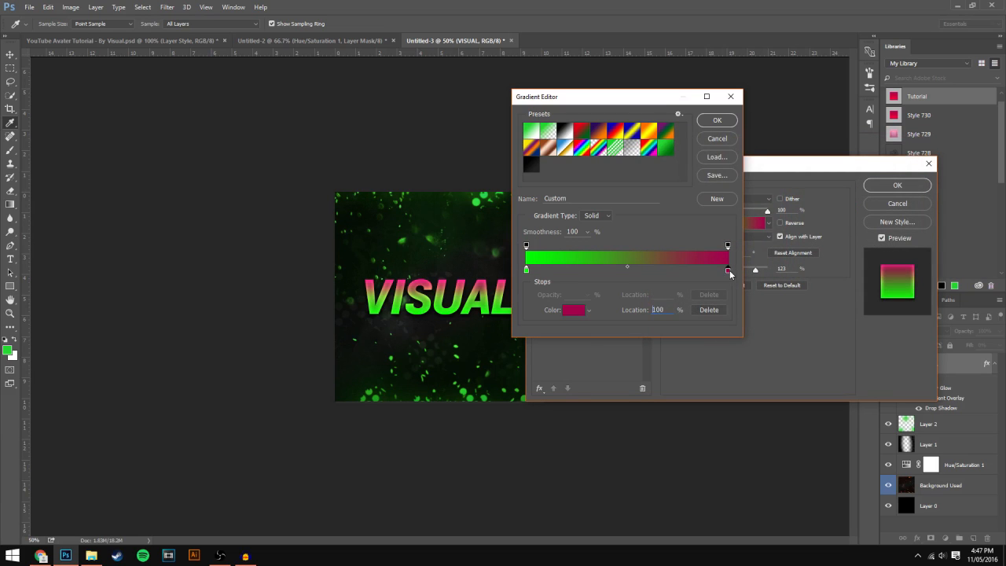
pyautogui.write('000000')
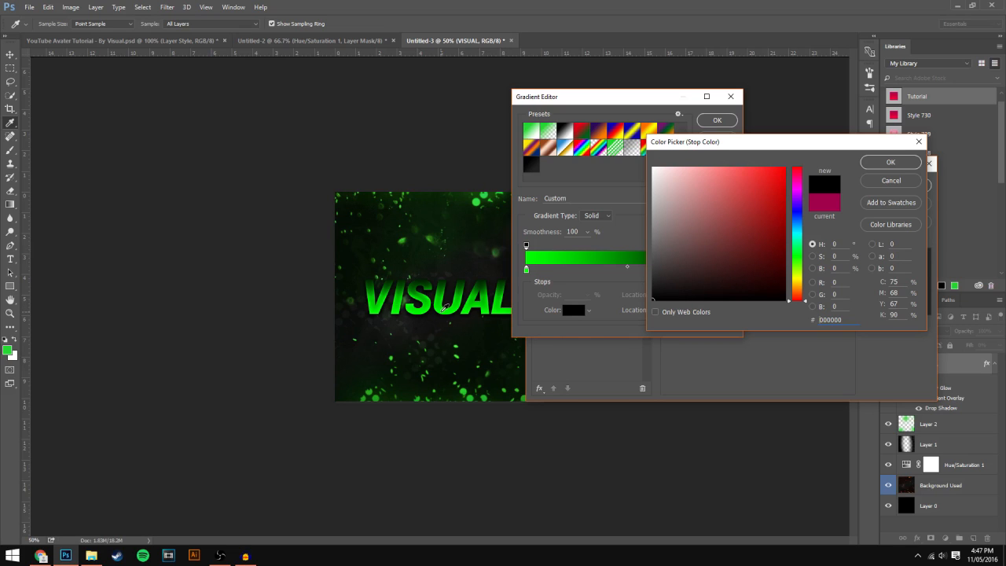
pyautogui.moveTo(707, 141); pyautogui.dragTo(775, 160)
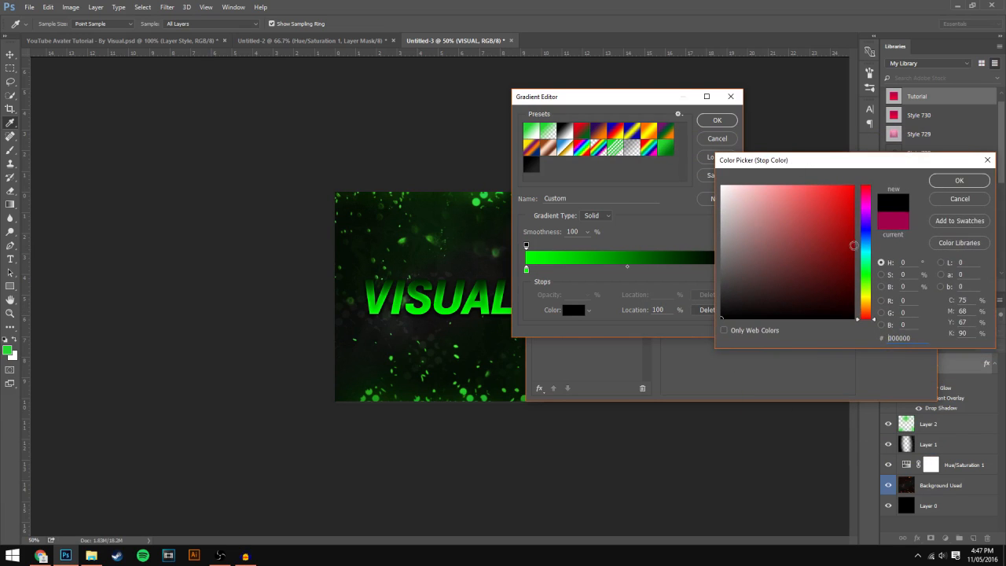
pyautogui.moveTo(865, 225); pyautogui.dragTo(863, 255)
pyautogui.click(808, 232)
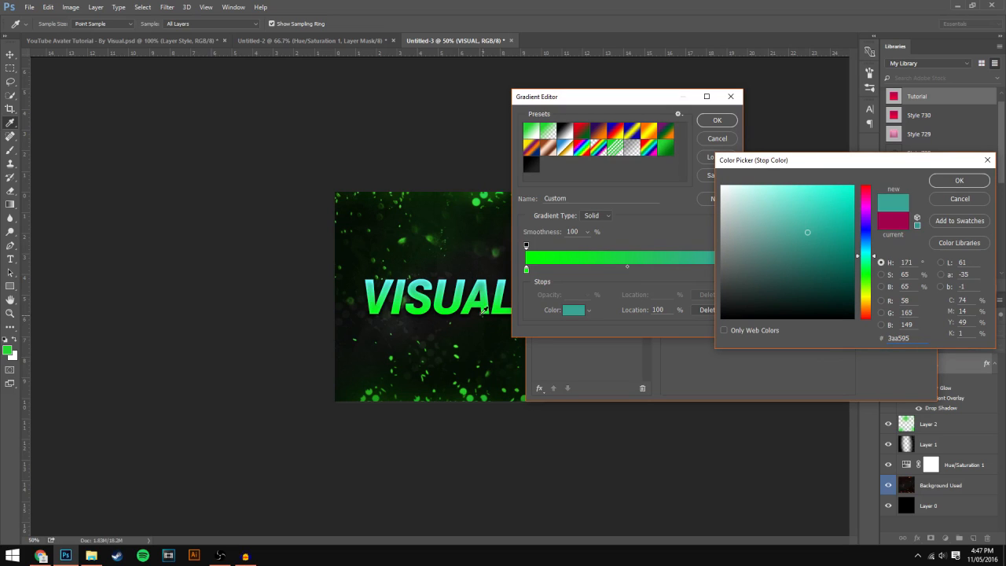
pyautogui.click(450, 308)
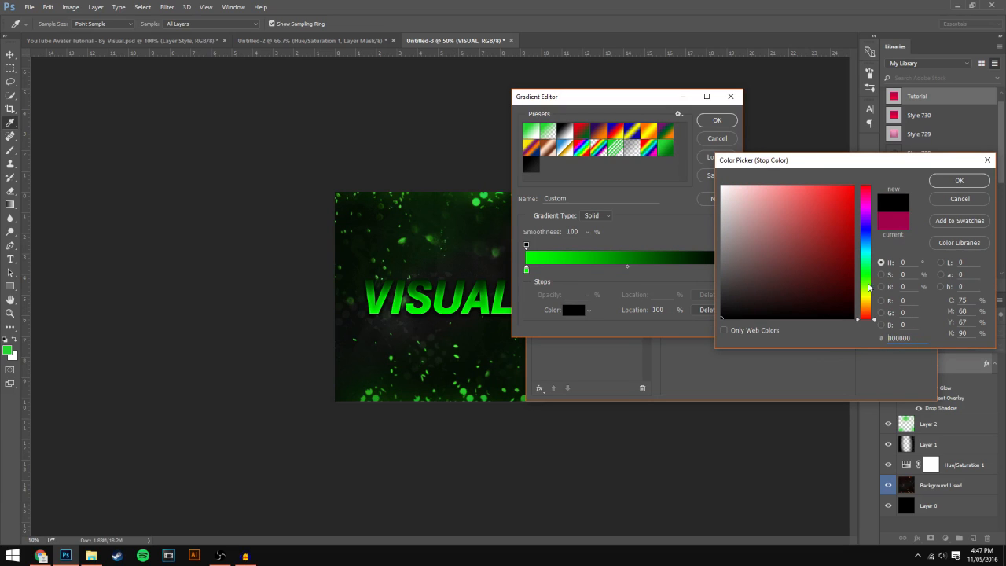
pyautogui.moveTo(869, 287)
pyautogui.mouseDown()
pyautogui.moveTo(869, 299)
pyautogui.moveTo(870, 281)
pyautogui.mouseUp()
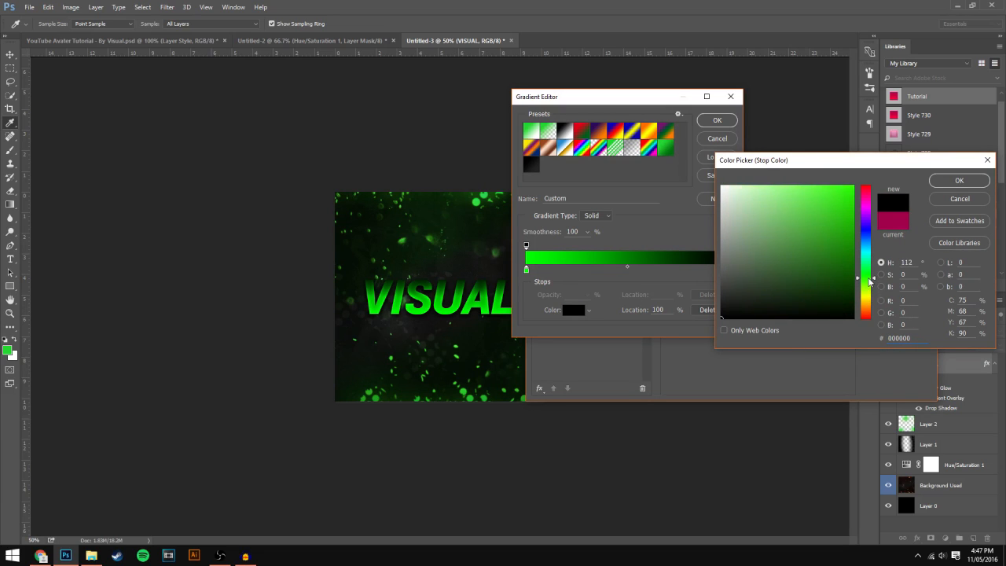
pyautogui.click(853, 230)
pyautogui.moveTo(852, 230)
pyautogui.mouseDown()
pyautogui.moveTo(853, 288)
pyautogui.moveTo(882, 291)
pyautogui.moveTo(846, 276)
pyautogui.moveTo(854, 280)
pyautogui.mouseUp()
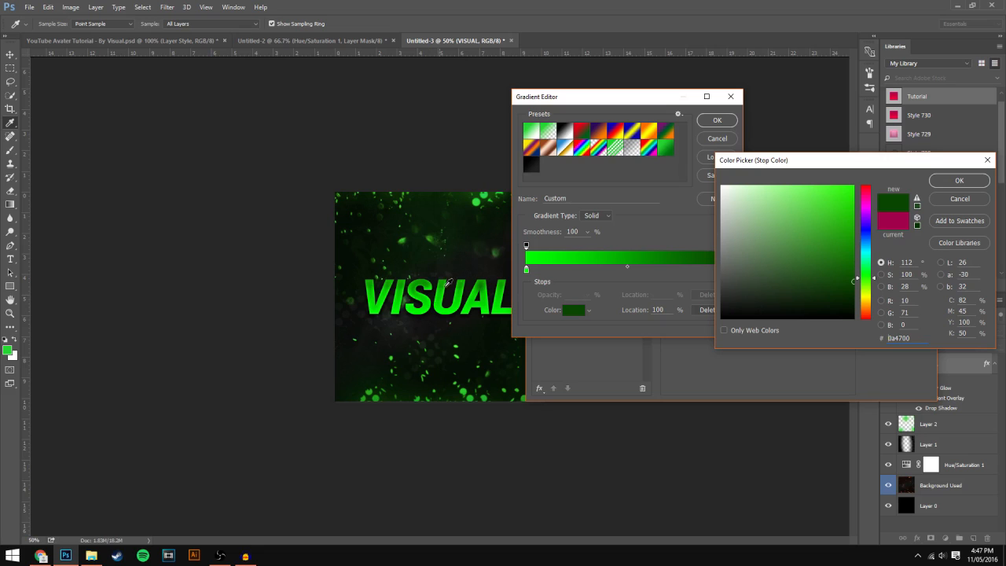
pyautogui.click(959, 180)
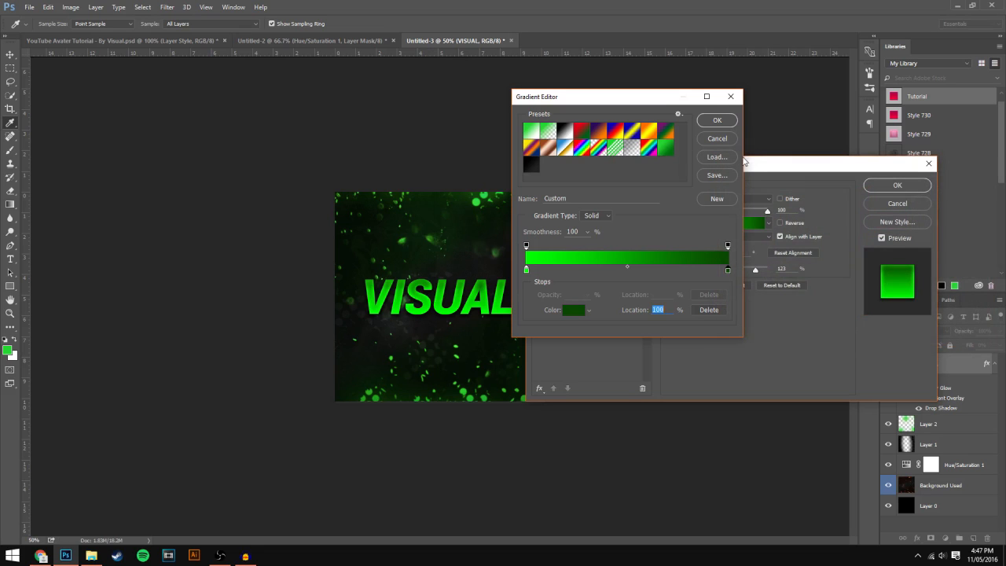
pyautogui.click(717, 120)
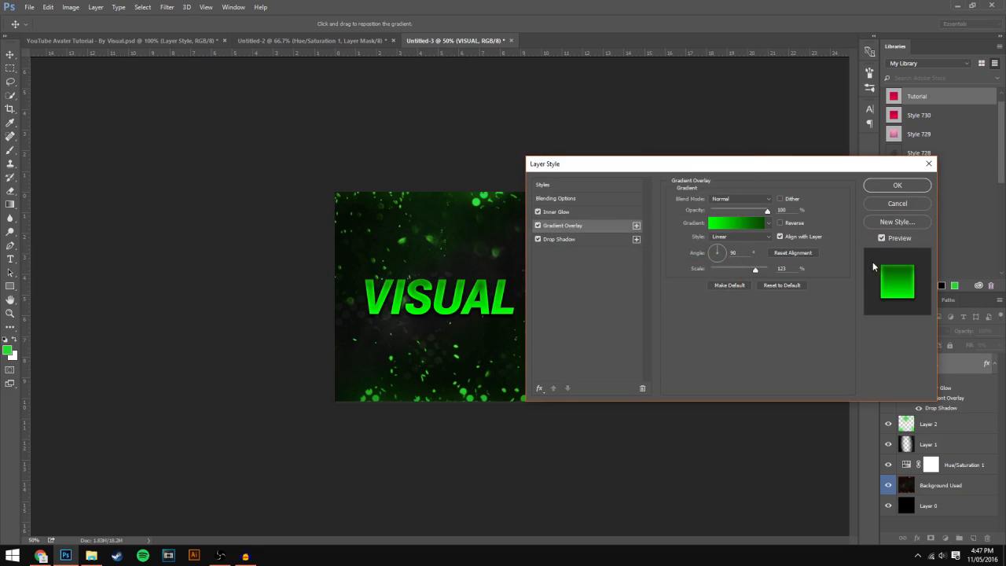
# Review the Inner Glow and Gradient Overlay settings, and apply the layer style to the VISUAL text
pyautogui.click(558, 211)
pyautogui.click(563, 226)
pyautogui.click(892, 186)
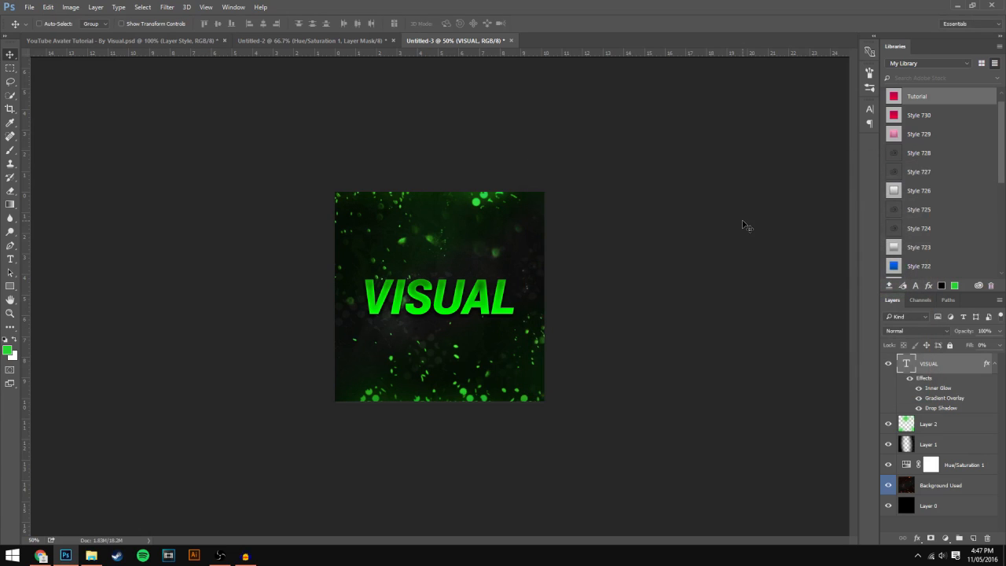
pyautogui.click(947, 539)
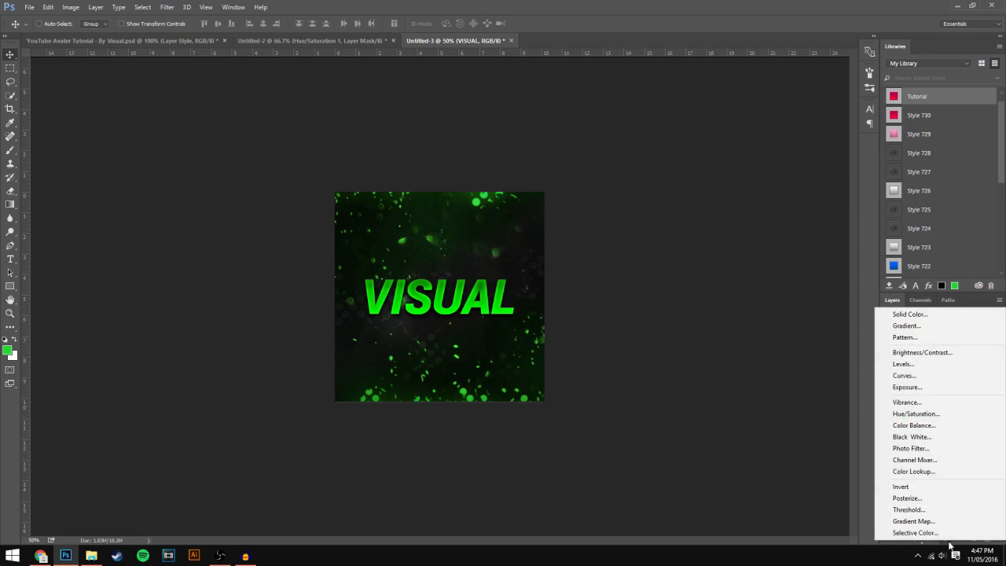
pyautogui.click(947, 539)
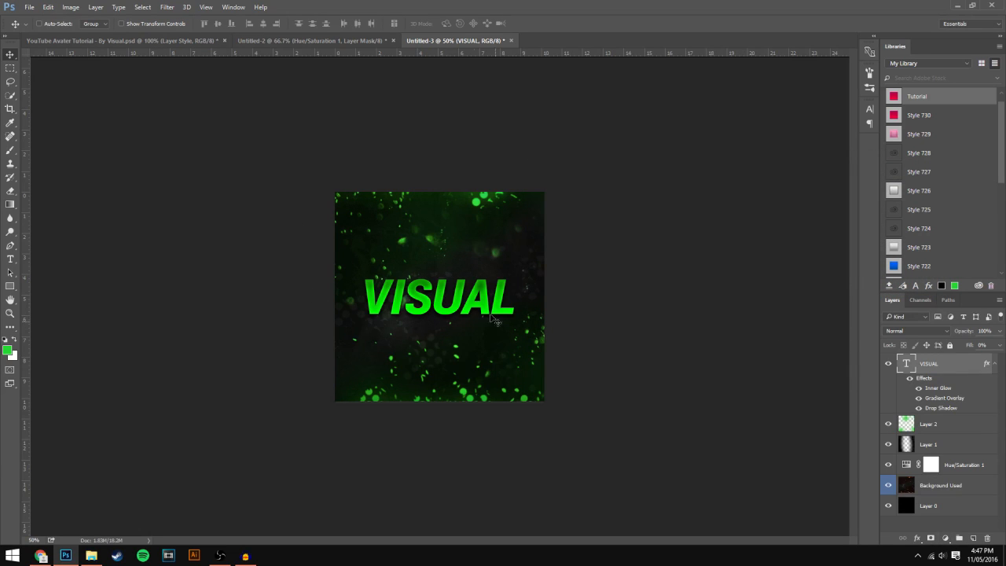
pyautogui.click(959, 427)
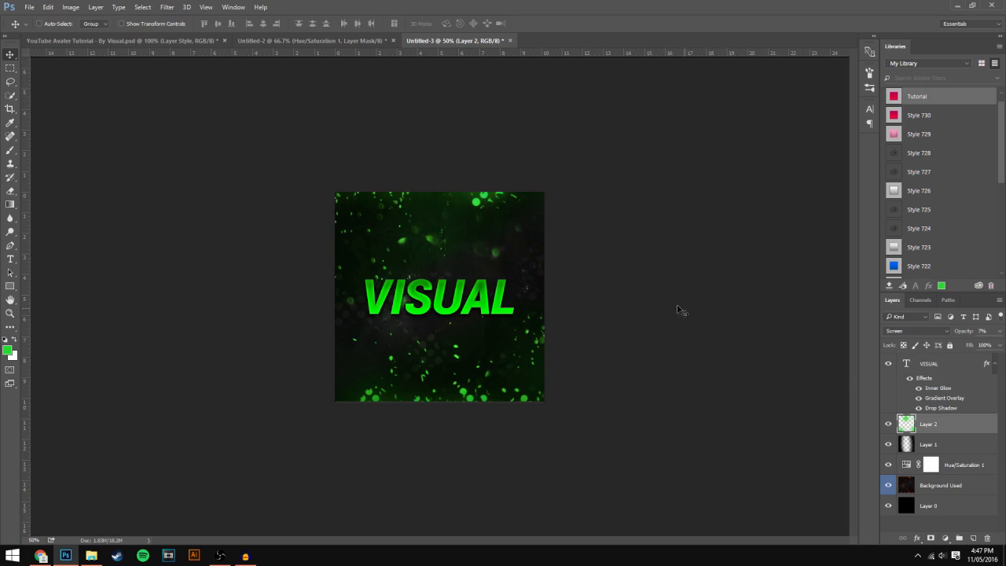
pyautogui.click(954, 377)
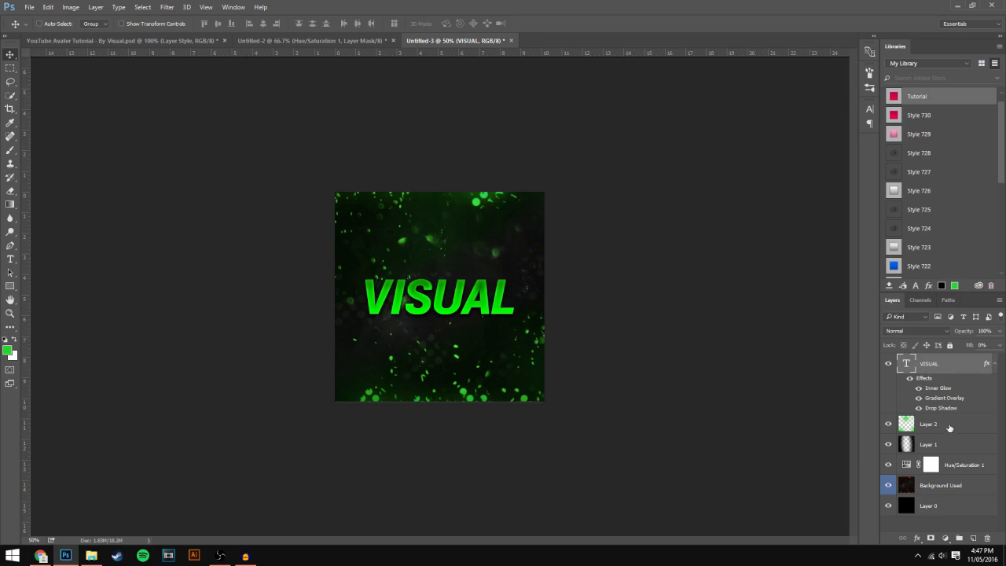
# Add a new layer above Layer 2 and set up the Brush tool with a 200 px size
pyautogui.click(948, 426)
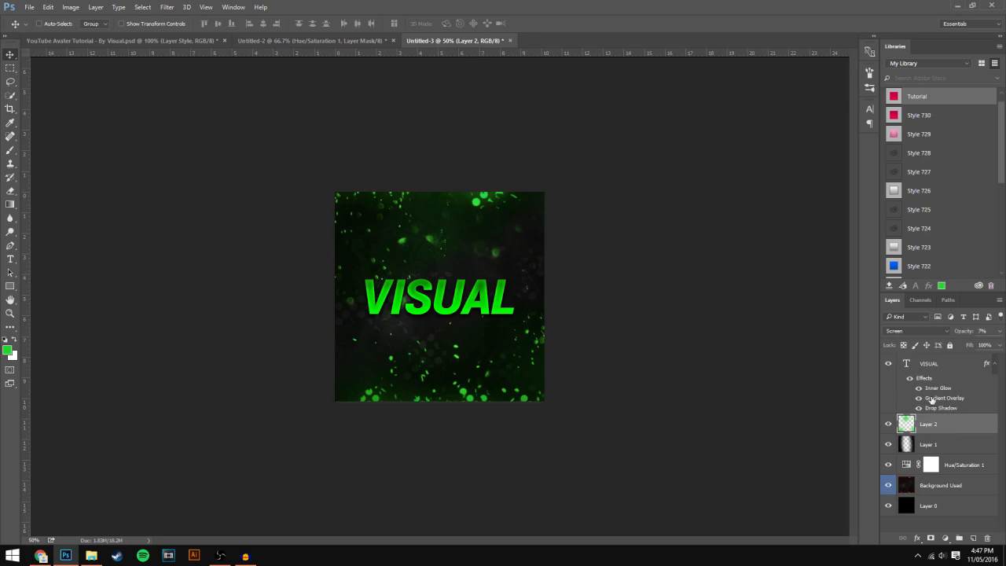
pyautogui.click(973, 540)
pyautogui.click(11, 151)
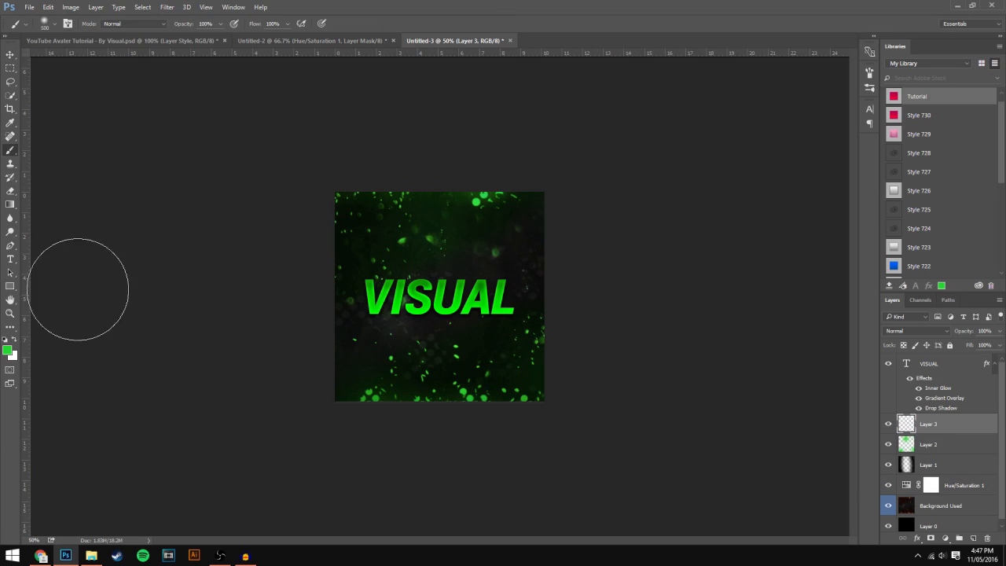
pyautogui.click(56, 29)
pyautogui.click(123, 43)
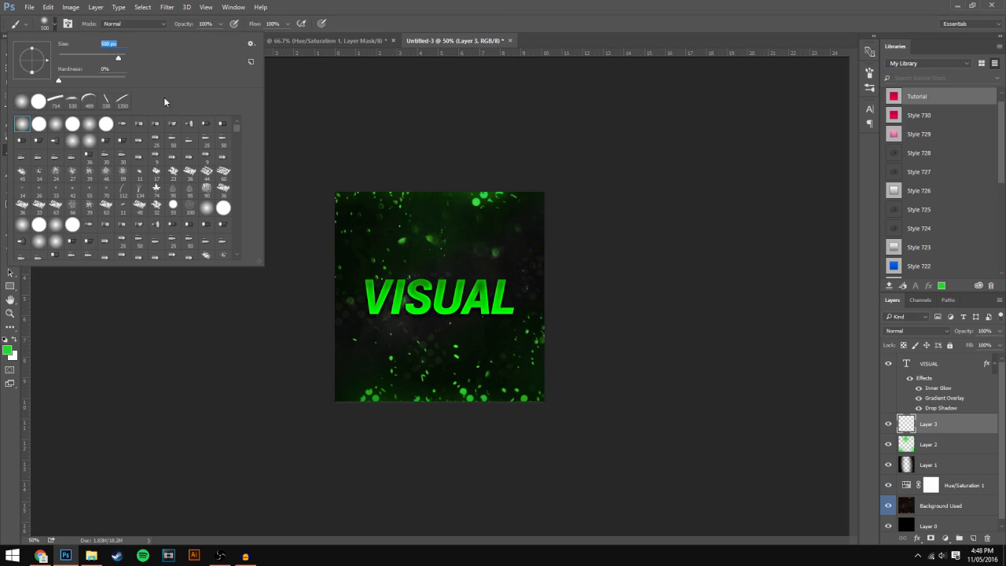
pyautogui.write('200')
pyautogui.press('Return')
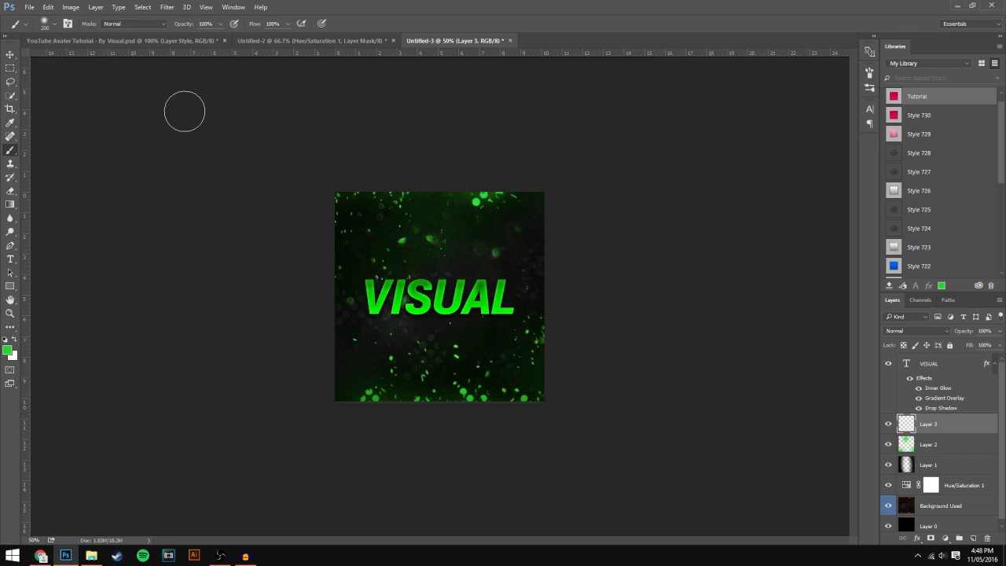
# Set the foreground color to black (000000) and paint a horizontal band across the canvas behind the VISUAL text
pyautogui.click(15, 340)
pyautogui.click(7, 350)
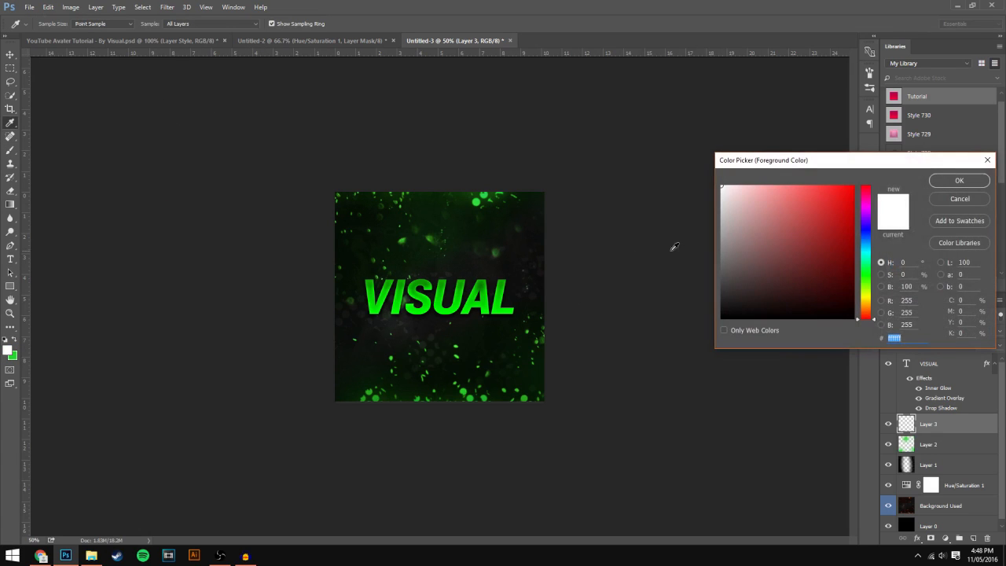
pyautogui.write('000000')
pyautogui.press('Return')
pyautogui.moveTo(330, 280)
pyautogui.mouseDown()
pyautogui.moveTo(528, 296)
pyautogui.moveTo(449, 310)
pyautogui.moveTo(280, 298)
pyautogui.mouseUp()
# Lower Layer 3's opacity to 20%, toggling the layer's visibility to compare the effect
pyautogui.moveTo(998, 331); pyautogui.dragTo(958, 346)
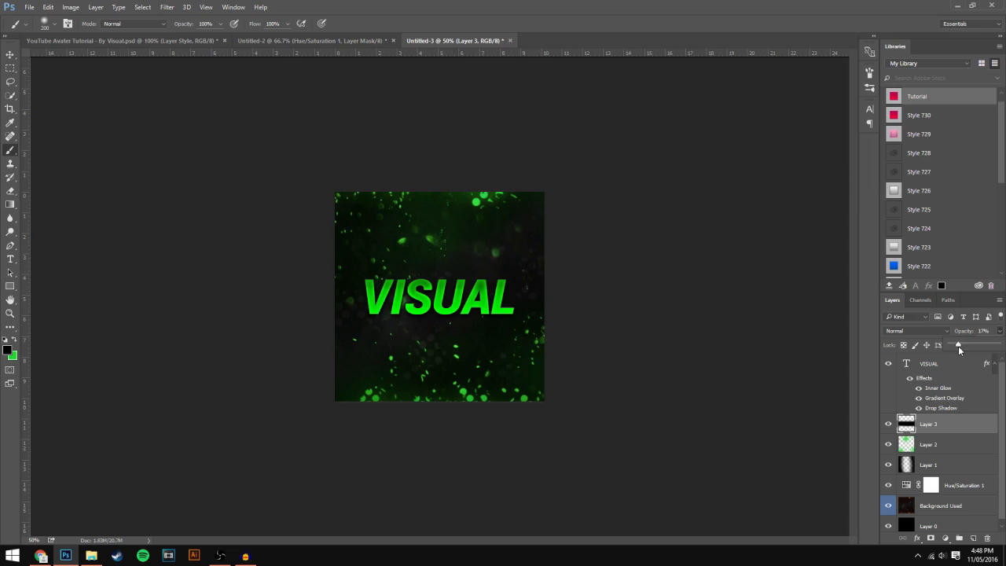
pyautogui.click(889, 428)
pyautogui.click(889, 427)
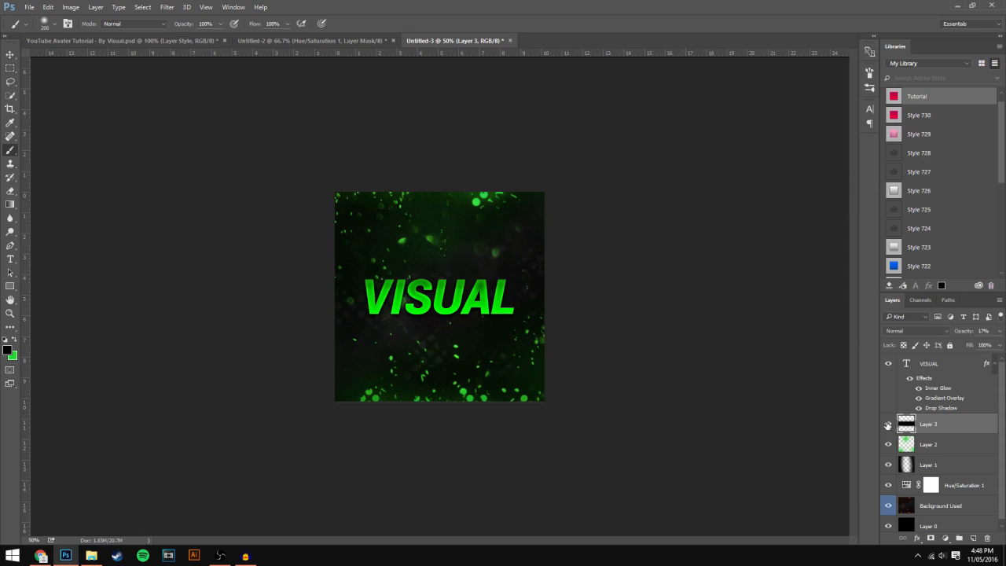
pyautogui.click(997, 331)
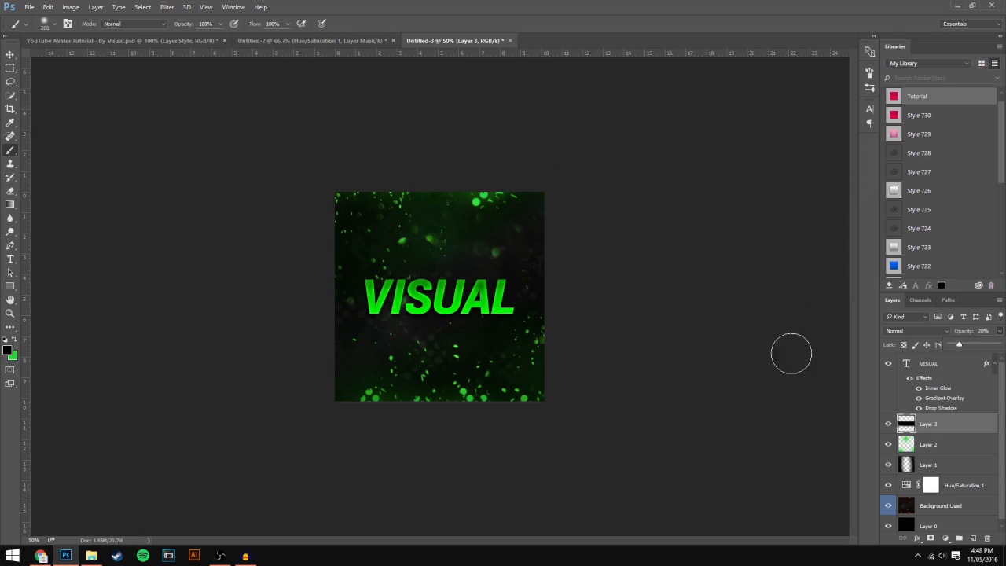
# Select the VISUAL text layer as the active layer
pyautogui.click(960, 377)
pyautogui.click(960, 377)
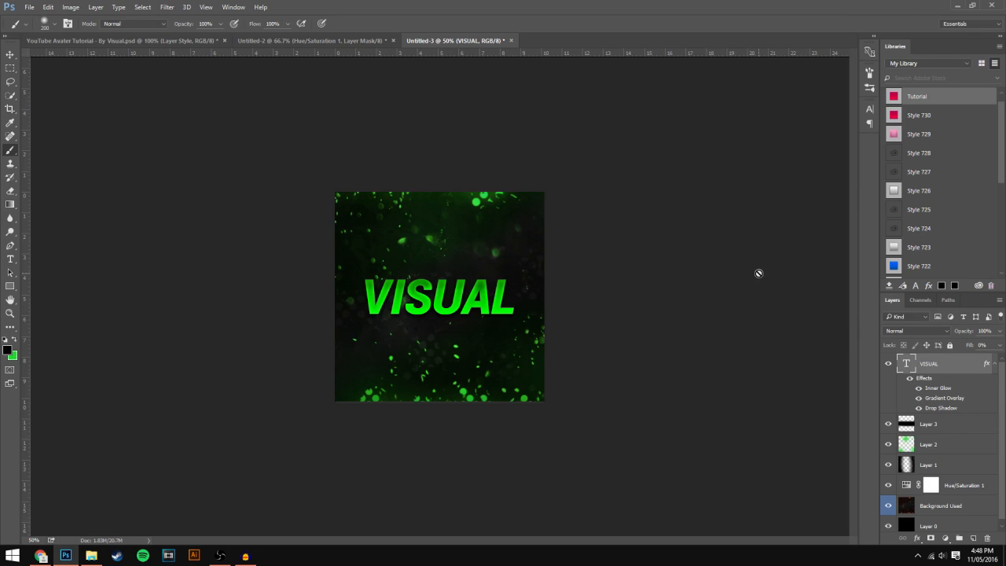
pyautogui.scroll(-1, 950, 383)
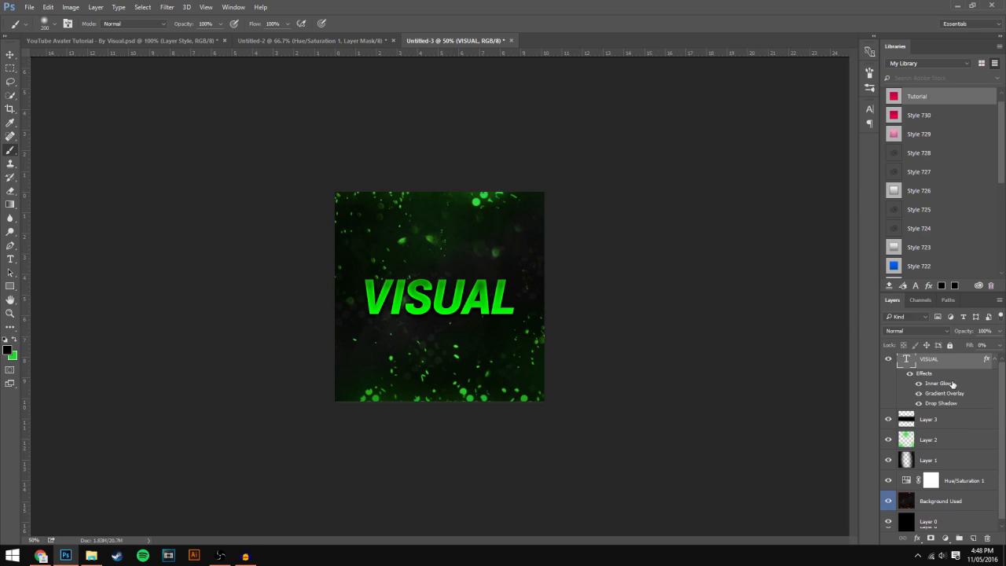
# In the Untitled-2 reference document, reveal Group 1's layers and check Layer 3's settings, then return to Untitled-3
pyautogui.click(274, 41)
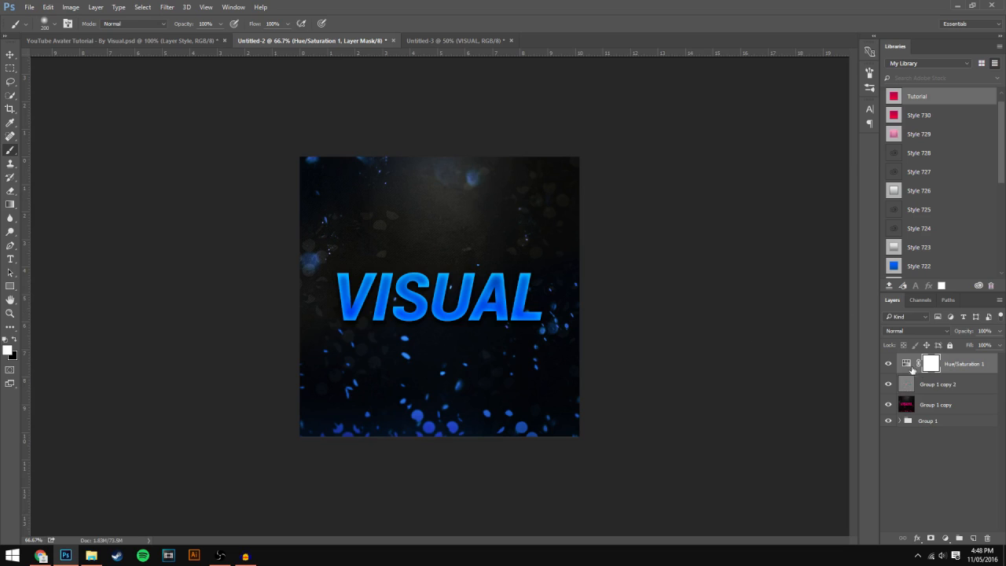
pyautogui.click(887, 384)
pyautogui.click(900, 422)
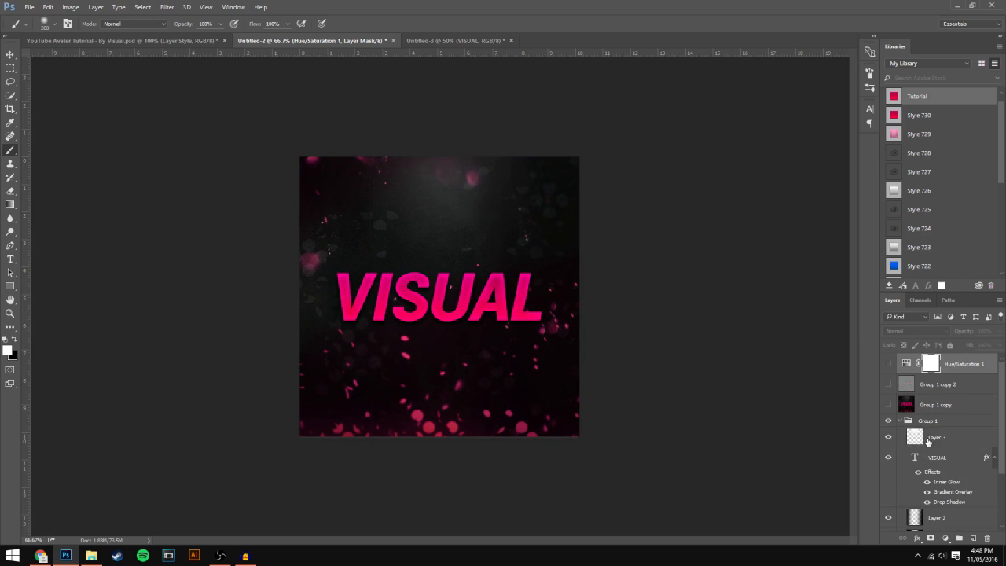
pyautogui.scroll(-2, 951, 416)
pyautogui.click(957, 421)
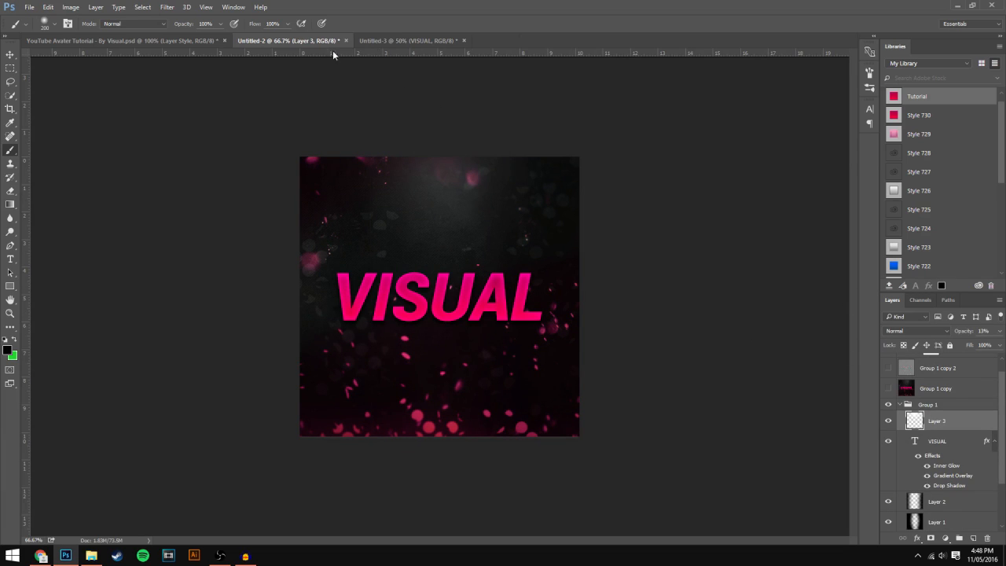
pyautogui.click(374, 40)
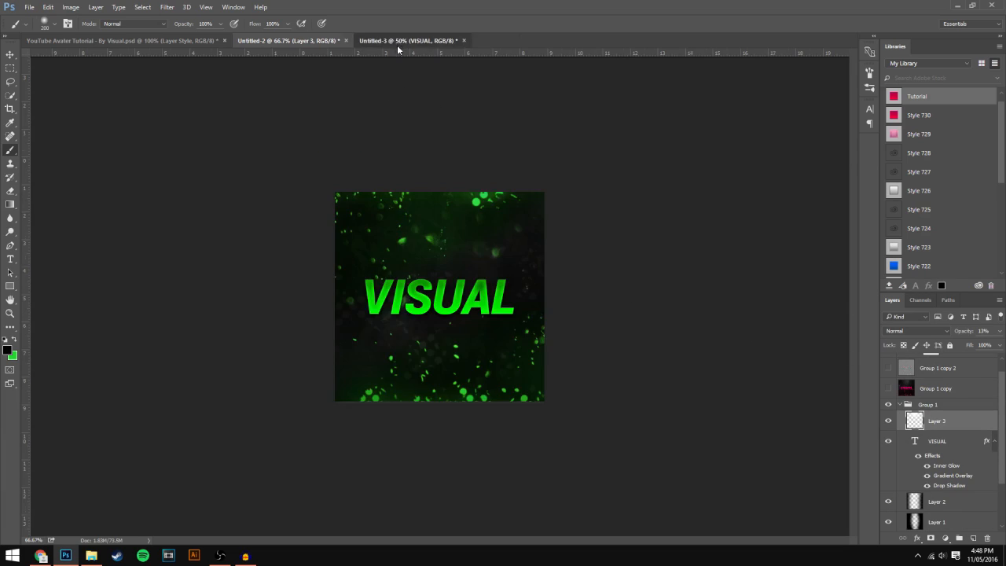
# Add a new layer above the VISUAL text and set up a 700 px brush with a white (ffffff) foreground color
pyautogui.click(973, 538)
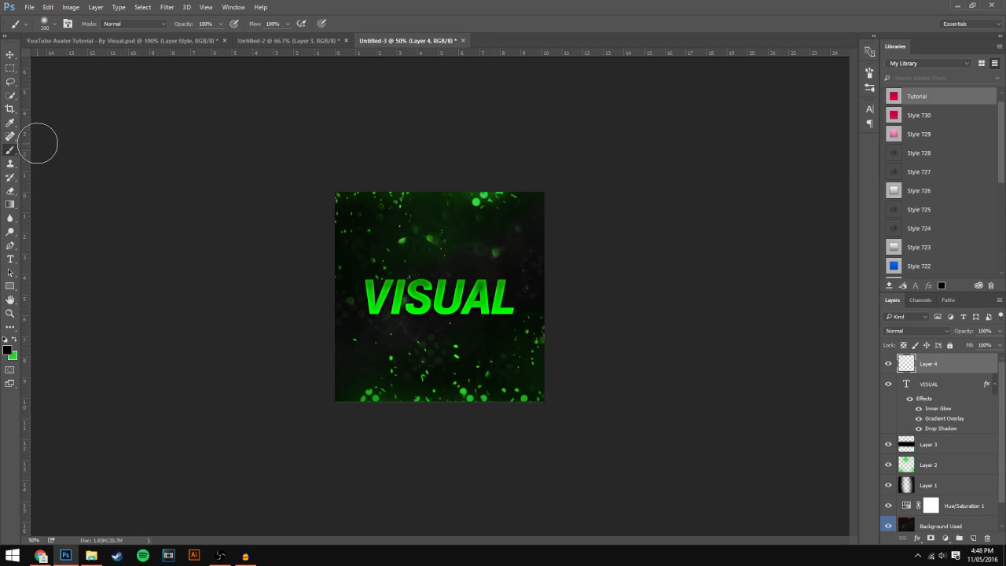
pyautogui.click(55, 23)
pyautogui.doubleClick(110, 44)
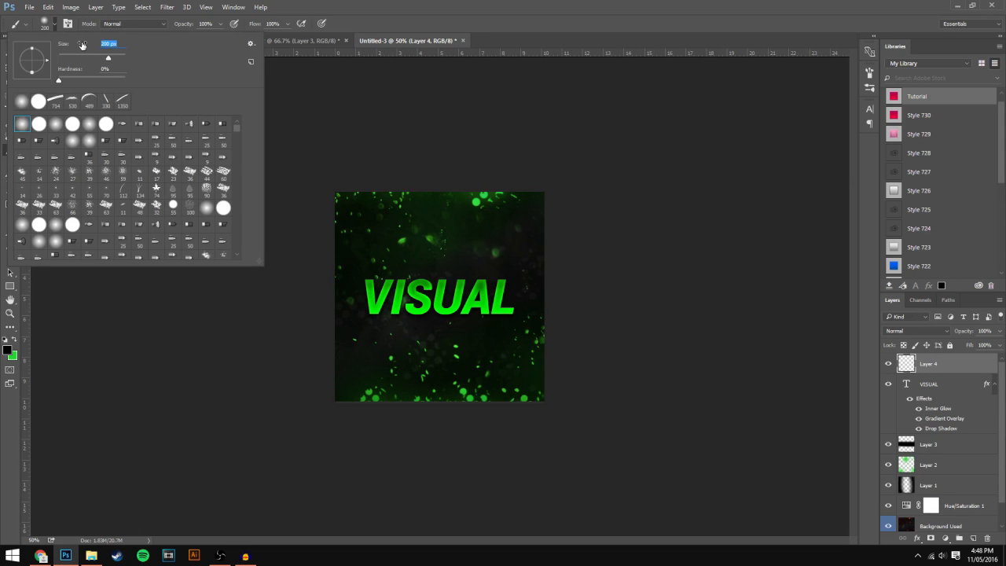
pyautogui.write('700')
pyautogui.press('Return')
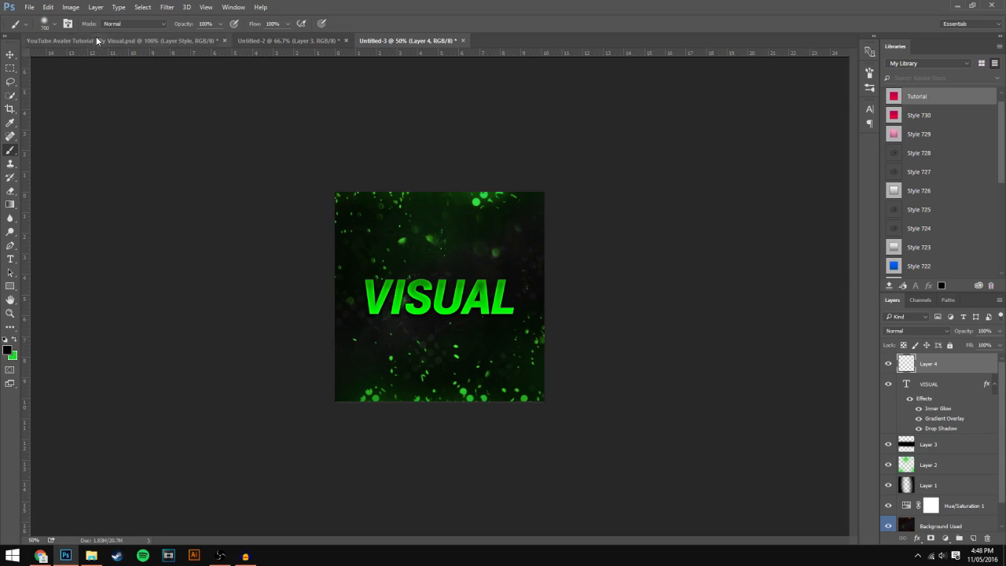
pyautogui.click(52, 24)
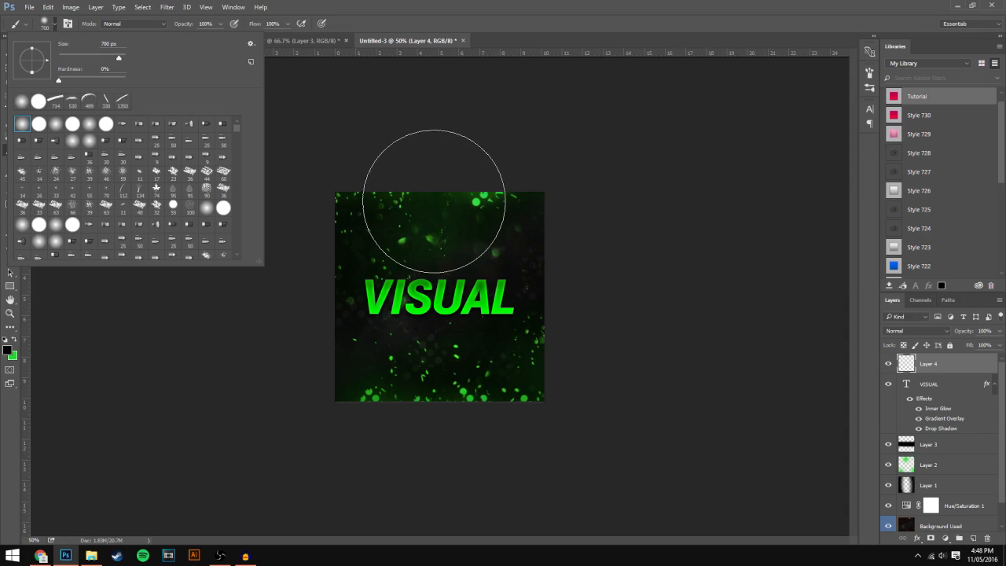
pyautogui.click(57, 26)
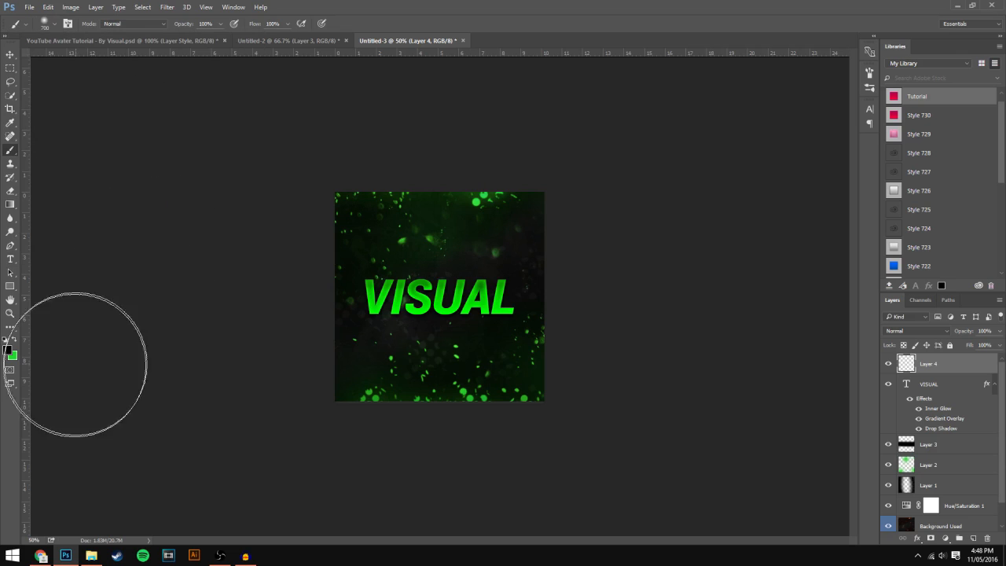
pyautogui.click(8, 349)
pyautogui.write('ffffff')
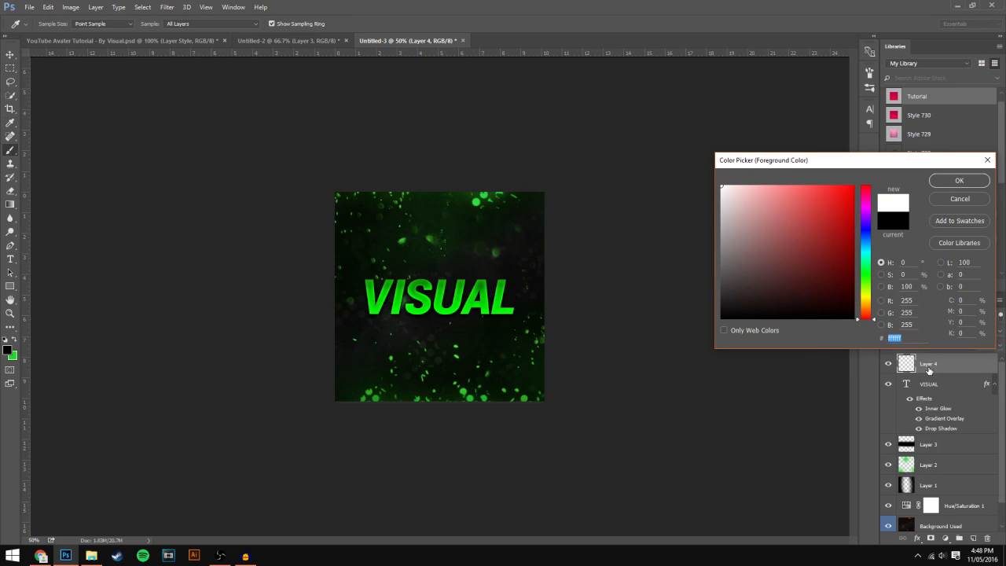
pyautogui.press('Return')
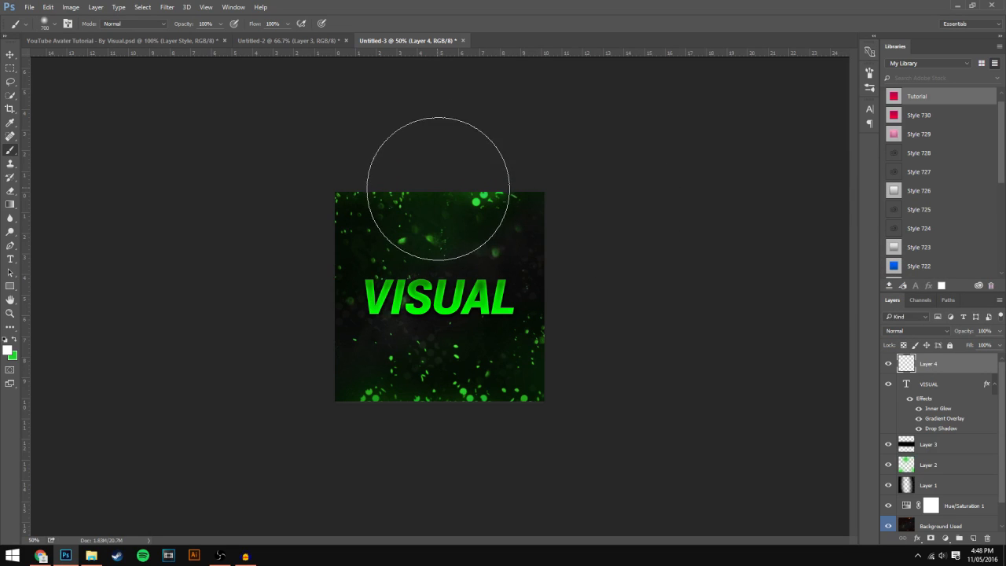
# Paint a soft white glow at the canvas's upper centre on Layer 4 and lower the layer's opacity to 25%
pyautogui.click(436, 196)
pyautogui.click(432, 186)
pyautogui.hotkey('ctrl', 'z')
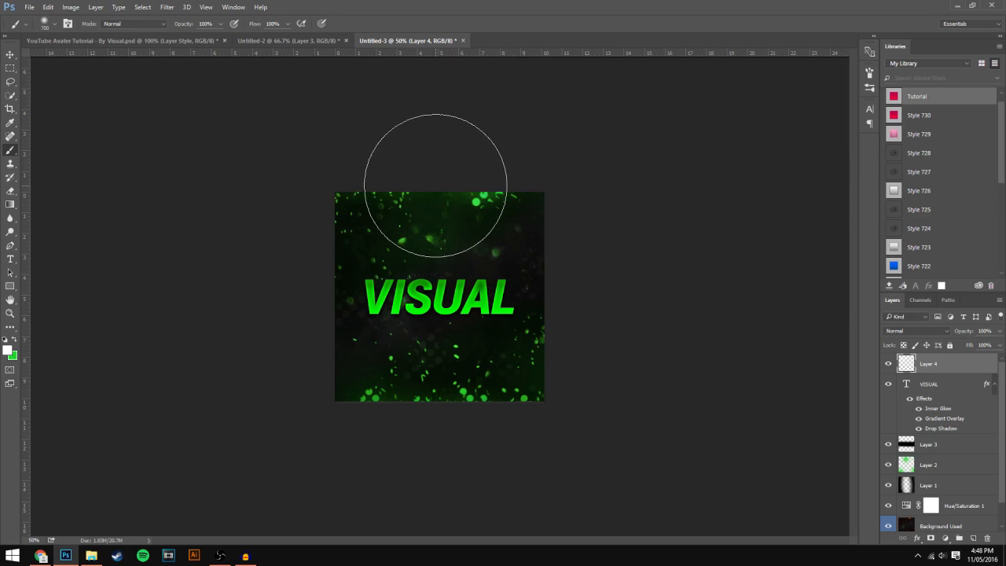
pyautogui.hotkey('ctrl', 'z')
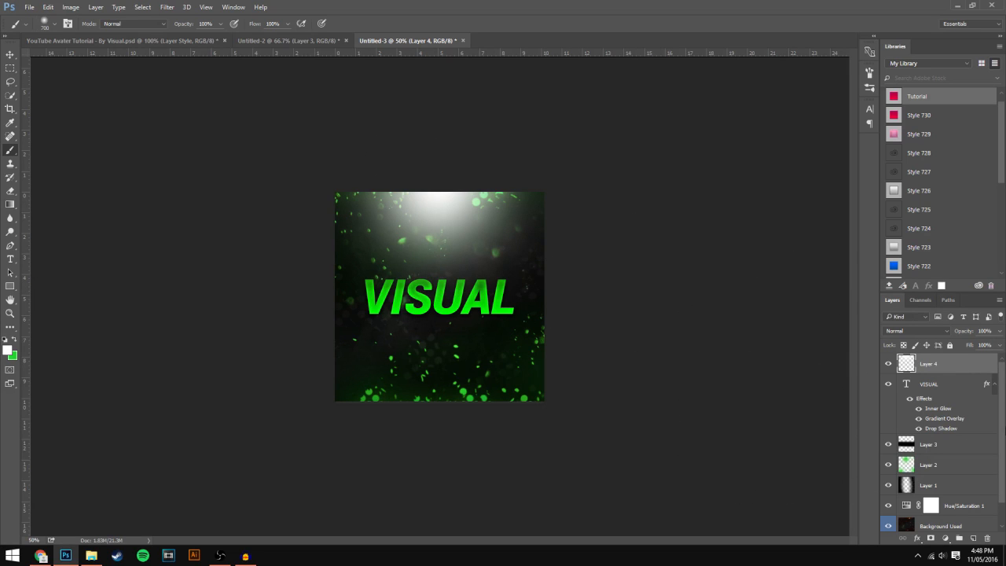
pyautogui.click(999, 331)
pyautogui.moveTo(996, 344); pyautogui.dragTo(961, 344)
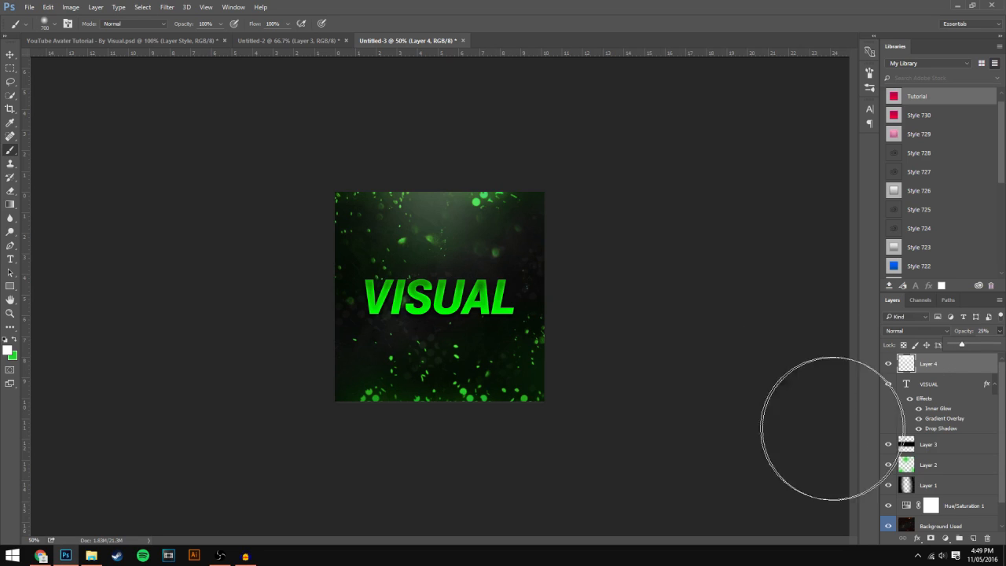
# Add another layer, paint soft white spots near the canvas's lower-left and upper-right corners, and set its blend mode to Soft Light
pyautogui.click(974, 538)
pyautogui.click(376, 405)
pyautogui.click(487, 211)
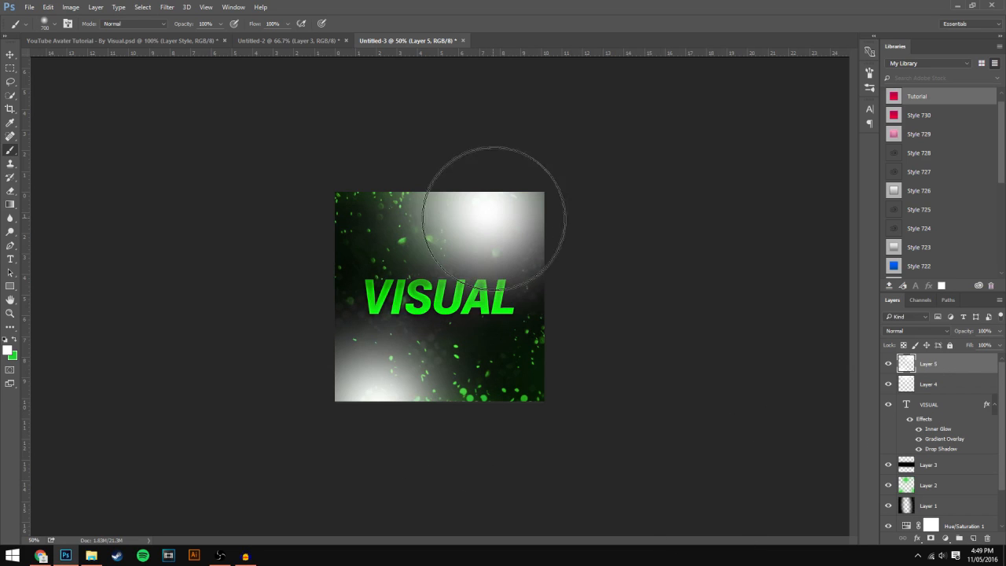
pyautogui.click(907, 330)
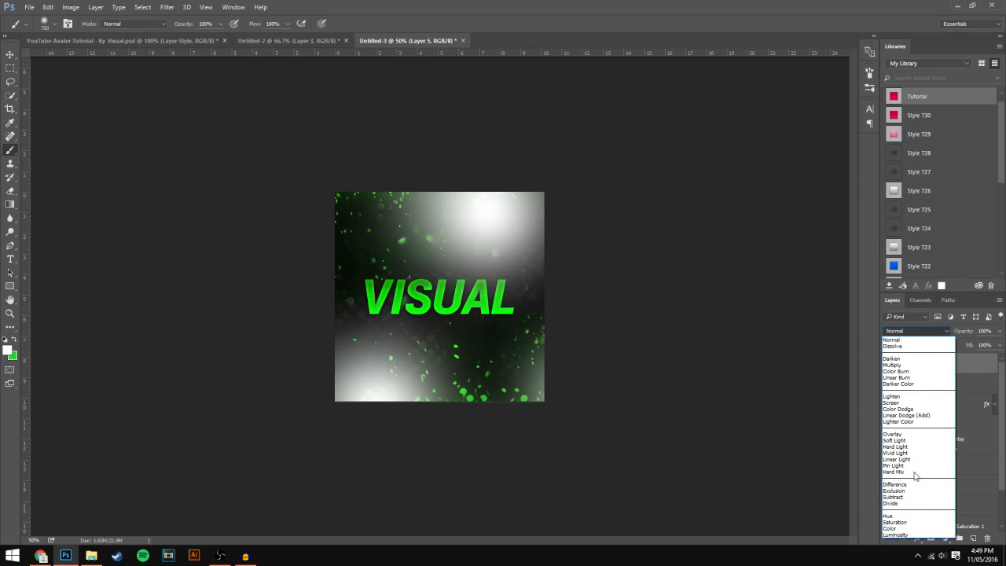
pyautogui.click(904, 443)
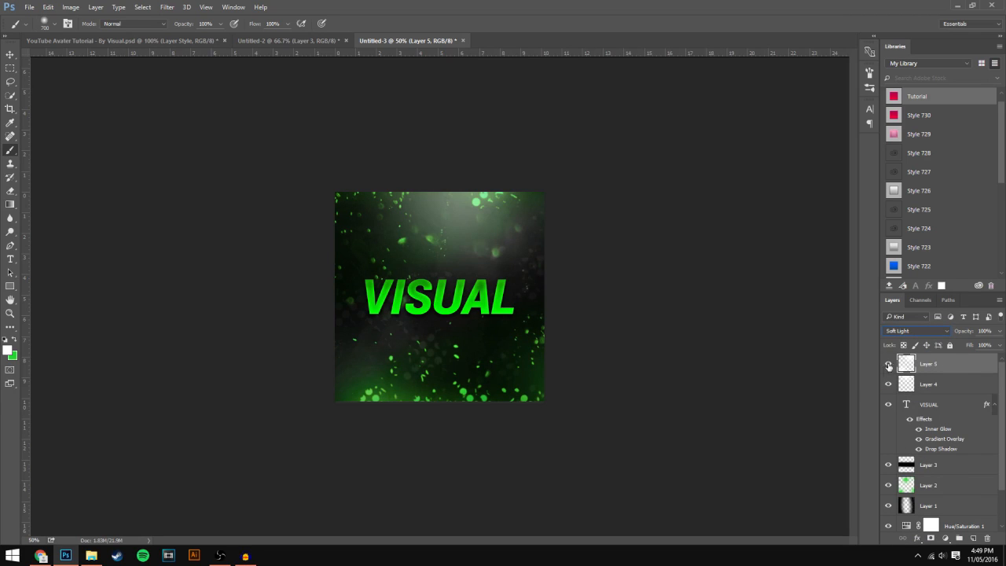
# Compare the image with and without Layer 5 and lower that layer's opacity to 13%
pyautogui.click(888, 363)
pyautogui.click(888, 363)
pyautogui.click(997, 331)
pyautogui.click(961, 344)
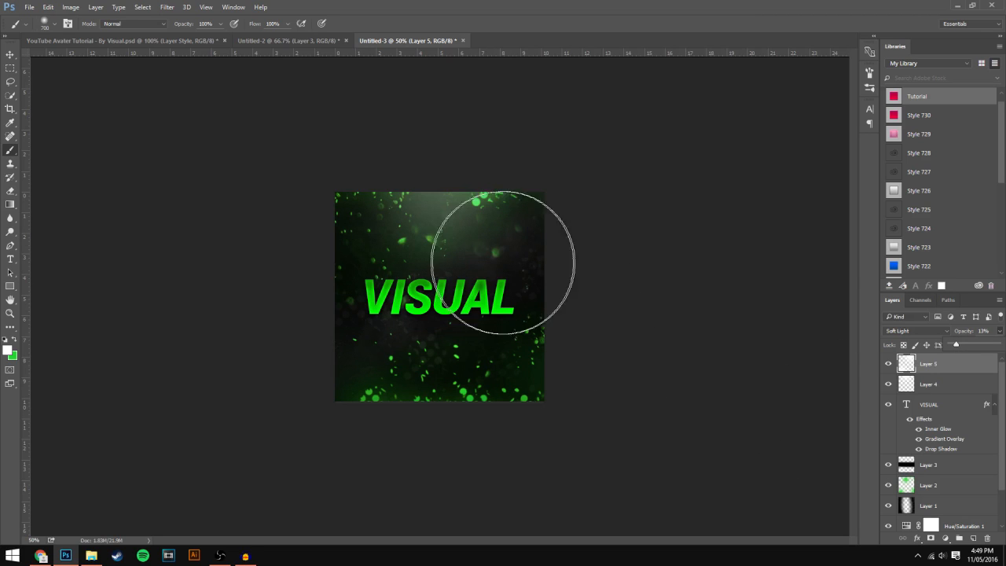
pyautogui.click(995, 375)
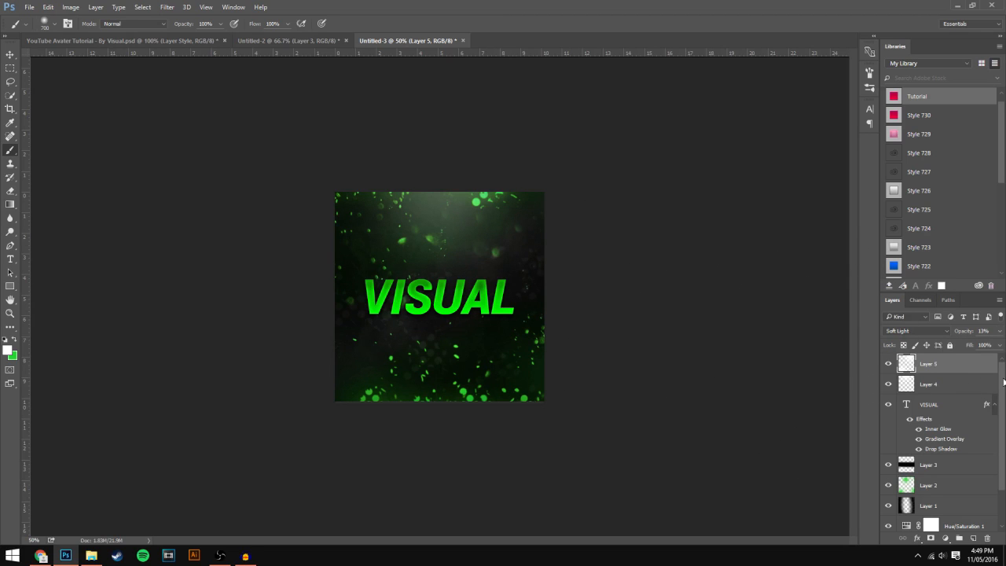
# Select all layers of the avatar and put them into one group
pyautogui.scroll(-3, 927, 393)
pyautogui.scroll(3, 928, 394)
pyautogui.scroll(-3, 935, 398)
pyautogui.scroll(3, 930, 396)
pyautogui.scroll(-2, 958, 424)
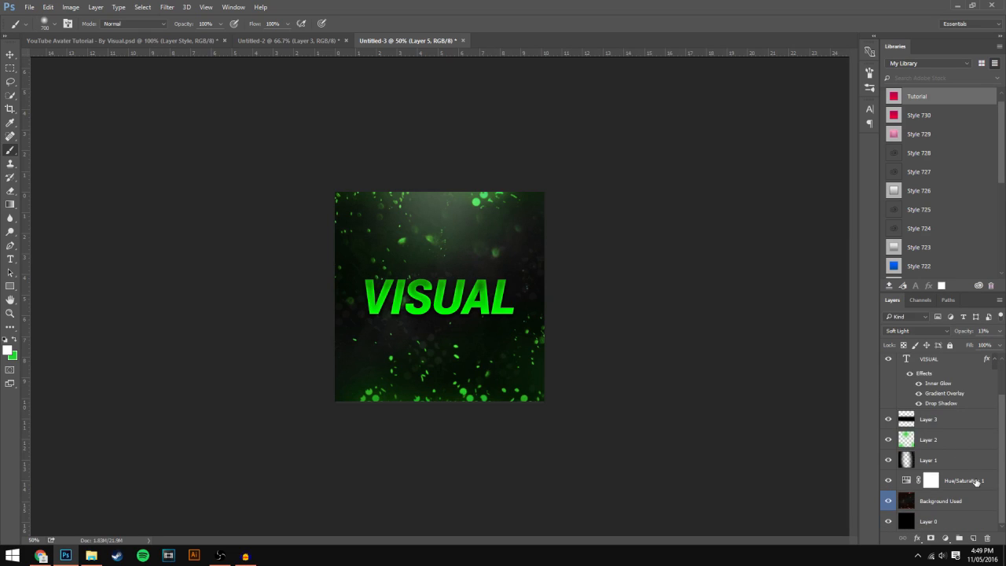
pyautogui.hotkey('ctrl', 'alt', 'a')
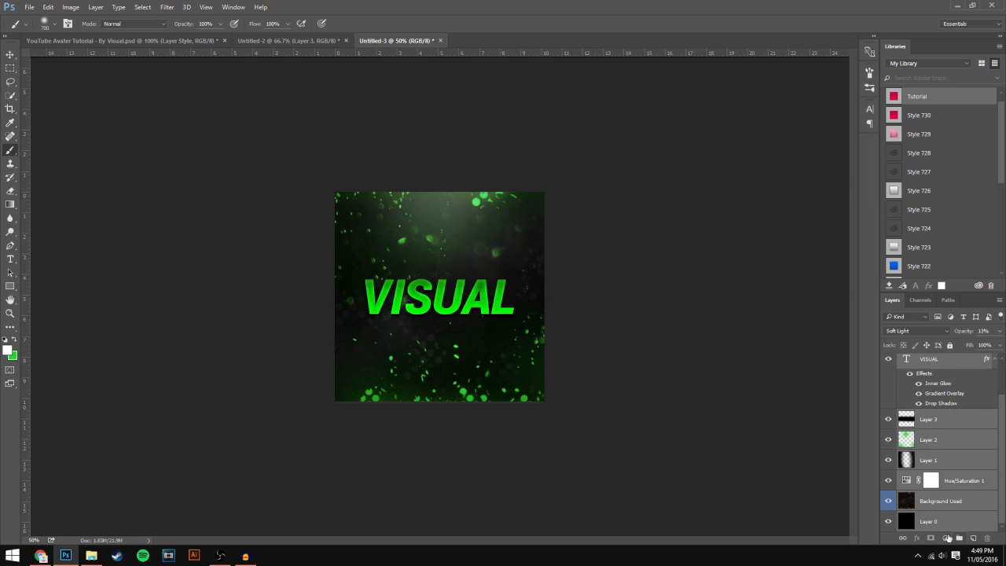
pyautogui.click(958, 538)
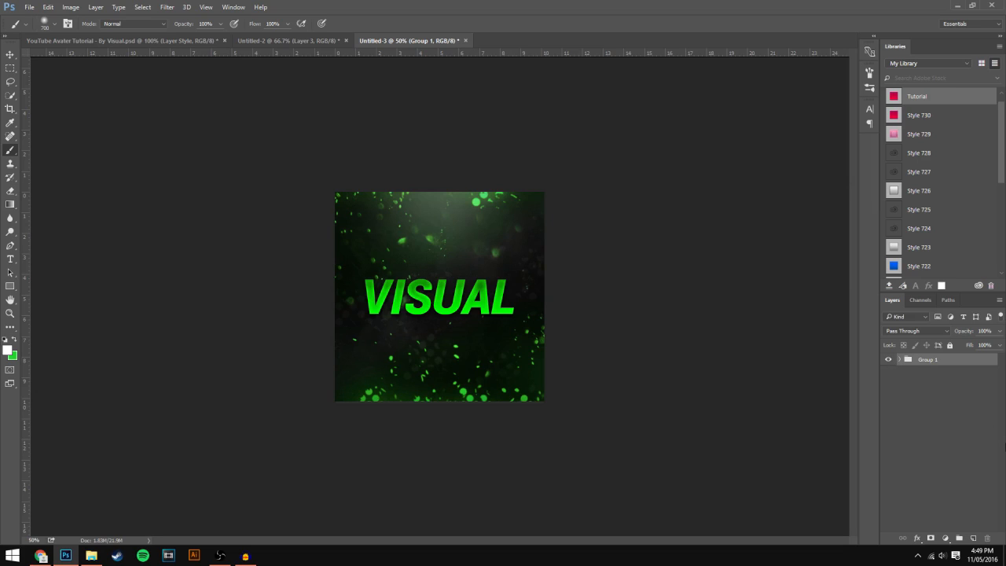
# Duplicate Group 1, merge the copy into a single layer, and duplicate the merged layer
pyautogui.hotkey('ctrl', 'j')
pyautogui.hotkey('ctrl', 'e')
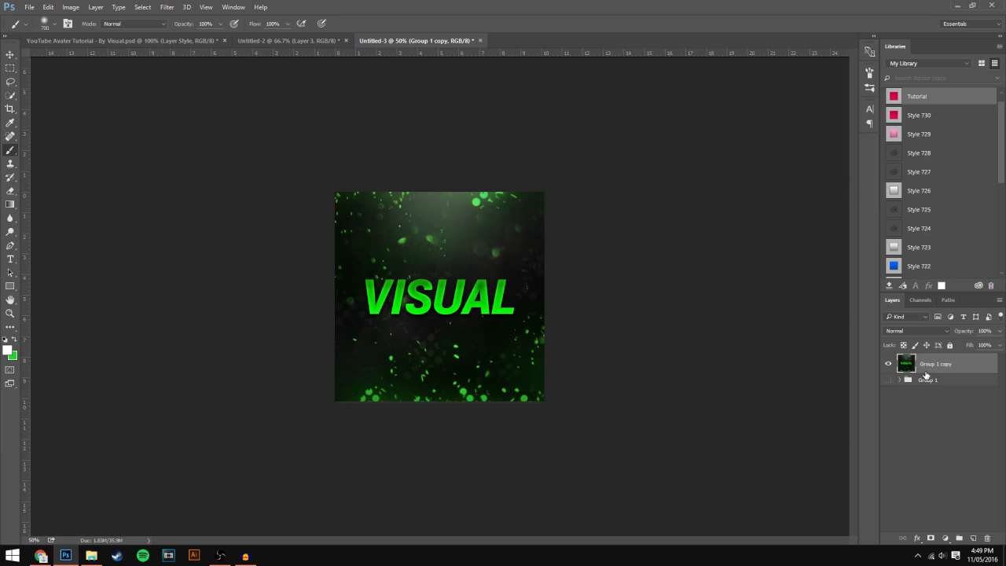
pyautogui.hotkey('ctrl', 'j')
# Apply a slight Gaussian Blur to the Group 1 copy 2 layer
pyautogui.click(167, 7)
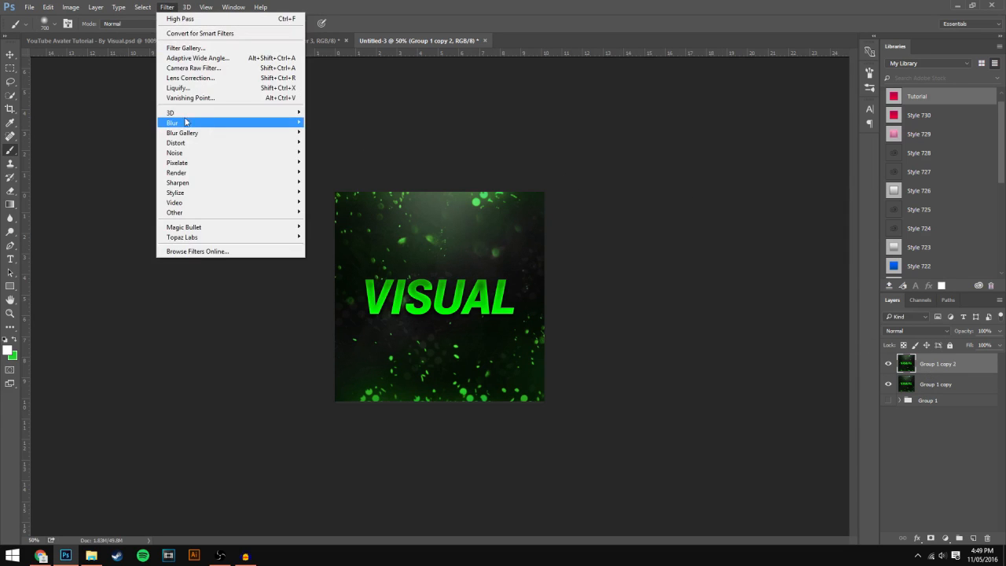
pyautogui.moveTo(187, 123)
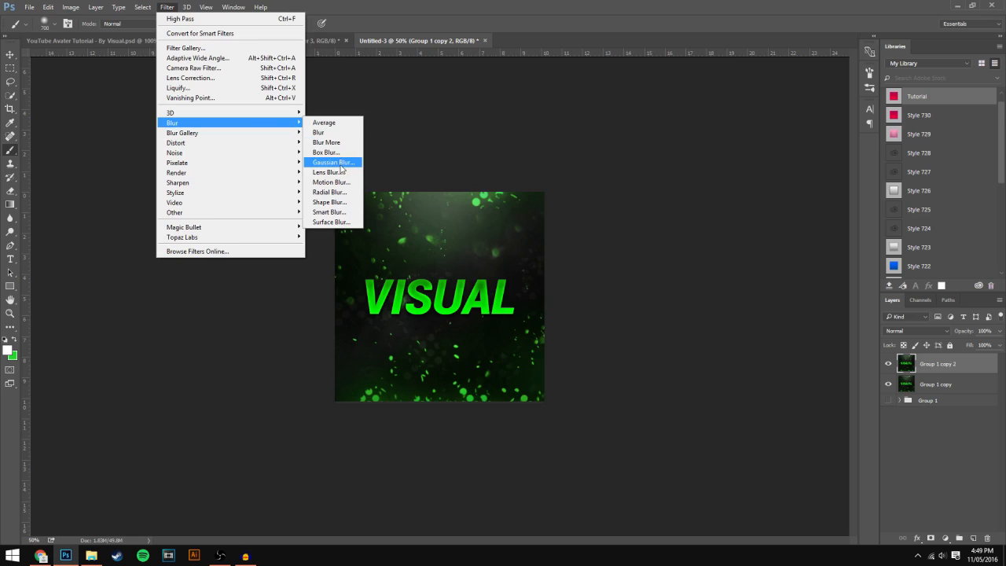
pyautogui.click(339, 163)
pyautogui.moveTo(199, 236); pyautogui.dragTo(196, 237)
pyautogui.click(307, 97)
pyautogui.press('b')
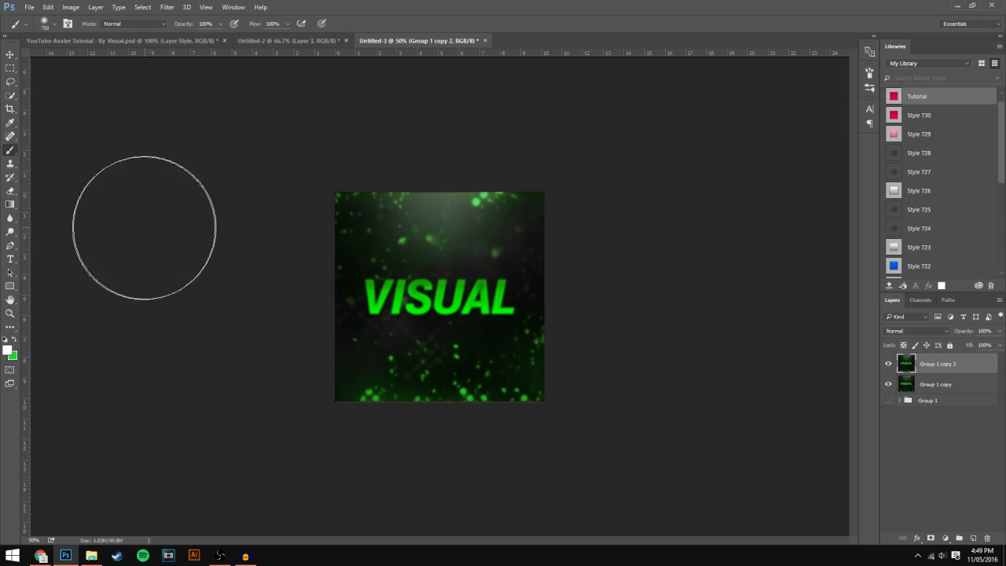
# Enlarge the soft Eraser and erase the blurred layer over the VISUAL text and parts of the surrounding background
pyautogui.click(10, 191)
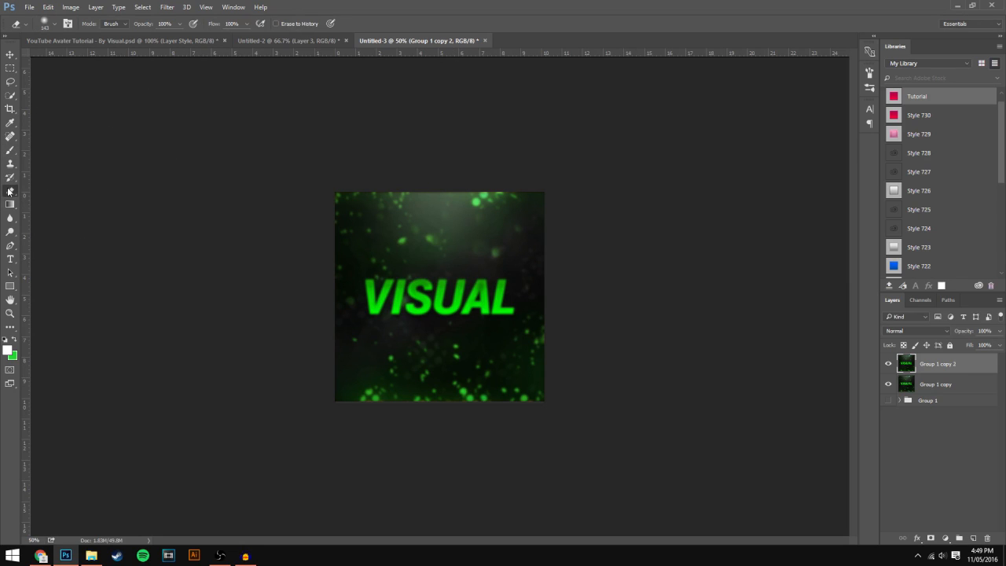
pyautogui.click(55, 25)
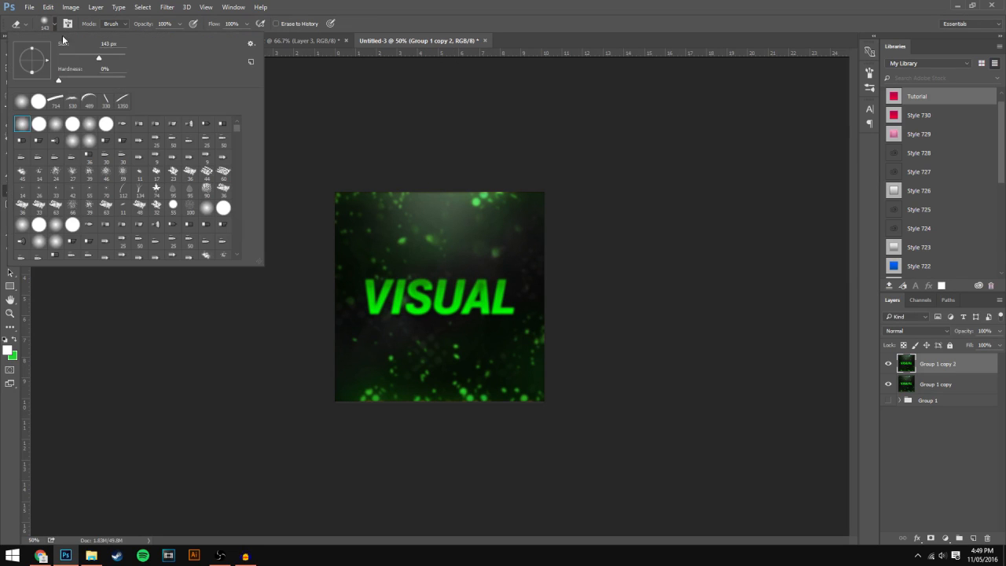
pyautogui.moveTo(83, 58); pyautogui.dragTo(108, 58)
pyautogui.moveTo(383, 292); pyautogui.dragTo(492, 306)
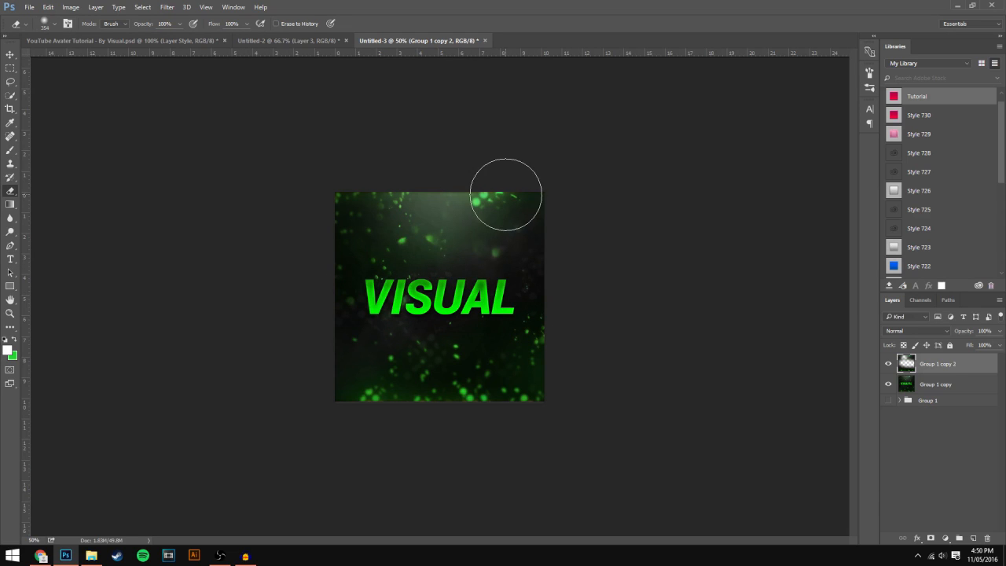
pyautogui.moveTo(370, 381)
pyautogui.mouseDown()
pyautogui.moveTo(529, 327)
pyautogui.moveTo(544, 354)
pyautogui.mouseUp()
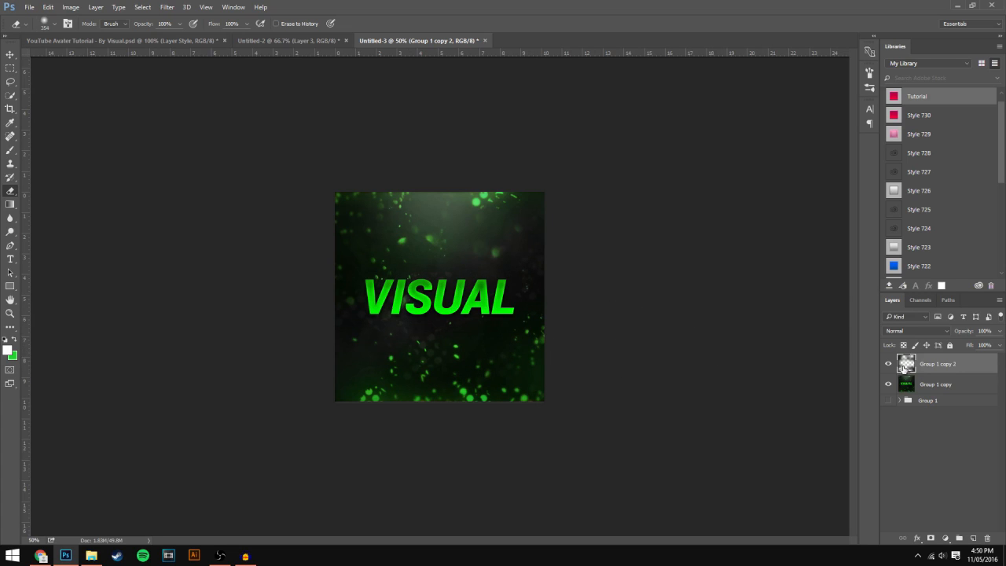
# Toggle Group 1 copy 2's visibility to compare the blur, and lower the layer's opacity to 70%
pyautogui.click(887, 363)
pyautogui.click(887, 364)
pyautogui.click(888, 364)
pyautogui.click(887, 364)
pyautogui.click(998, 331)
pyautogui.moveTo(997, 345); pyautogui.dragTo(979, 346)
# Merge Group 1 copy 2 and Group 1 copy into one layer, and hide the merged layer
pyautogui.keyDown('ctrl'); pyautogui.click(960, 367); pyautogui.keyUp('ctrl')
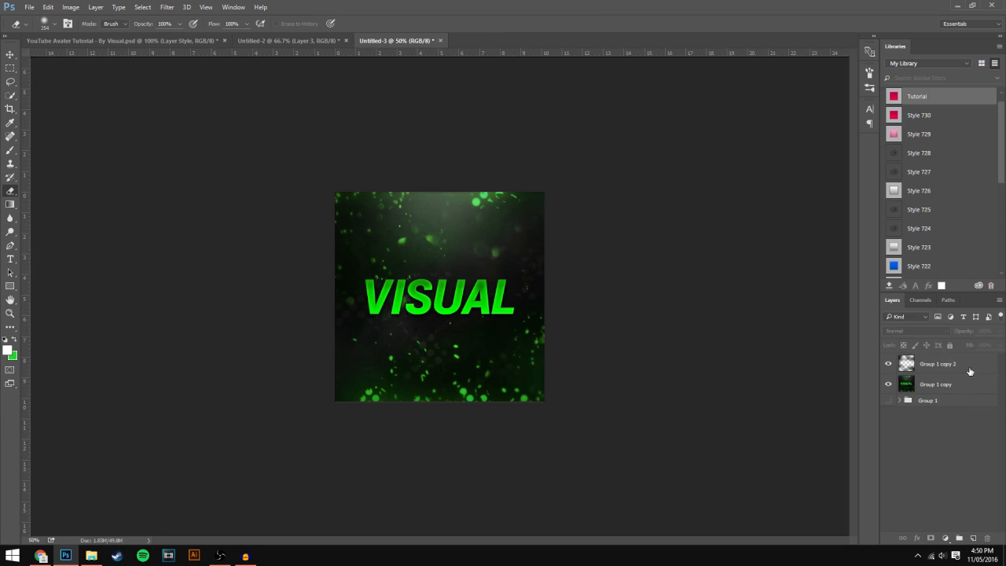
pyautogui.keyDown('ctrl'); pyautogui.click(967, 370); pyautogui.keyUp('ctrl')
pyautogui.keyDown('ctrl'); pyautogui.click(963, 387); pyautogui.keyUp('ctrl')
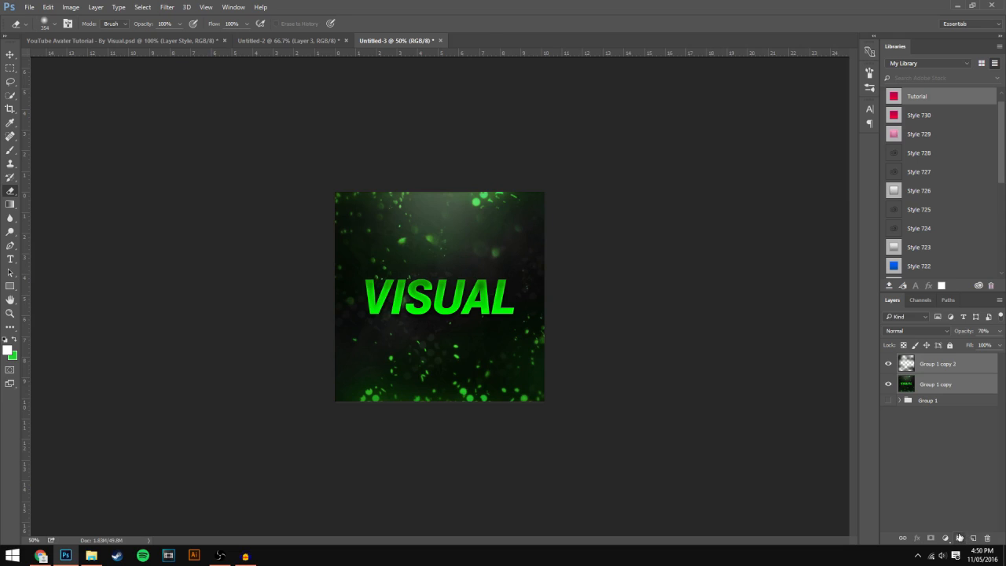
pyautogui.hotkey('ctrl', 'e')
pyautogui.click(889, 367)
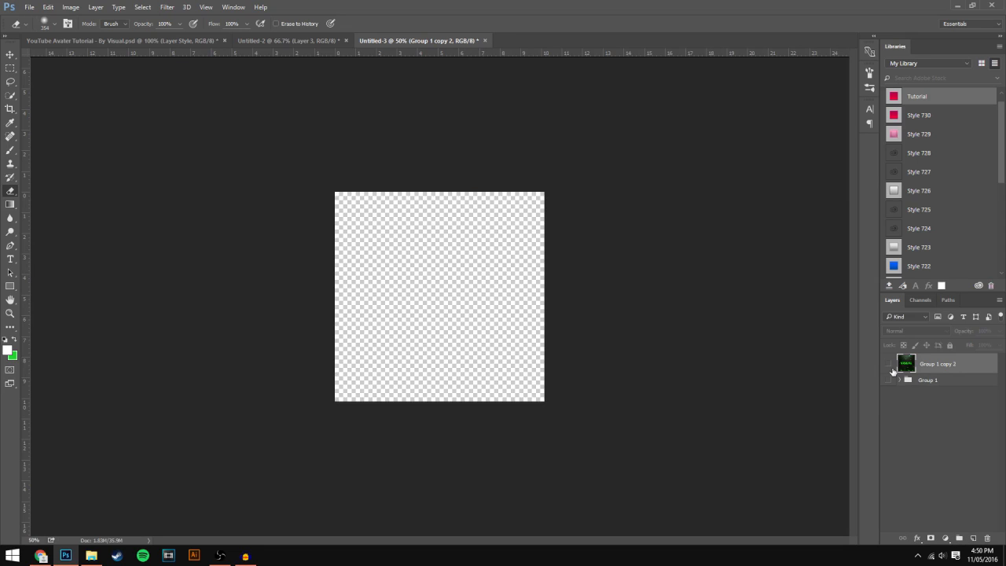
# Show the merged Group 1 copy 2 layer, duplicate it, and apply a High Pass filter with a 9.0-pixel radius to the copy
pyautogui.click(889, 366)
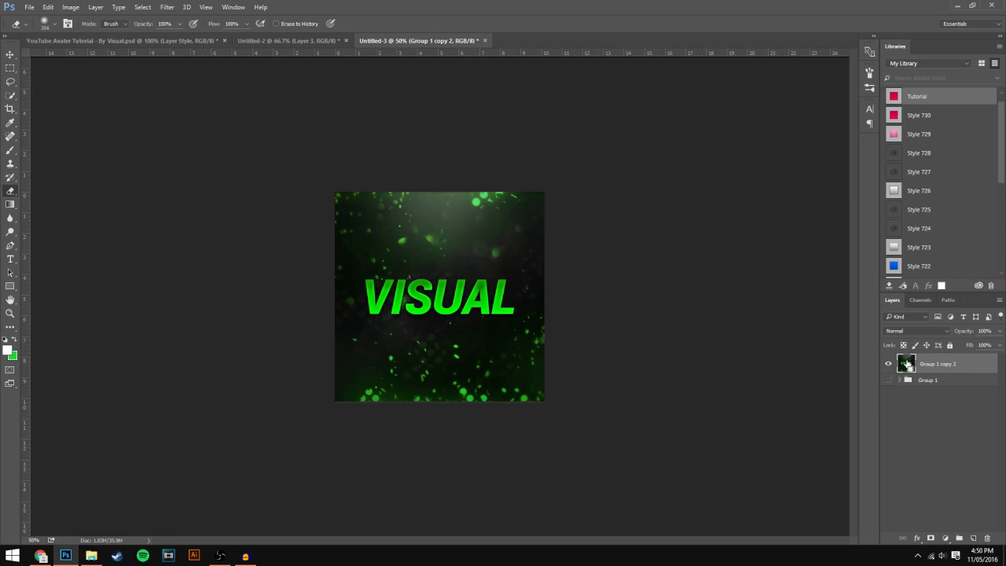
pyautogui.hotkey('ctrl', 'j')
pyautogui.click(167, 7)
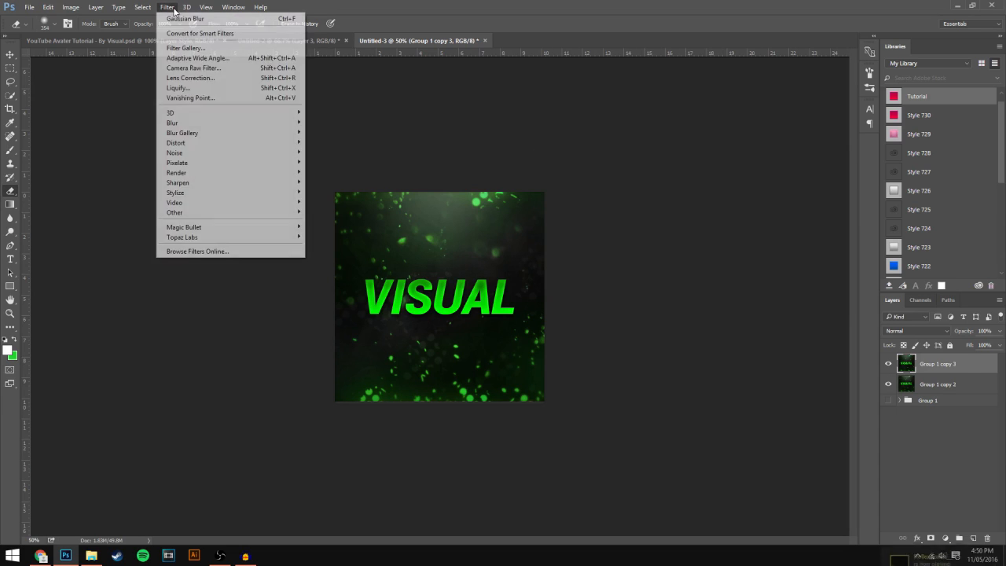
pyautogui.moveTo(193, 215)
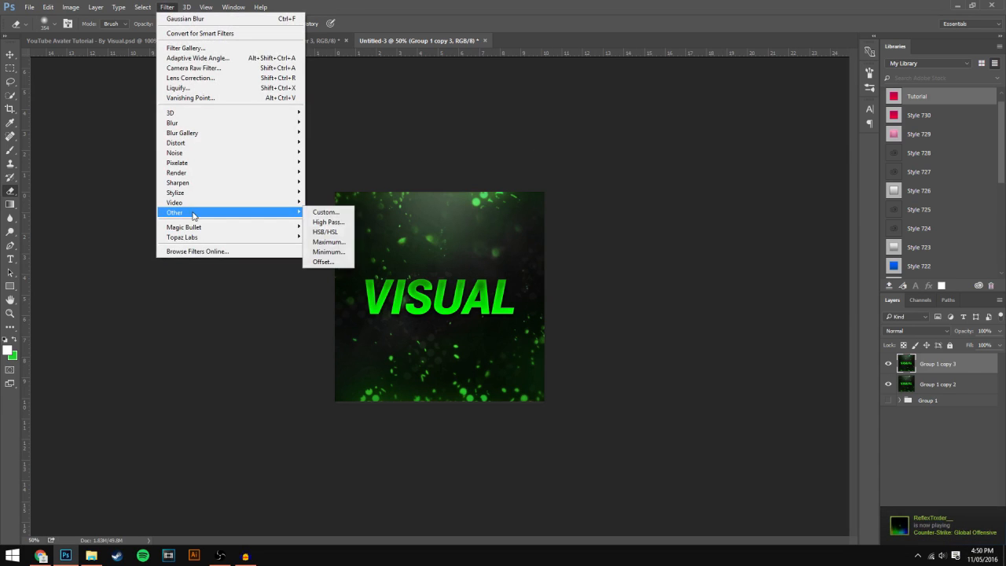
pyautogui.click(328, 221)
pyautogui.moveTo(469, 287); pyautogui.dragTo(466, 287)
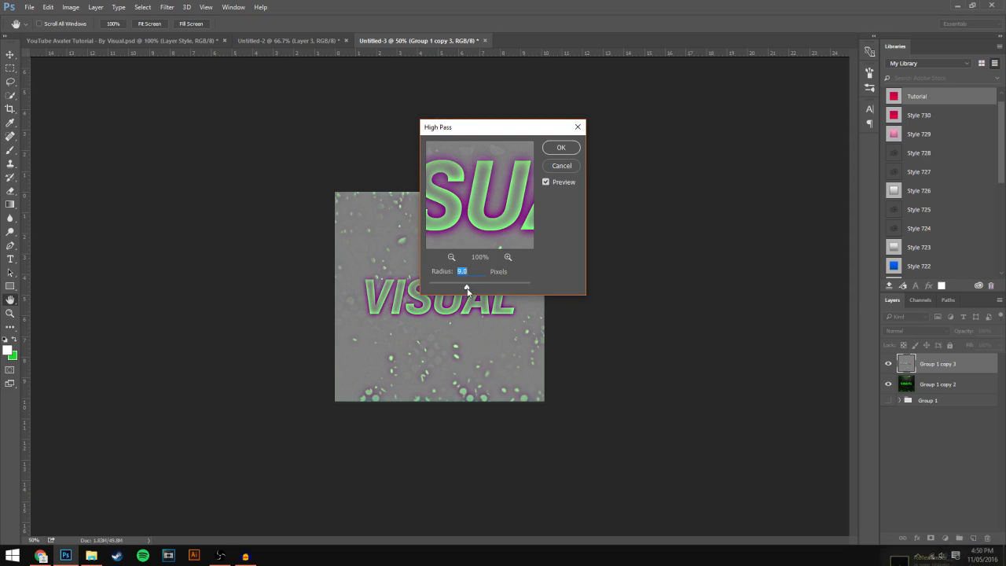
pyautogui.click(572, 151)
# Set the High Pass layer's blend mode to Overlay and toggle its visibility to compare the sharpening
pyautogui.press('e')
pyautogui.click(915, 332)
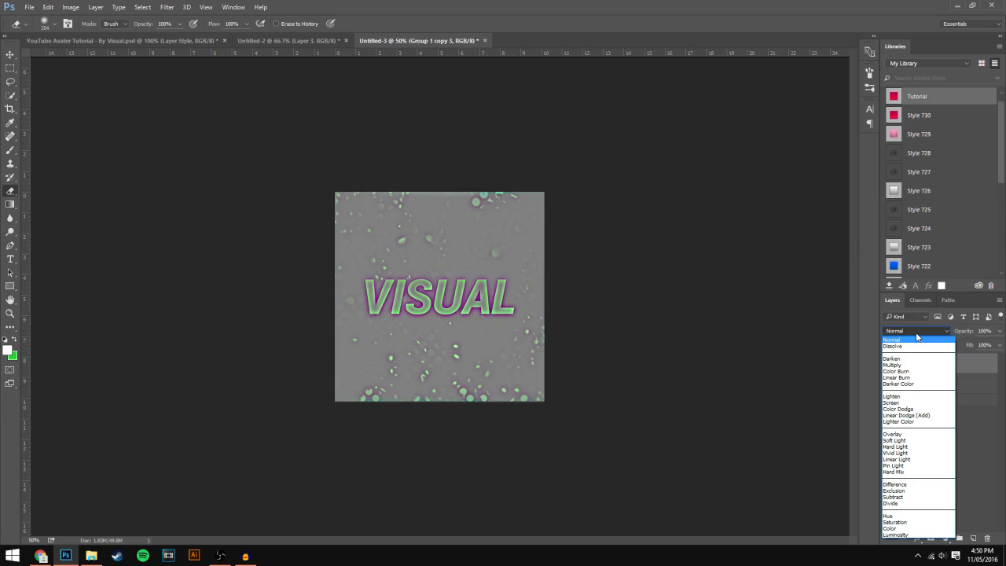
pyautogui.click(891, 434)
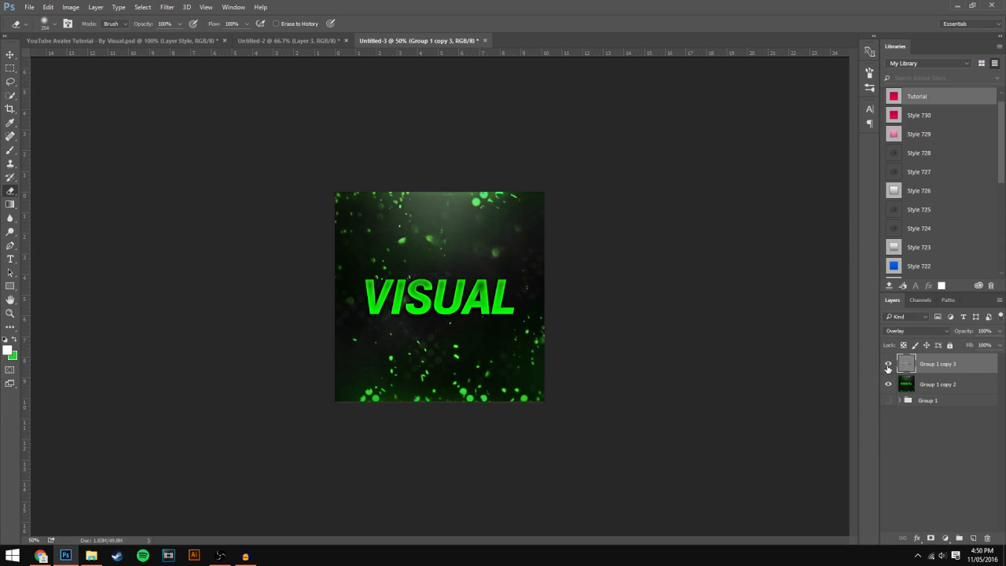
pyautogui.click(888, 365)
pyautogui.click(888, 365)
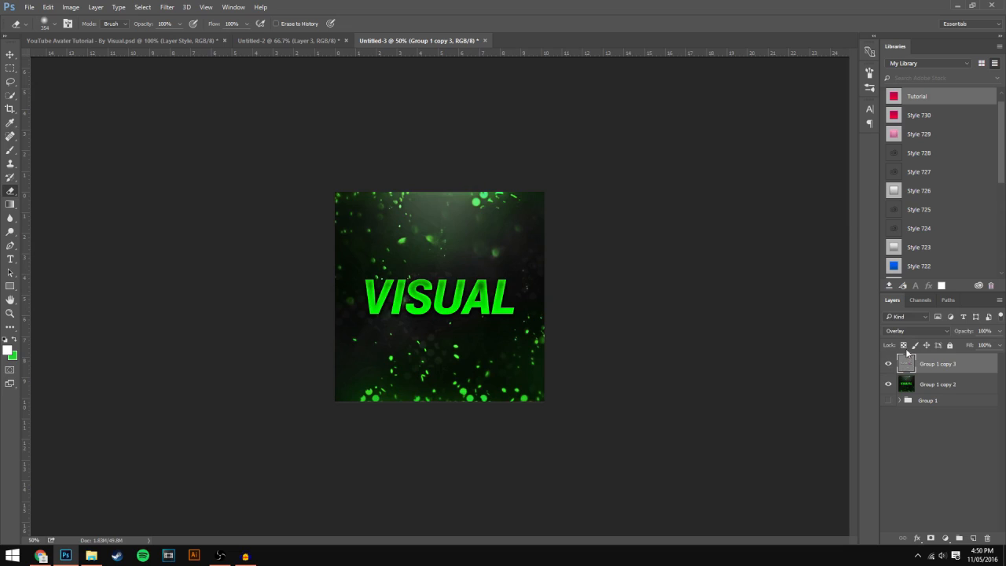
# Lower the High Pass layer's opacity to 90% and merge it with Group 1 copy 2
pyautogui.click(998, 333)
pyautogui.click(992, 333)
pyautogui.write('80')
pyautogui.keyDown('ctrl'); pyautogui.click(972, 387); pyautogui.keyUp('ctrl')
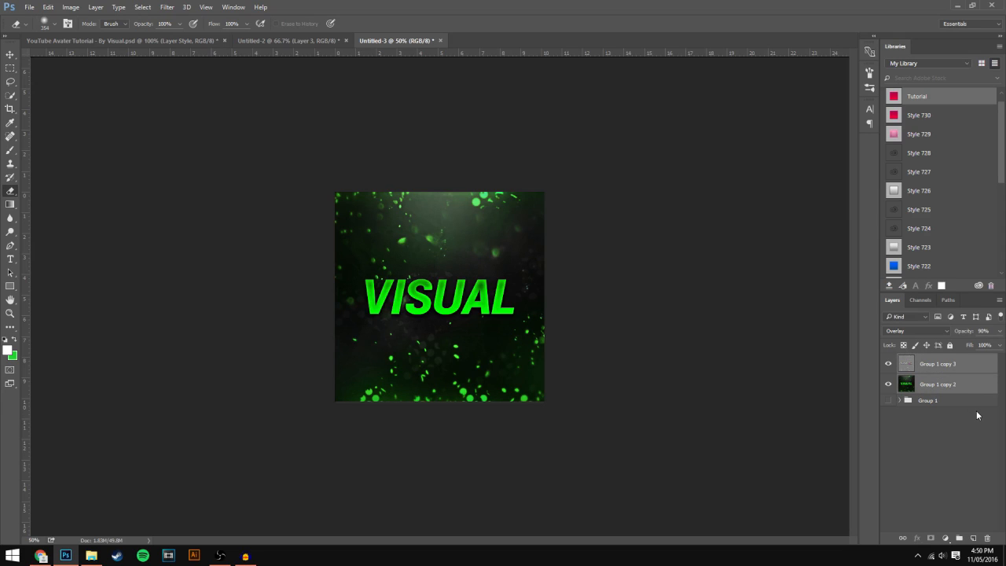
pyautogui.hotkey('ctrl', 'e')
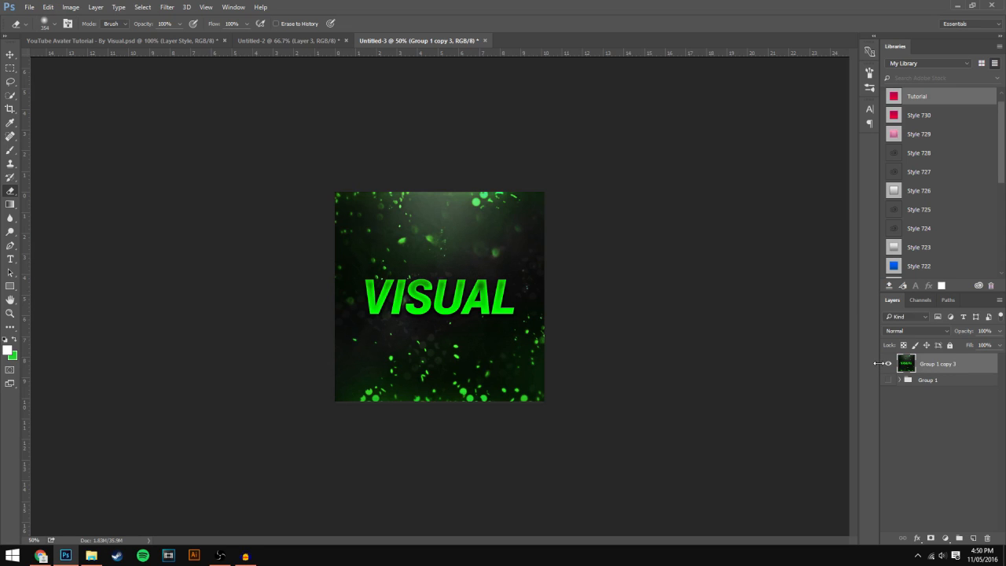
# Duplicate the merged layer and apply Glowing Edges to the copy with edge width 2, edge brightness 6 and smoothness 5
pyautogui.hotkey('ctrl', 'j')
pyautogui.click(167, 7)
pyautogui.click(187, 48)
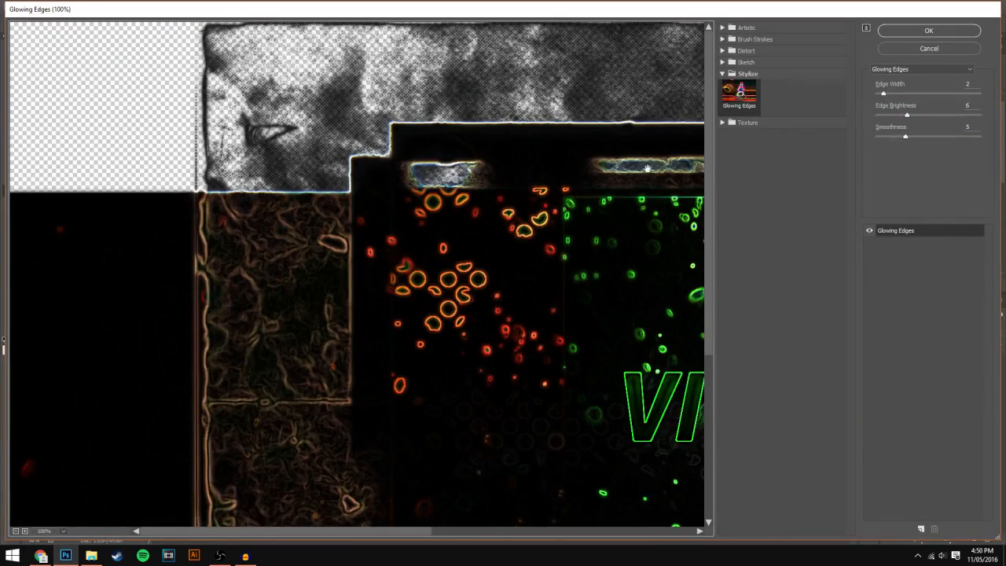
pyautogui.moveTo(646, 168); pyautogui.dragTo(322, 92)
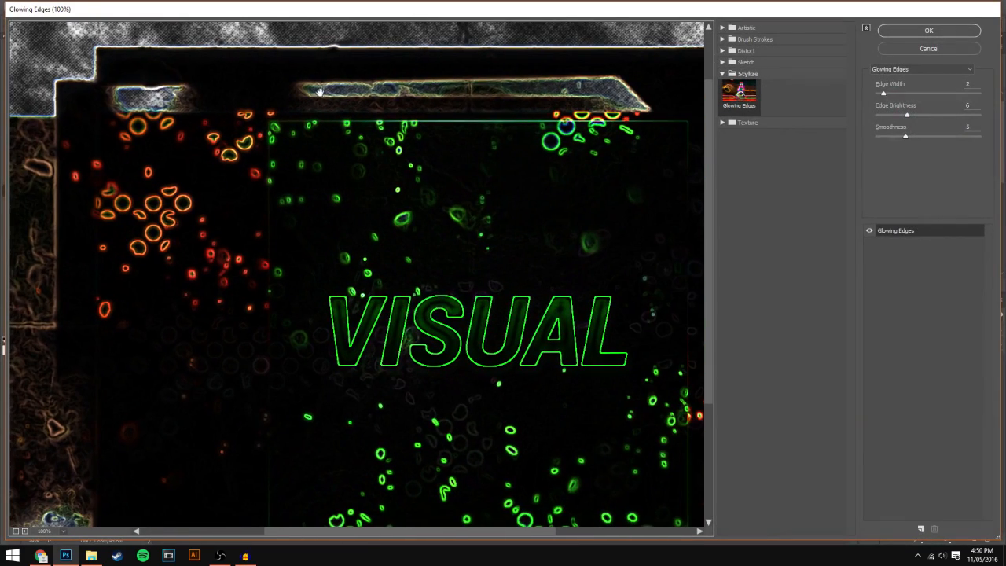
pyautogui.click(928, 30)
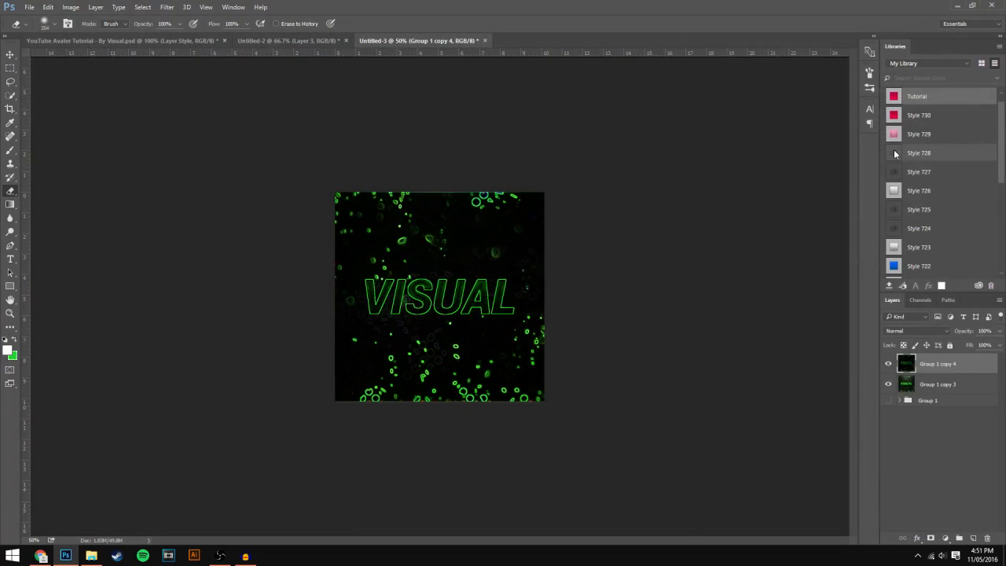
# Blend the Glowing Edges layer in Overlay mode at 15% opacity, and toggle its visibility to compare the effect
pyautogui.click(903, 332)
pyautogui.click(911, 436)
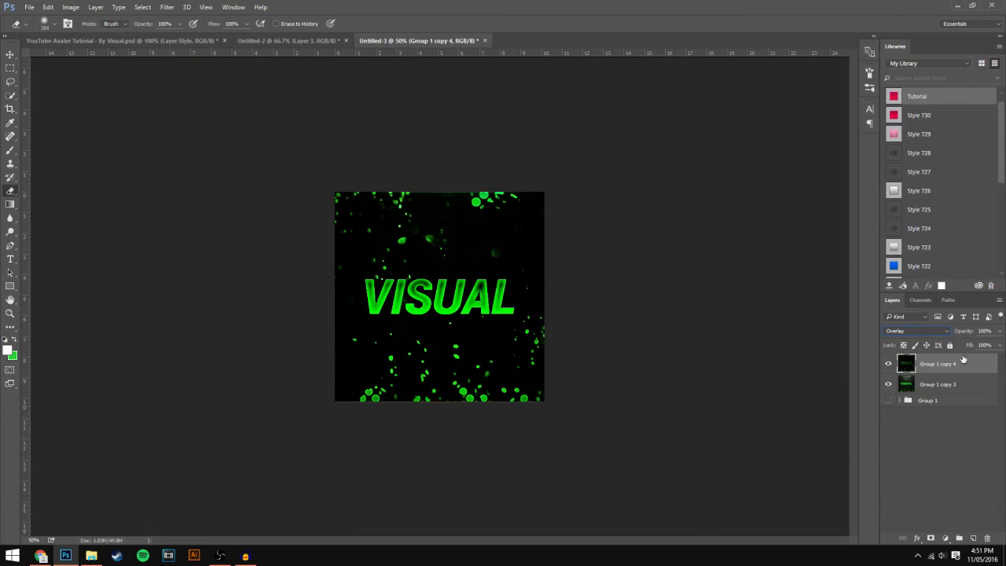
pyautogui.click(998, 331)
pyautogui.moveTo(969, 345)
pyautogui.mouseDown()
pyautogui.moveTo(960, 347)
pyautogui.moveTo(982, 345)
pyautogui.moveTo(958, 341)
pyautogui.mouseUp()
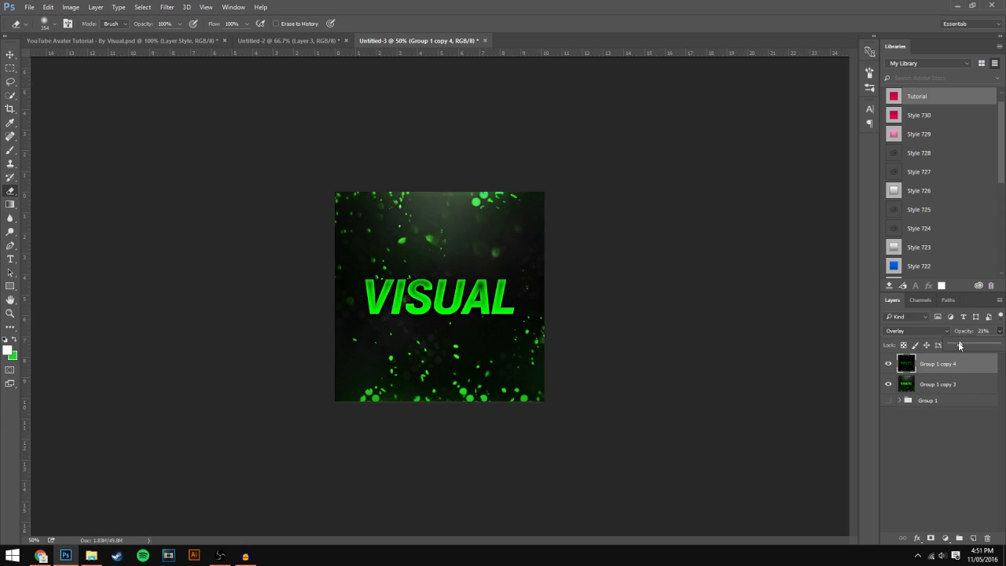
pyautogui.click(889, 363)
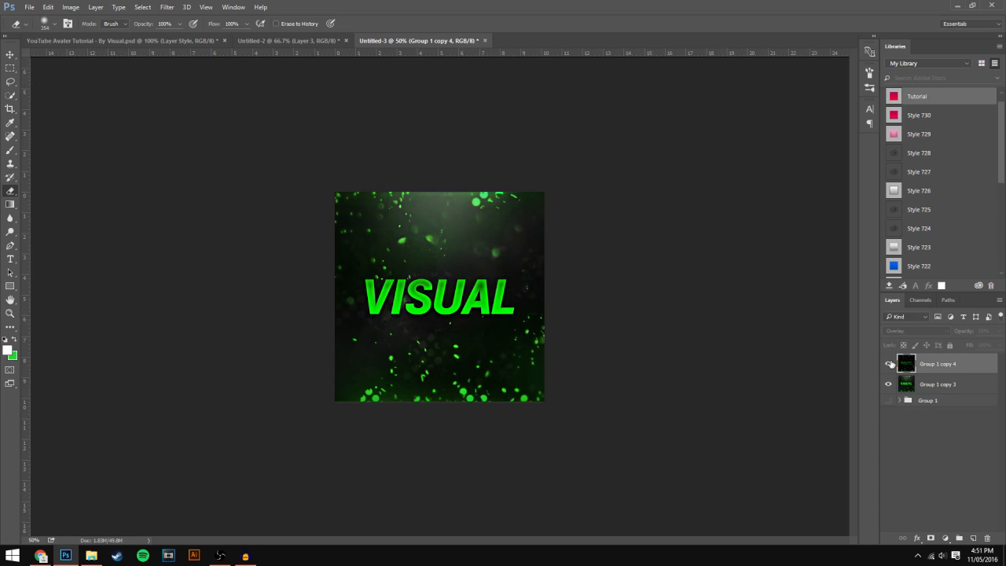
pyautogui.click(889, 363)
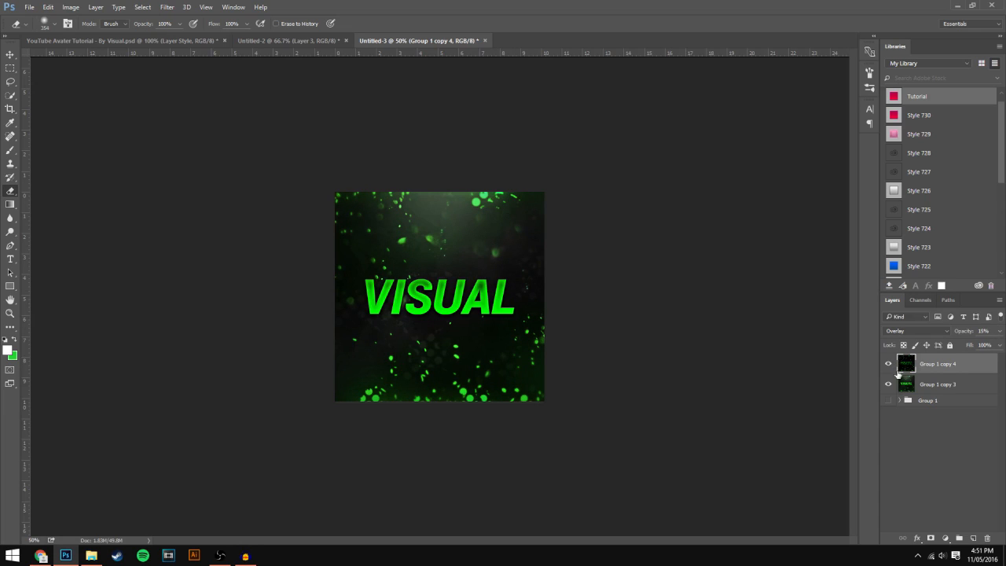
# Merge Group 1 copy 4 and Group 1 copy 3 into one layer
pyautogui.click(967, 414)
pyautogui.click(967, 367)
pyautogui.keyDown('shift'); pyautogui.click(966, 385); pyautogui.keyUp('shift')
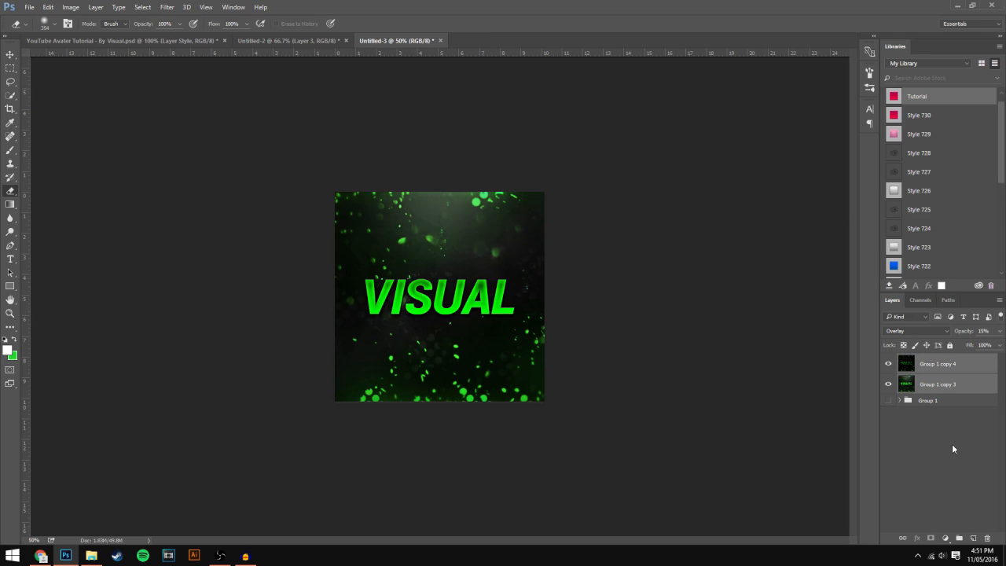
pyautogui.hotkey('ctrl', 'e')
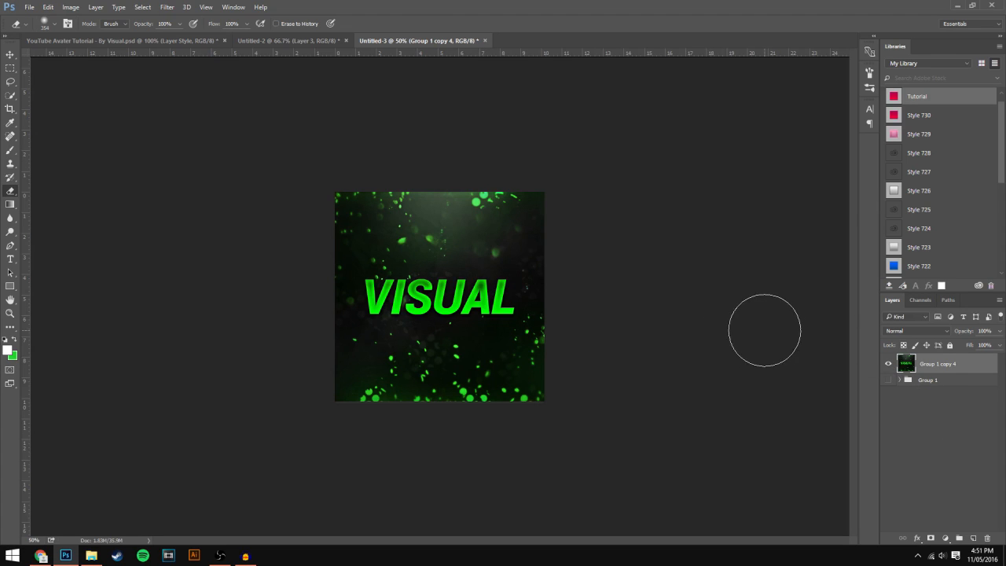
pyautogui.hotkey('ctrl', '-')
pyautogui.hotkey('ctrl', '-')
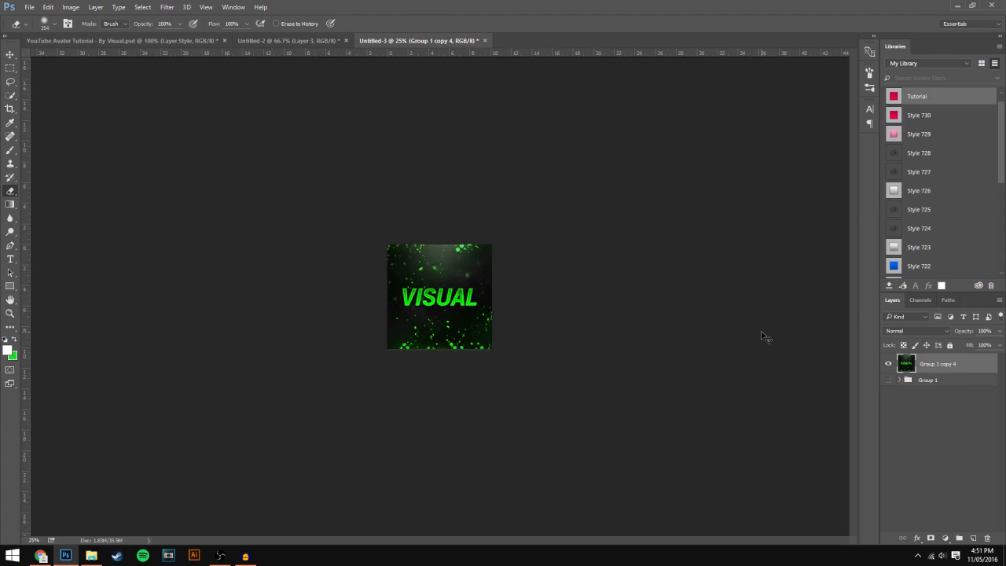
pyautogui.hotkey('ctrl', '+')
pyautogui.hotkey('ctrl', '+')
pyautogui.hotkey('ctrl', '+')
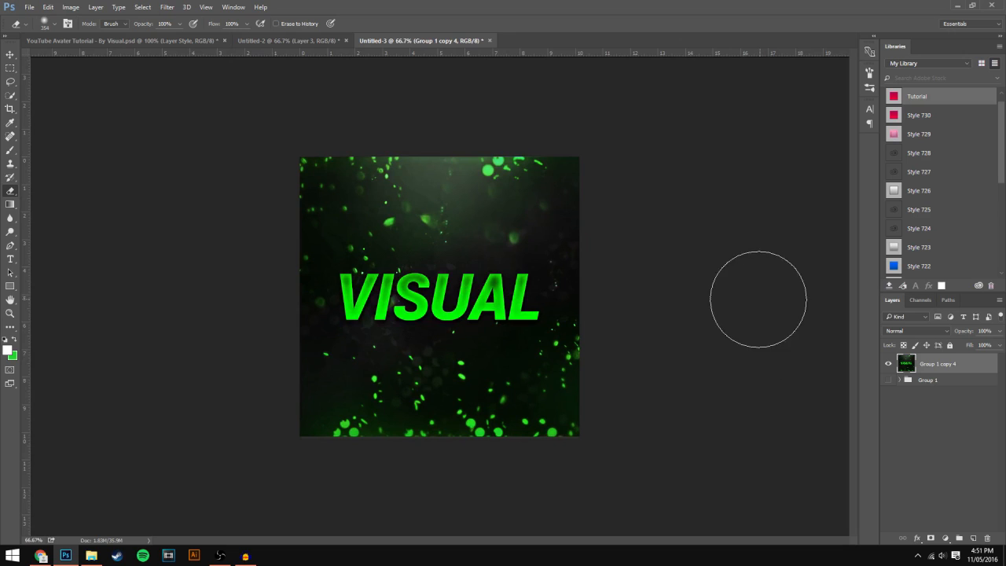
# Preview the avatar in Save for Web as an 800 × 800 px PNG-24, and close the dialog keeping its settings
pyautogui.click(29, 7)
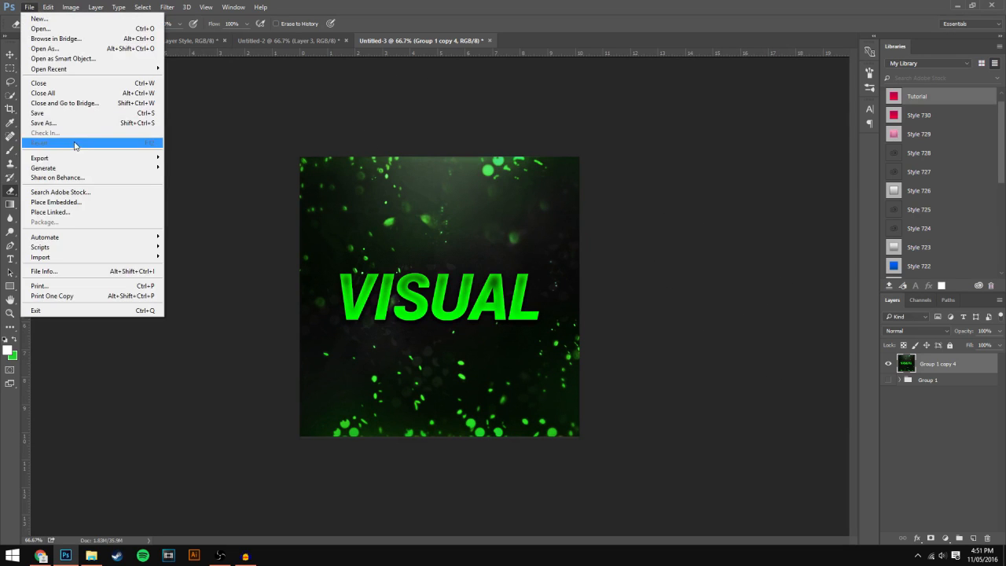
pyautogui.moveTo(71, 158)
pyautogui.click(218, 198)
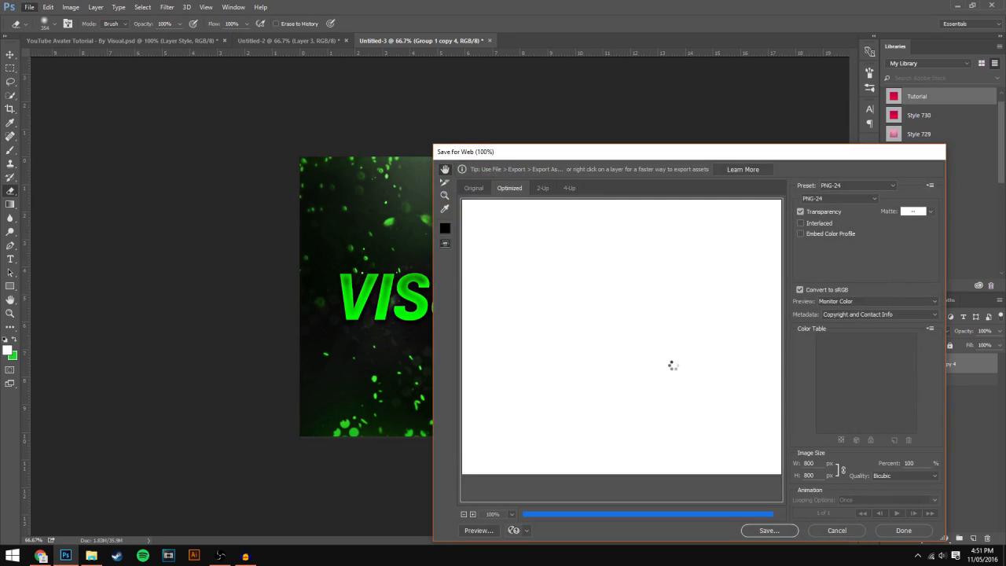
pyautogui.moveTo(664, 151); pyautogui.dragTo(454, 89)
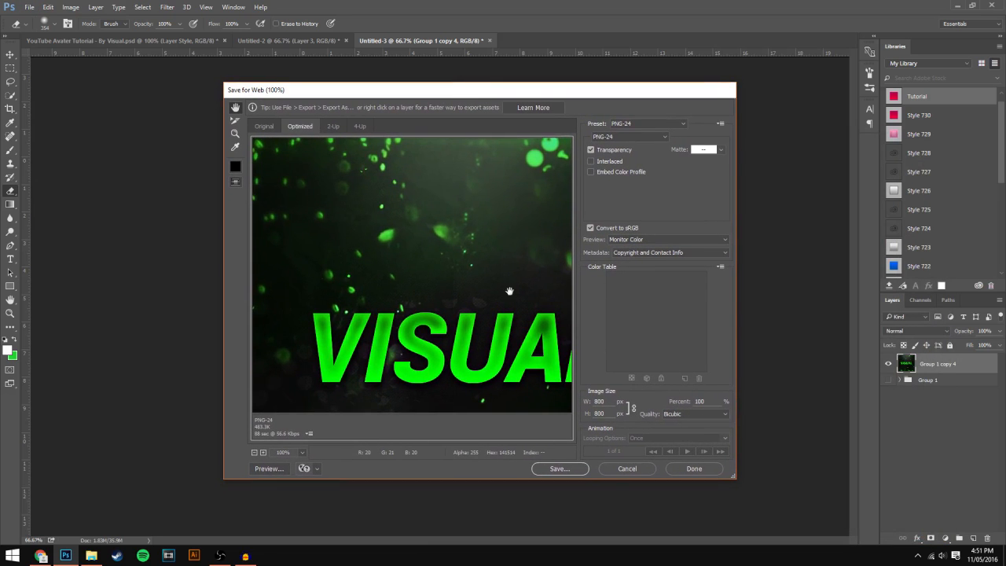
pyautogui.moveTo(509, 291)
pyautogui.mouseDown()
pyautogui.moveTo(455, 189)
pyautogui.moveTo(462, 246)
pyautogui.moveTo(503, 272)
pyautogui.mouseUp()
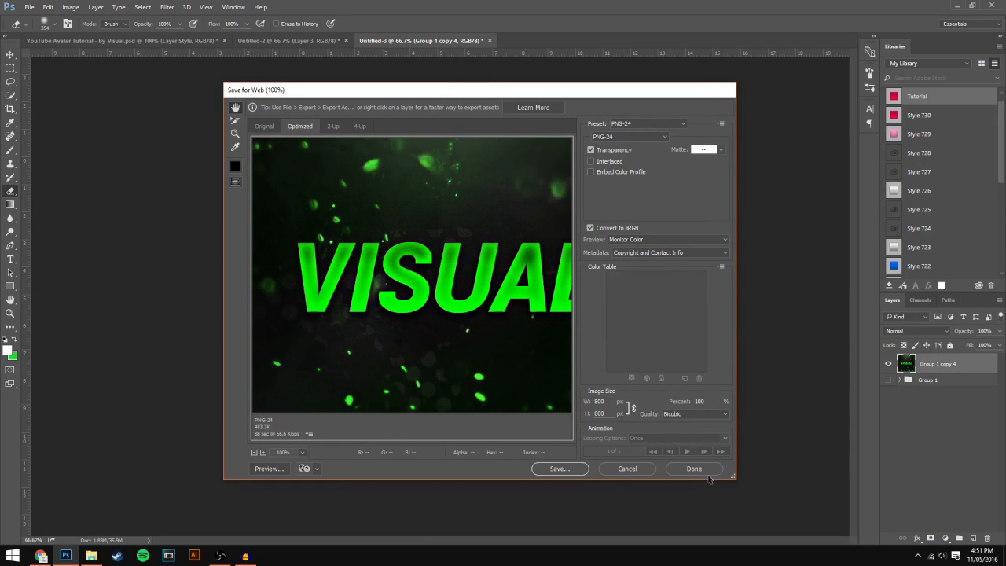
pyautogui.click(701, 470)
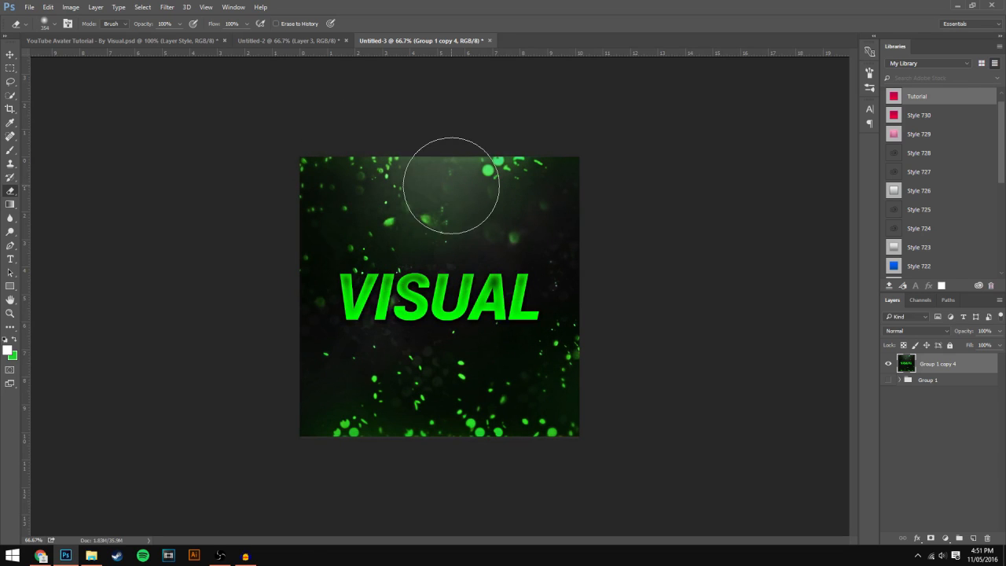